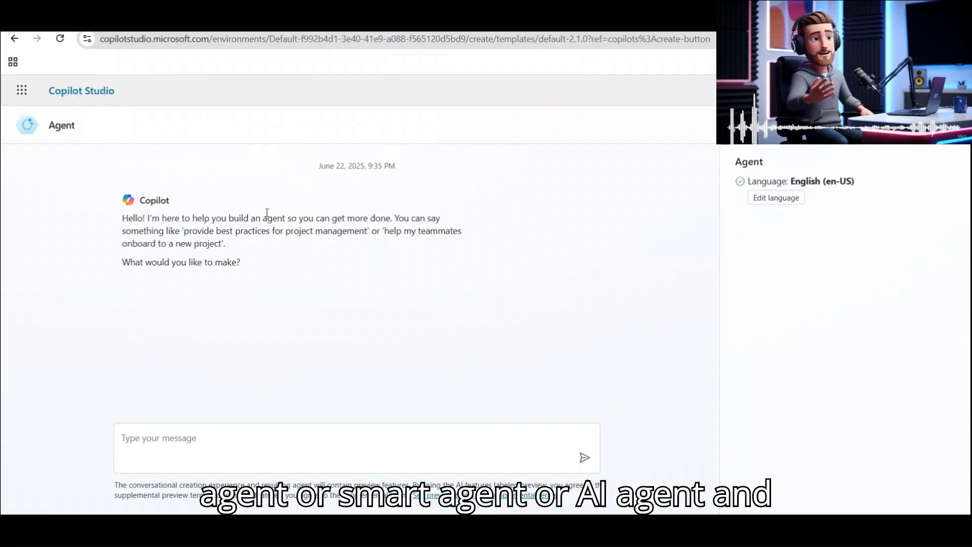
Skip the creation chat to reach the configuration form and select the default name 'Agent'.
double_click(154, 201)
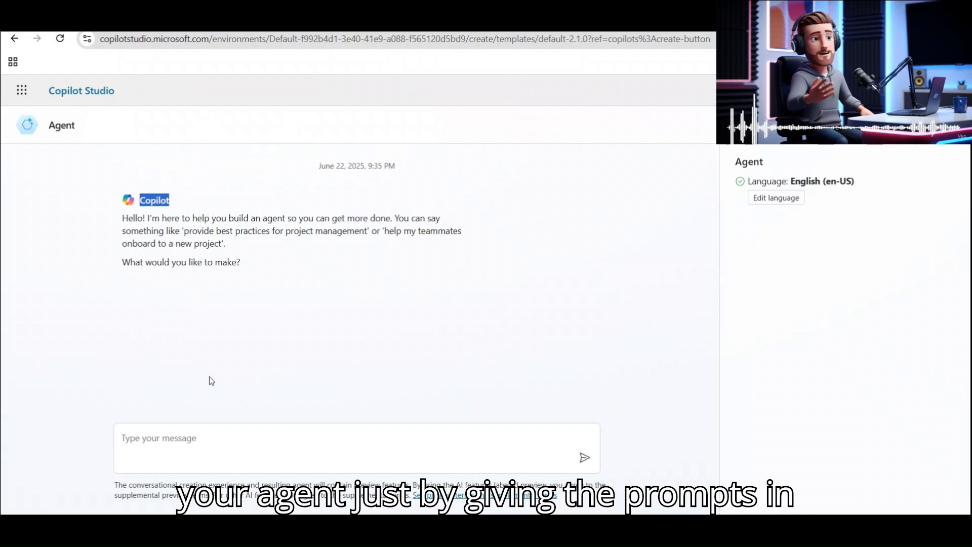
left_click(171, 438)
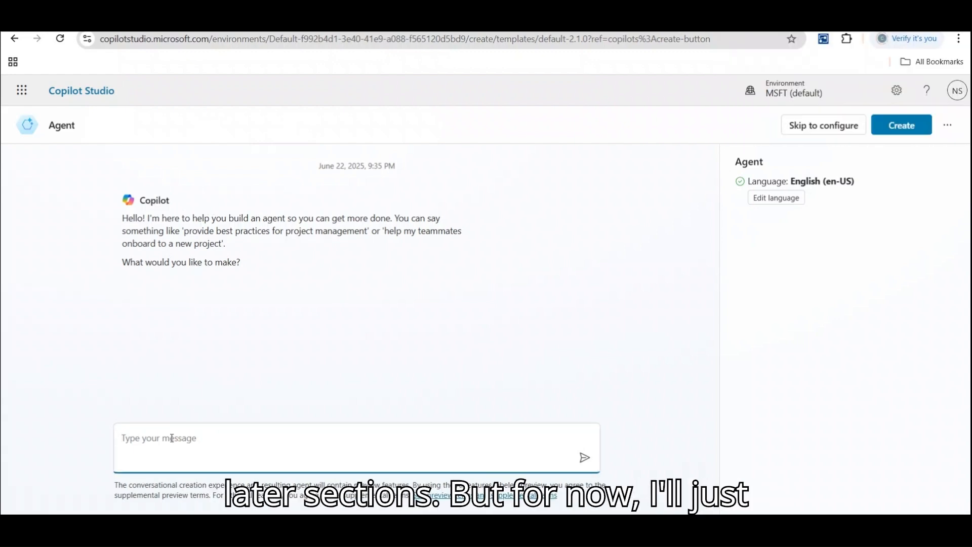
left_click(826, 125)
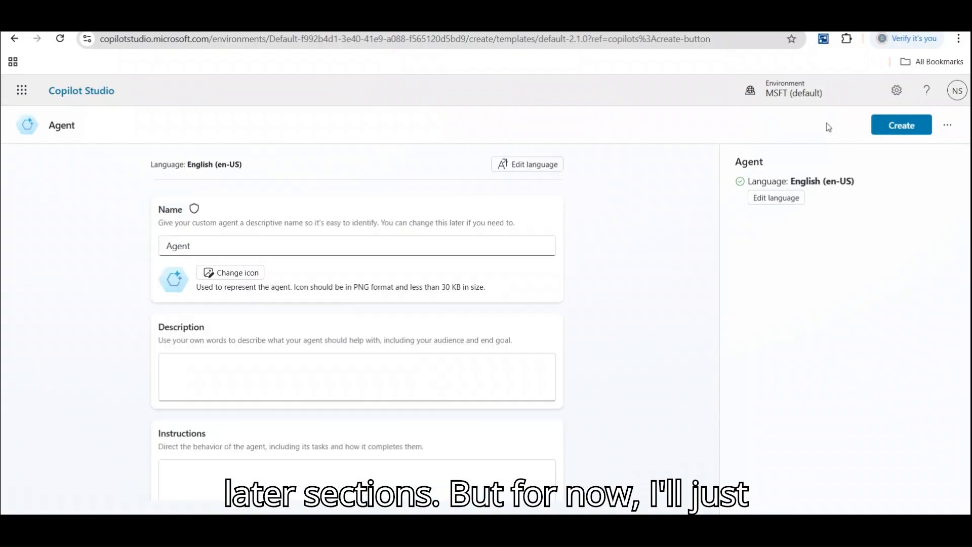
left_click_drag(200, 250, 152, 246)
left_click(167, 16)
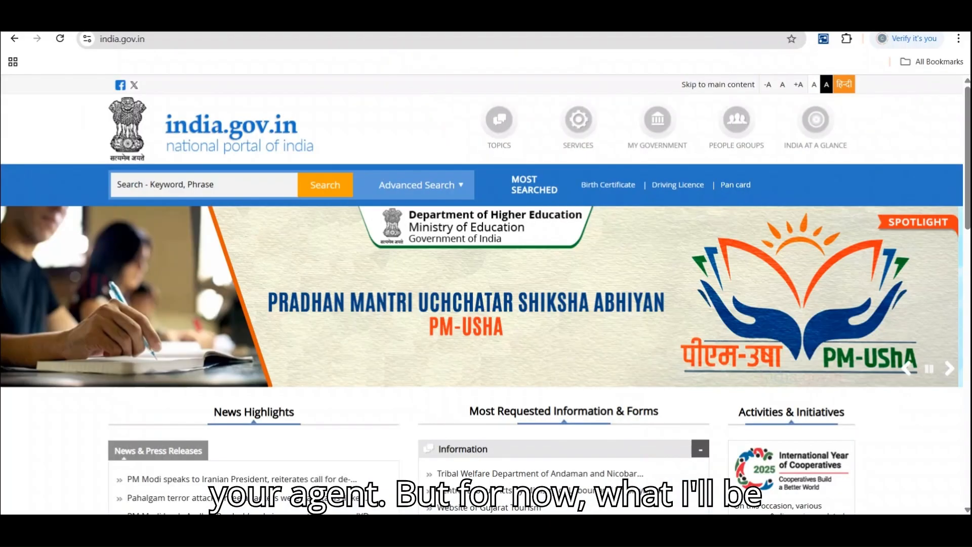
left_click(159, 38)
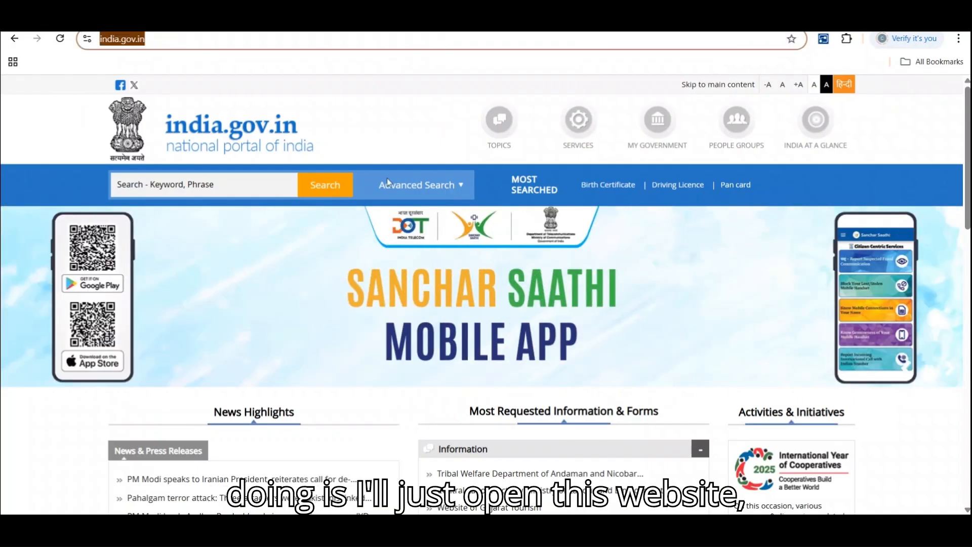
left_click(969, 154)
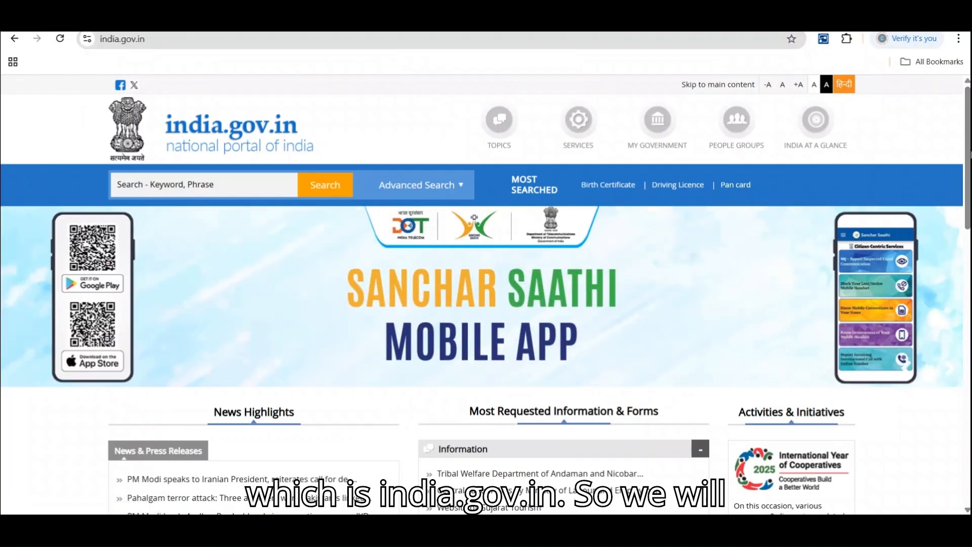
scroll(970, 177, "down", 7)
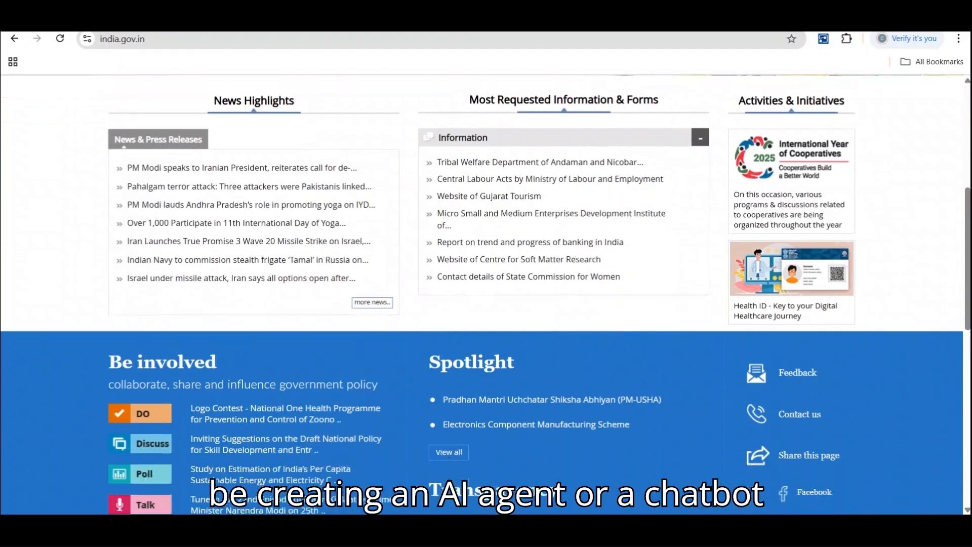
scroll(969, 178, "up", 8)
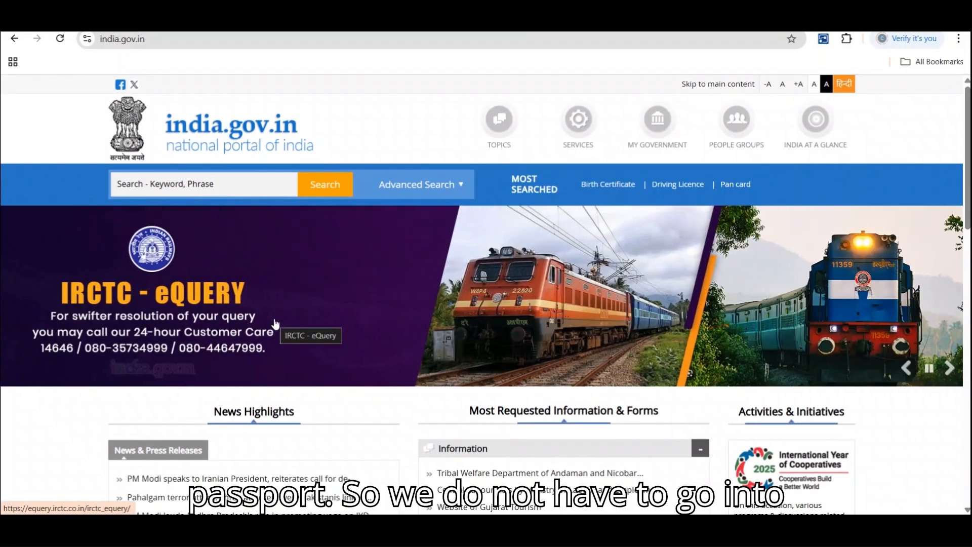
left_click(224, 190)
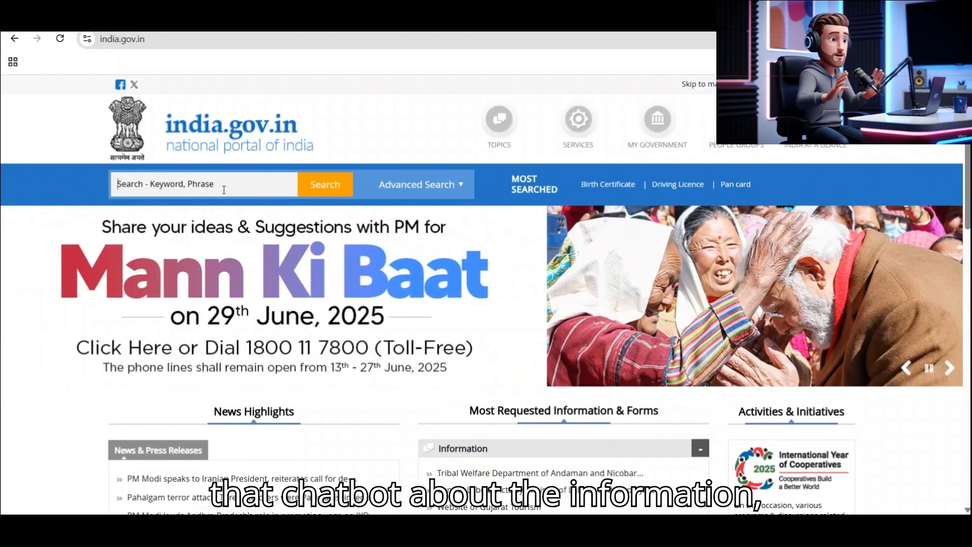
left_click(159, 41)
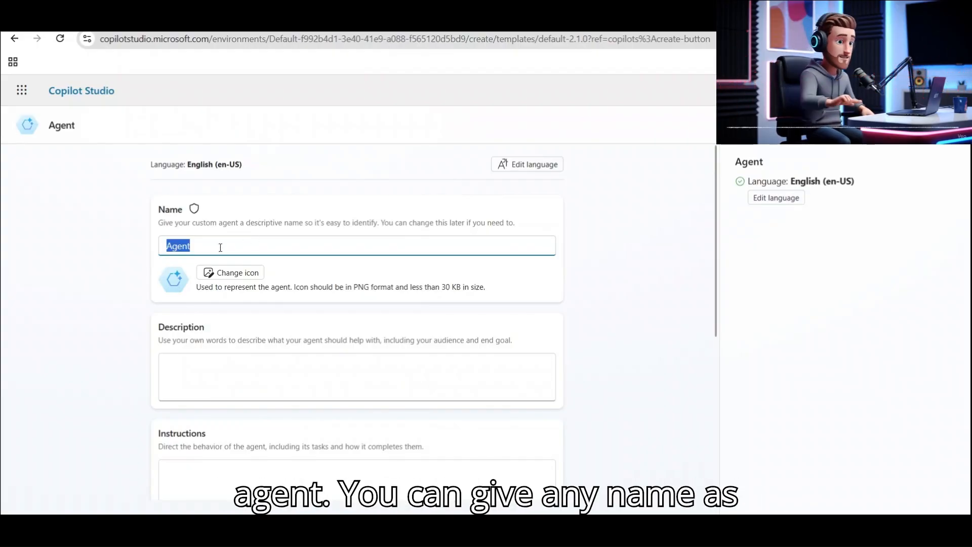
Enter the name Government Agent and a description about passport, birth certificate and PAN card queries.
type("Go")
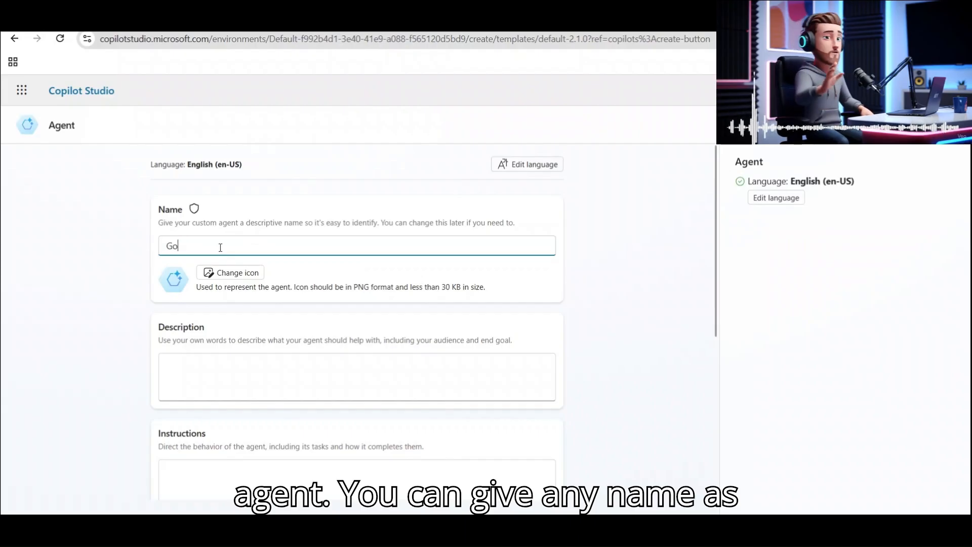
type("vern")
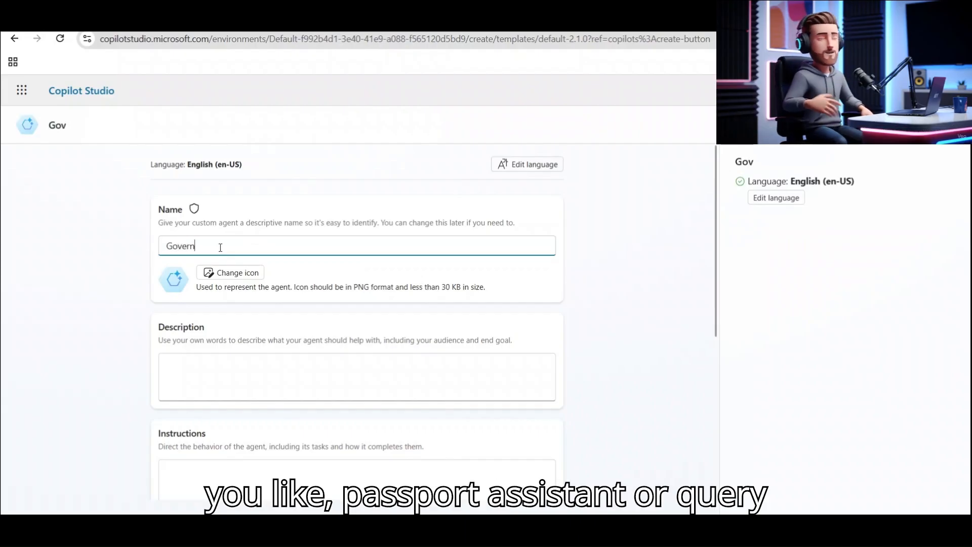
type("ment Agent")
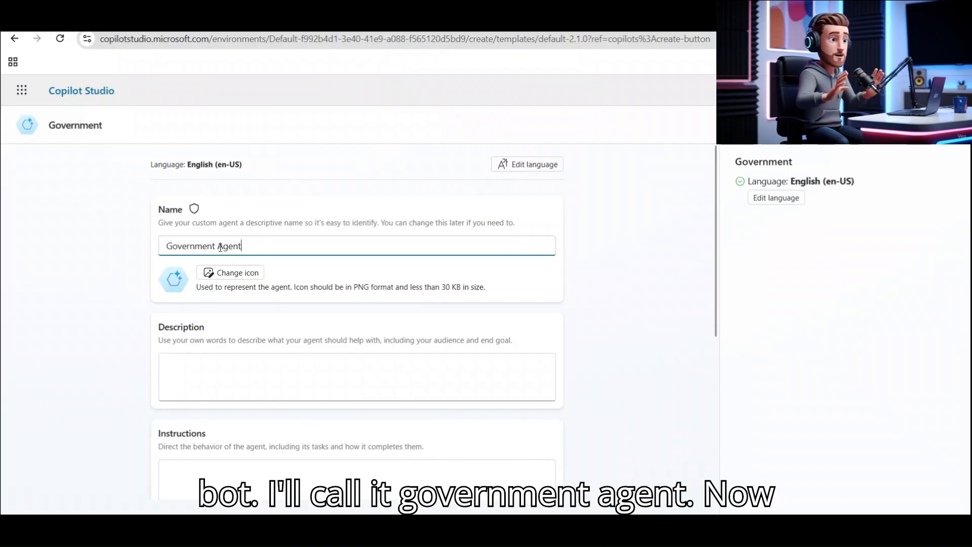
left_click(228, 379)
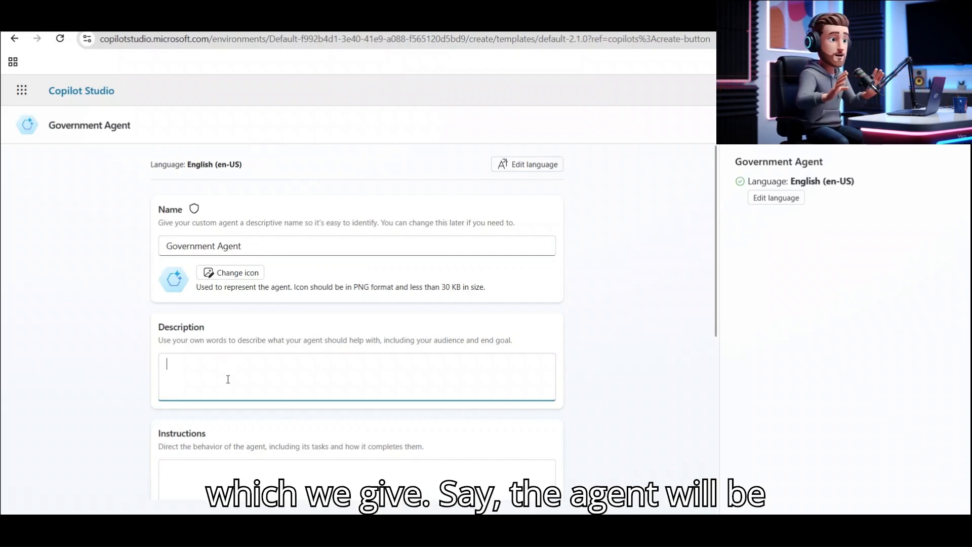
type("he ag")
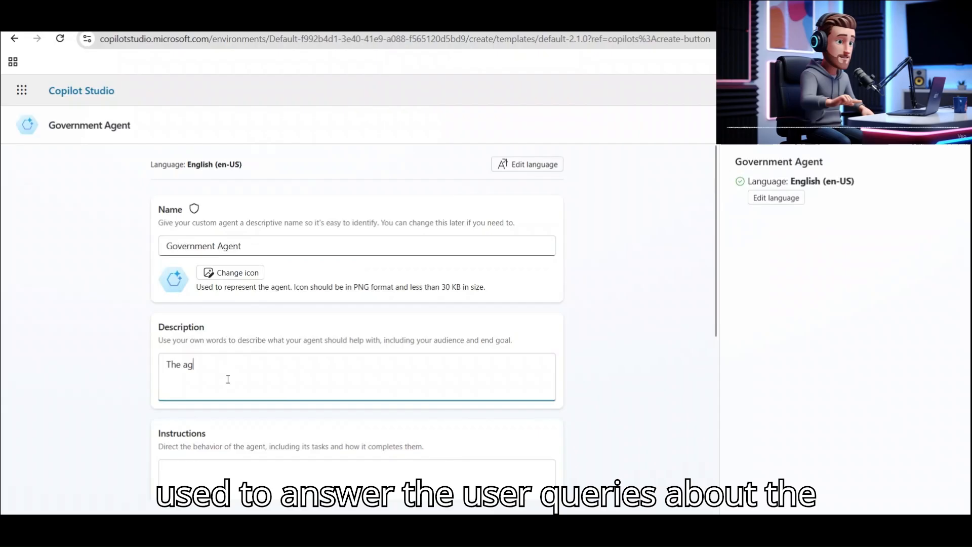
type("ent will ")
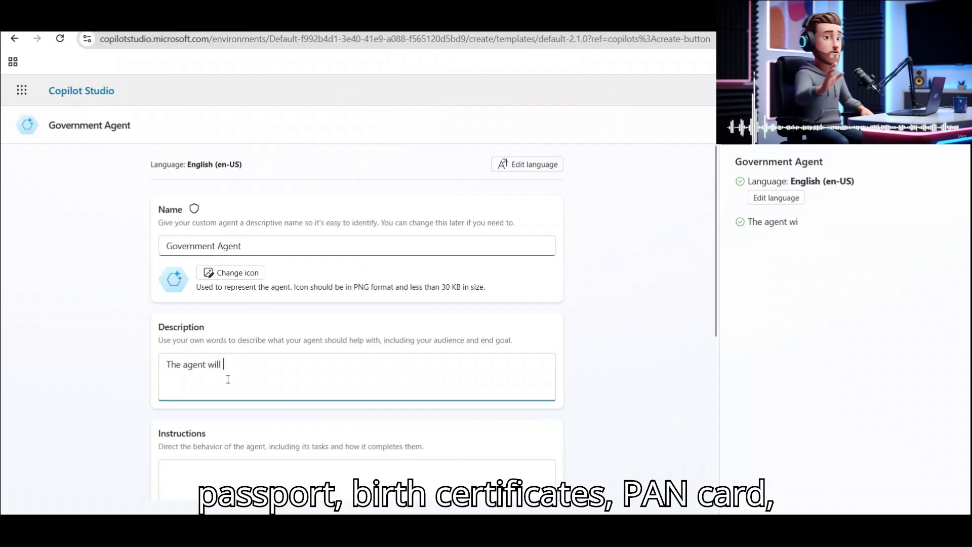
type("be use")
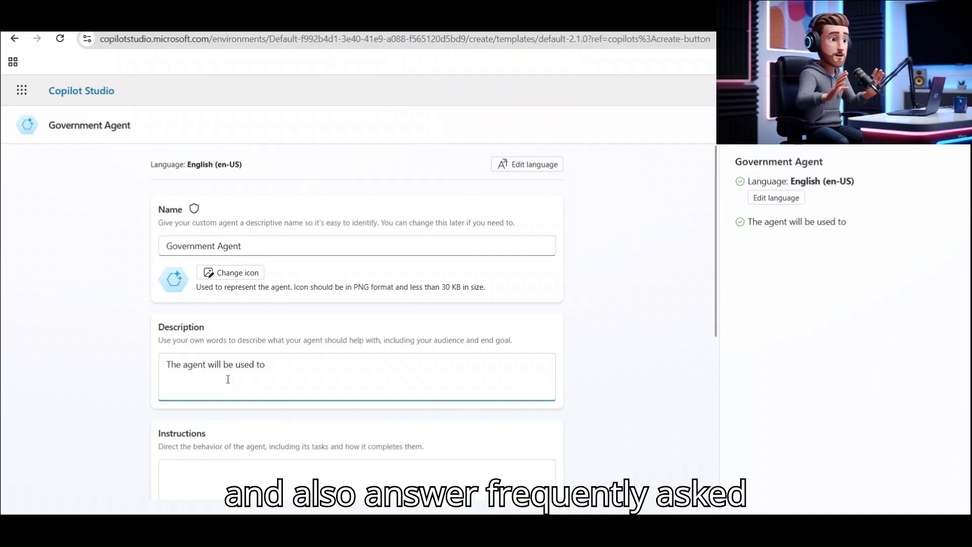
type("d to ")
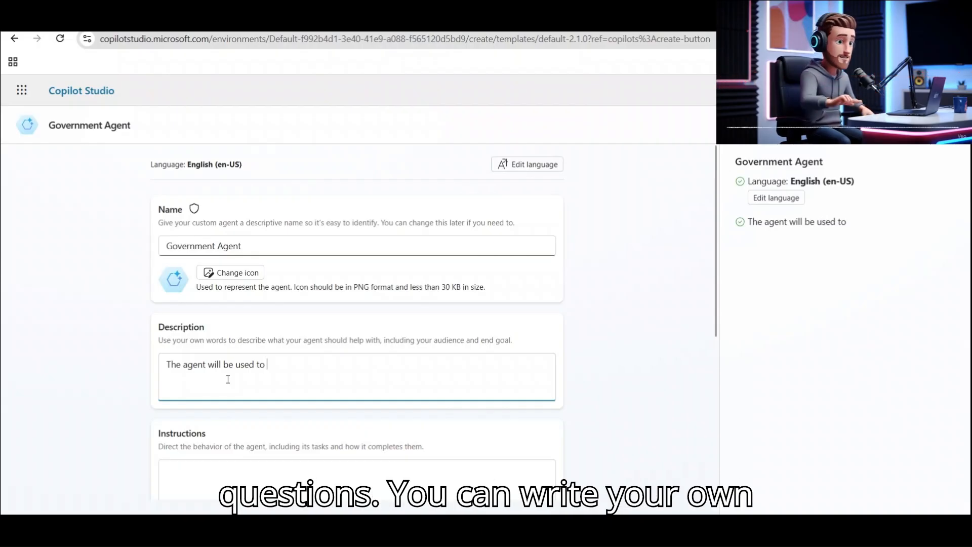
type("ans")
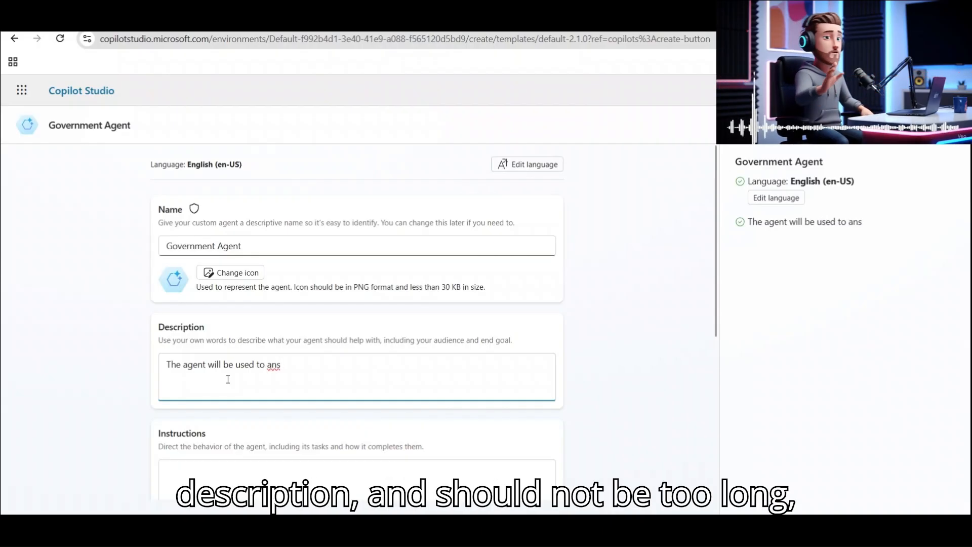
type("wers u")
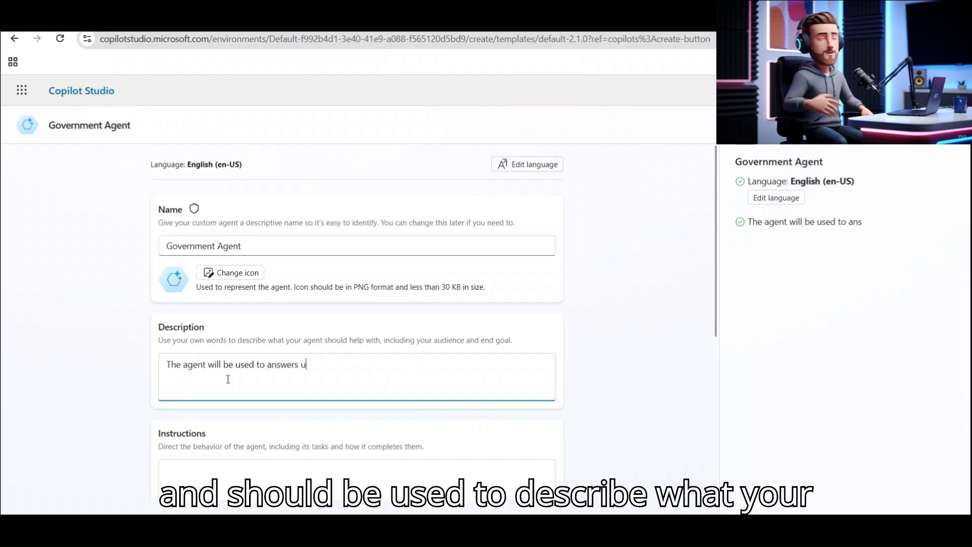
type("ser queries")
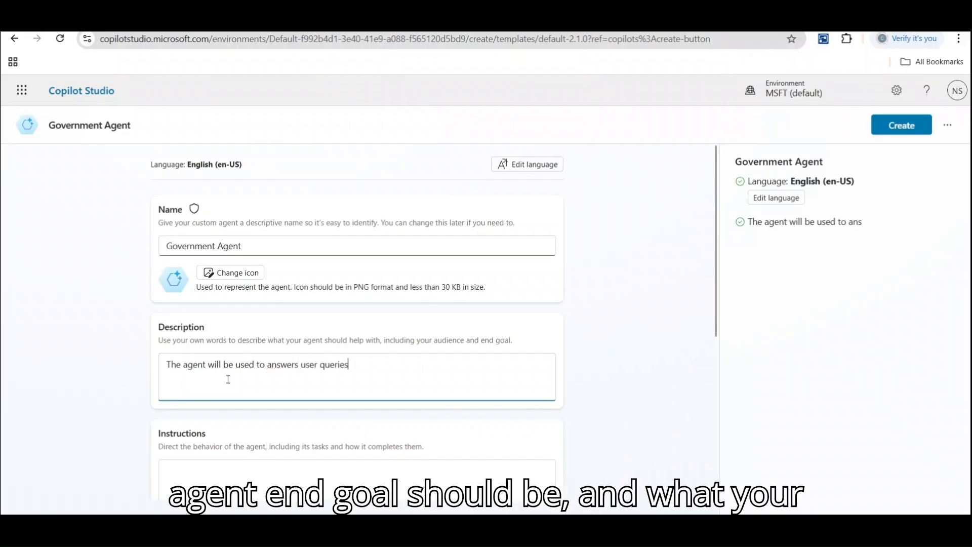
type(" about the")
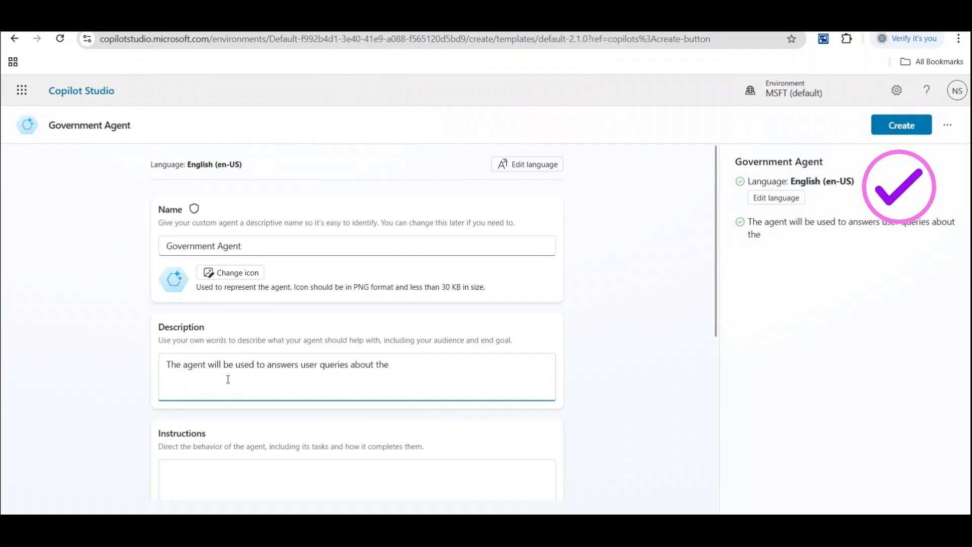
type("passpo")
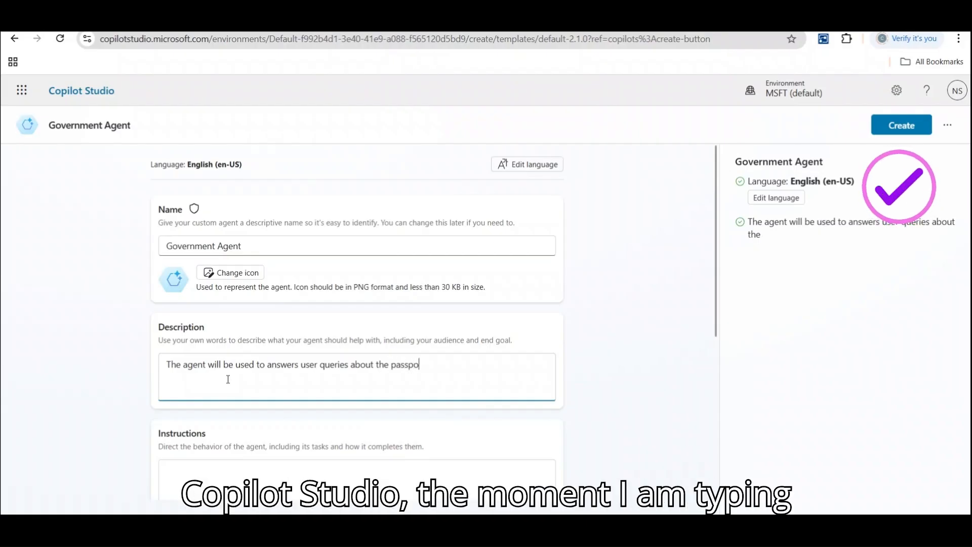
type("rt, birthce")
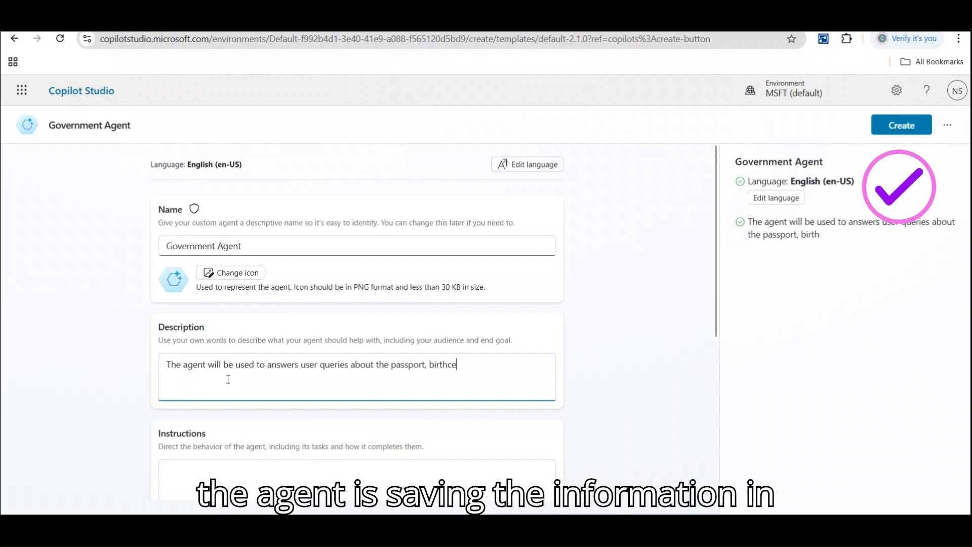
type("rtifcates")
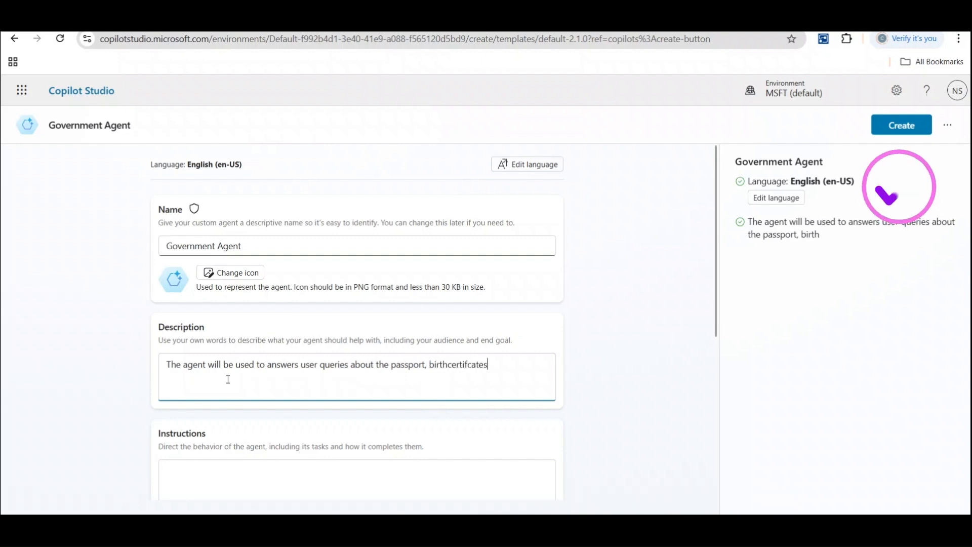
type(", pan car")
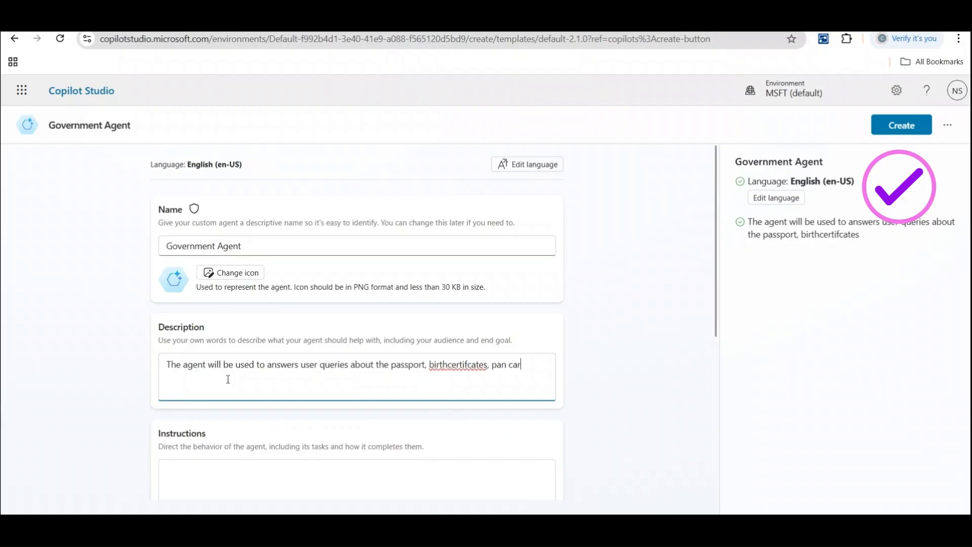
type("d and")
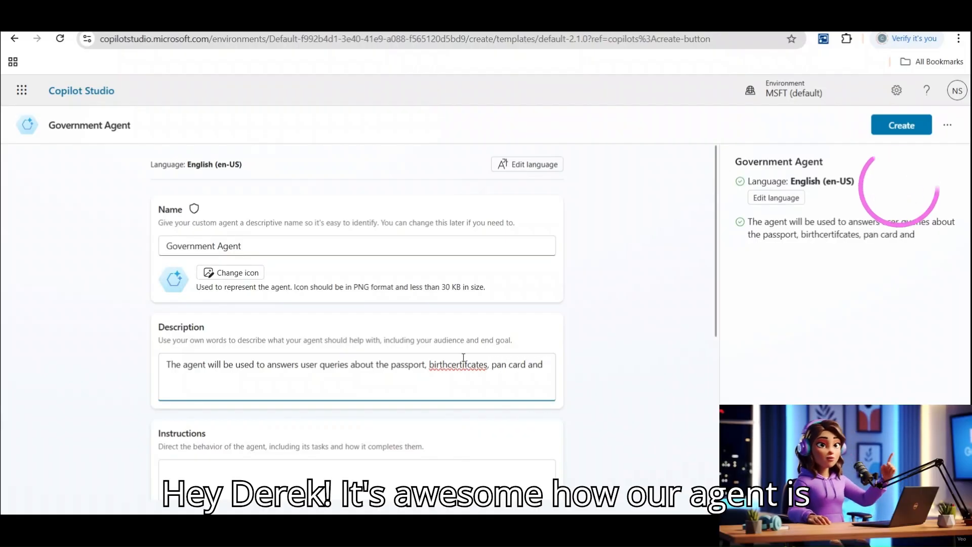
Correct the typos 'birthcertifcates' and 'aslo' in the description.
left_click(448, 364)
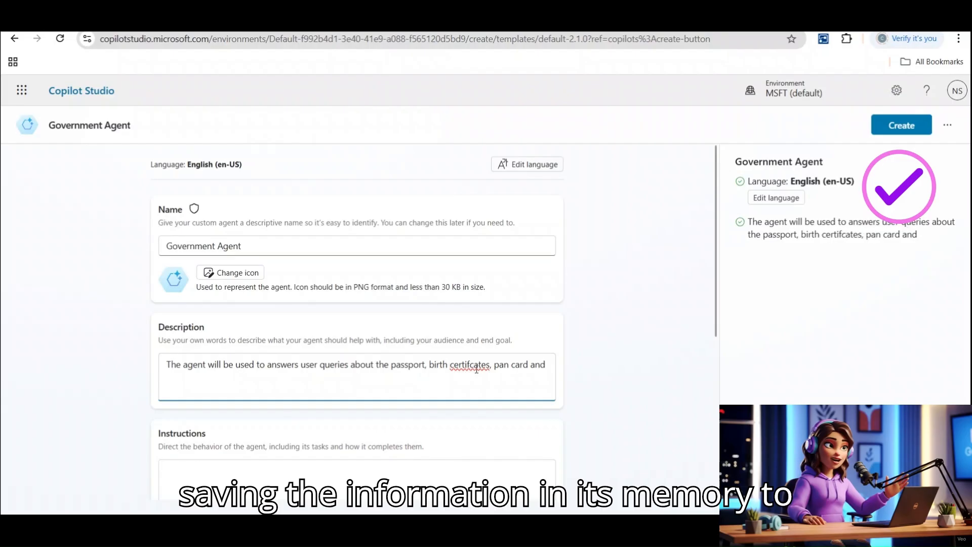
right_click(476, 369)
left_click(527, 111)
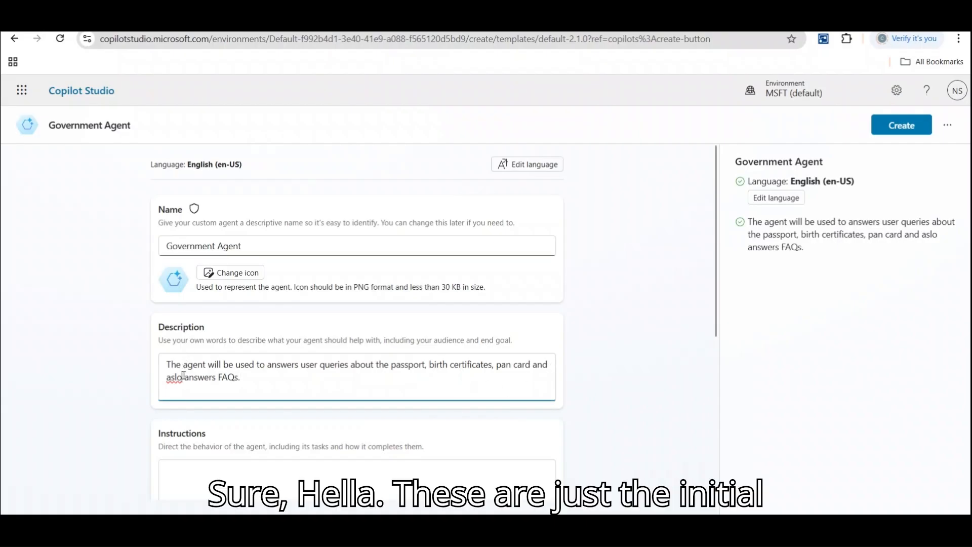
key("BackSpace")
key("BackSpace")
key("BackSpace")
type("lso")
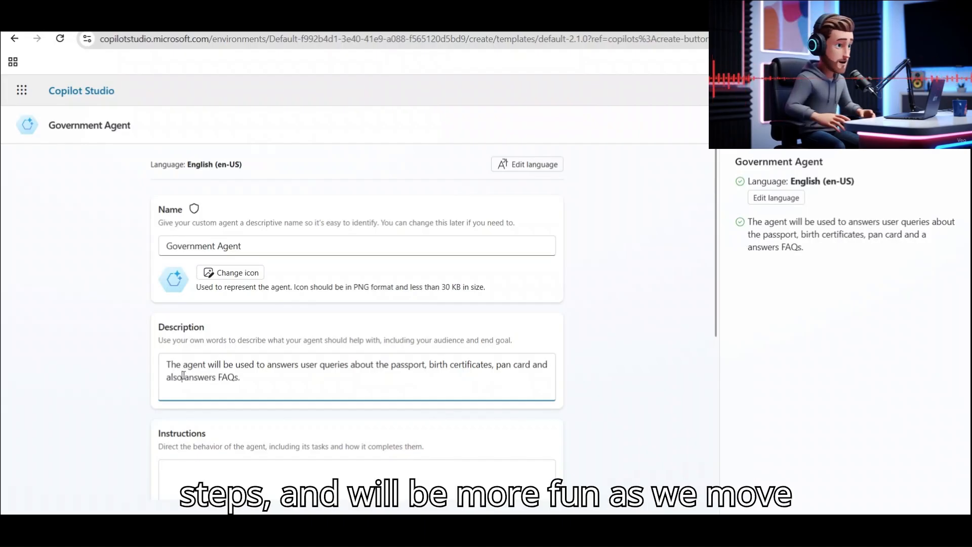
Type the first instruction in Instructions, correcting 'Proffesionally' to 'Professionally'.
left_click(713, 286)
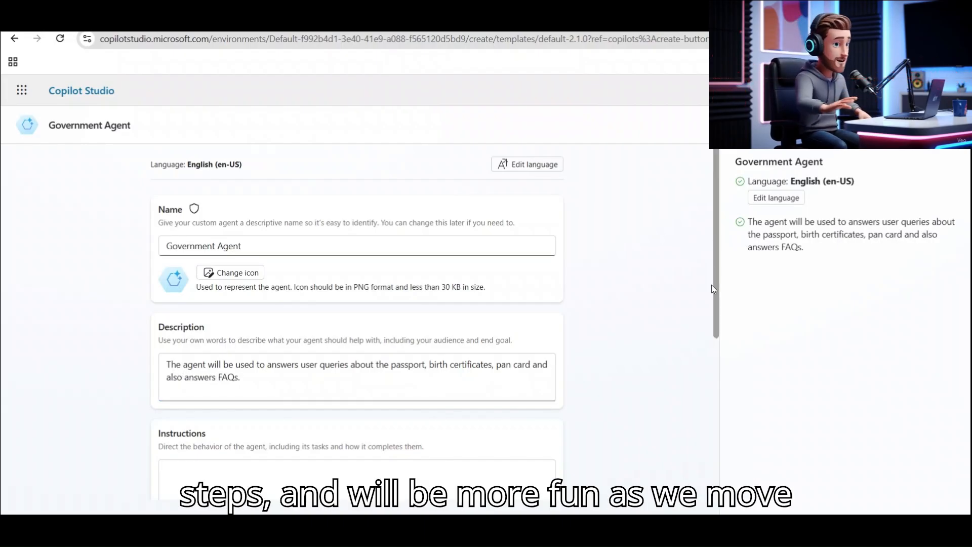
scroll(713, 363, "down", 5)
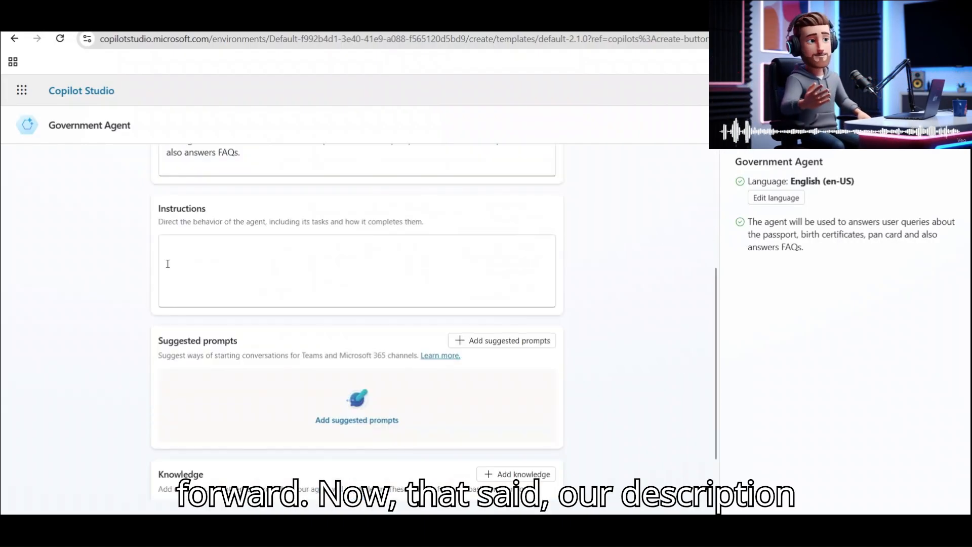
left_click(167, 264)
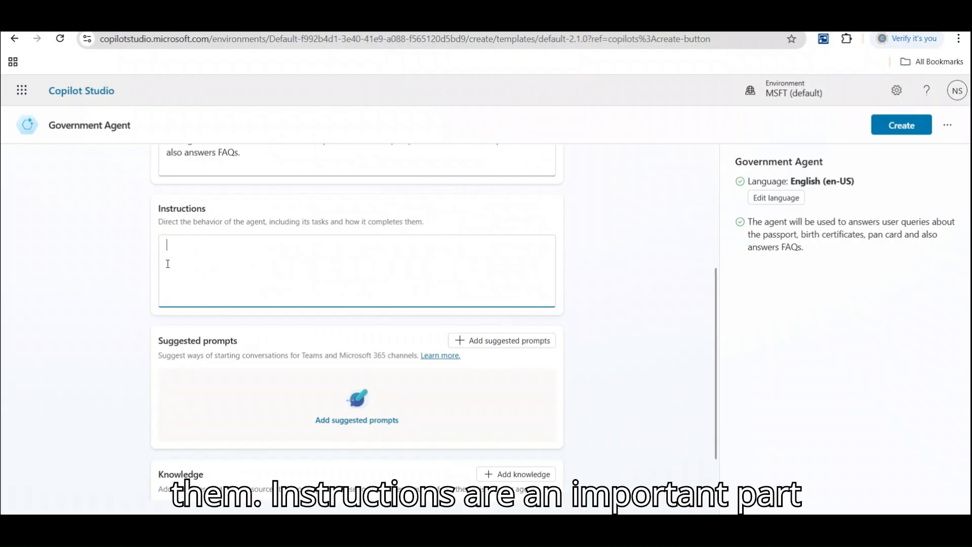
type(".")
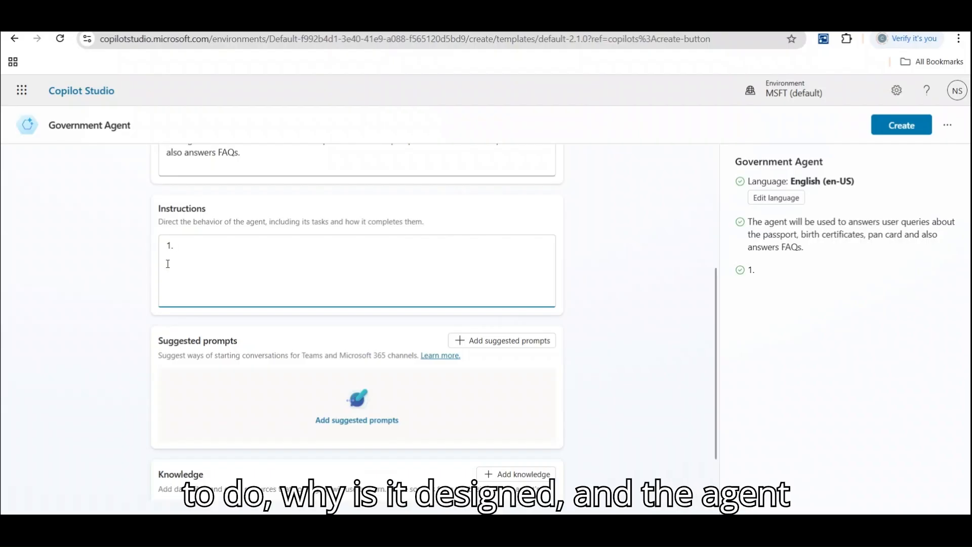
type(" Reponse P")
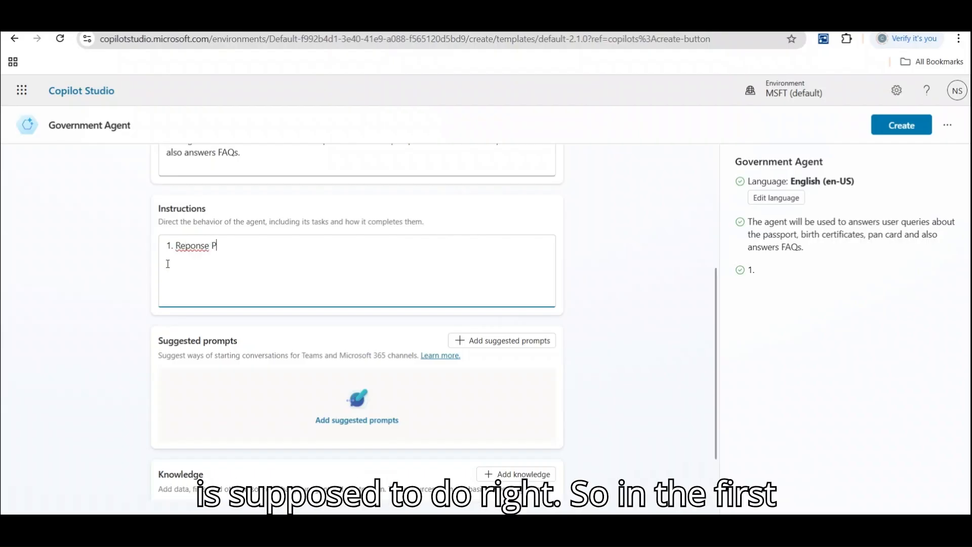
type("roffesion")
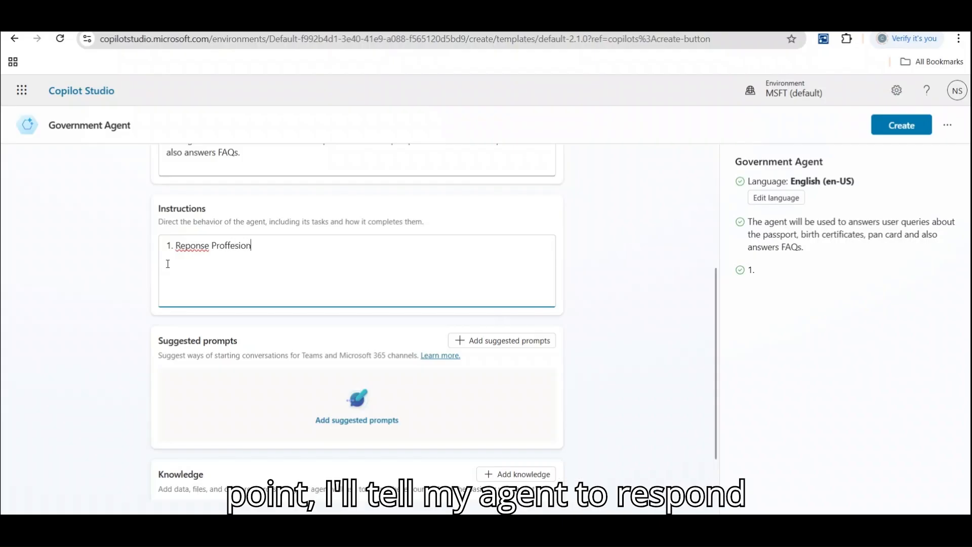
type("ally")
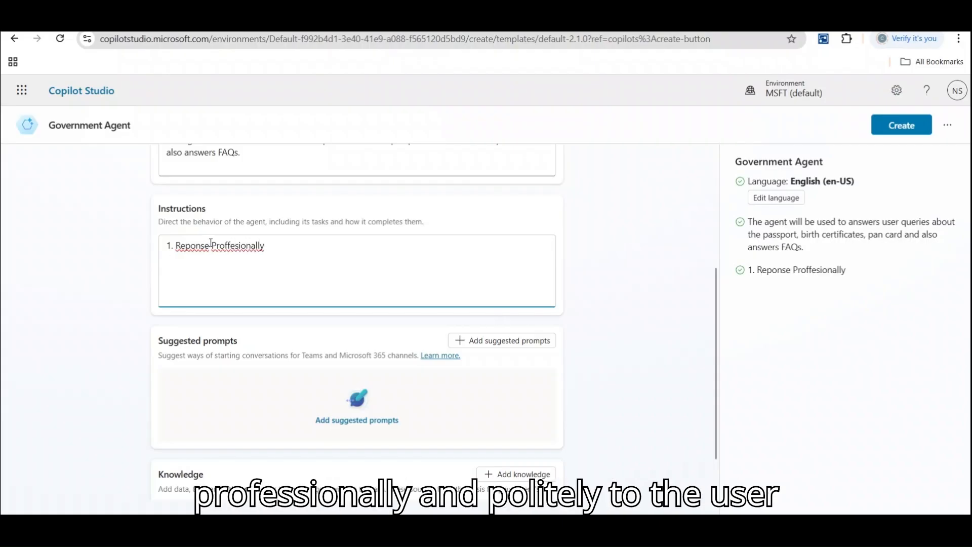
key("BackSpace")
type("d")
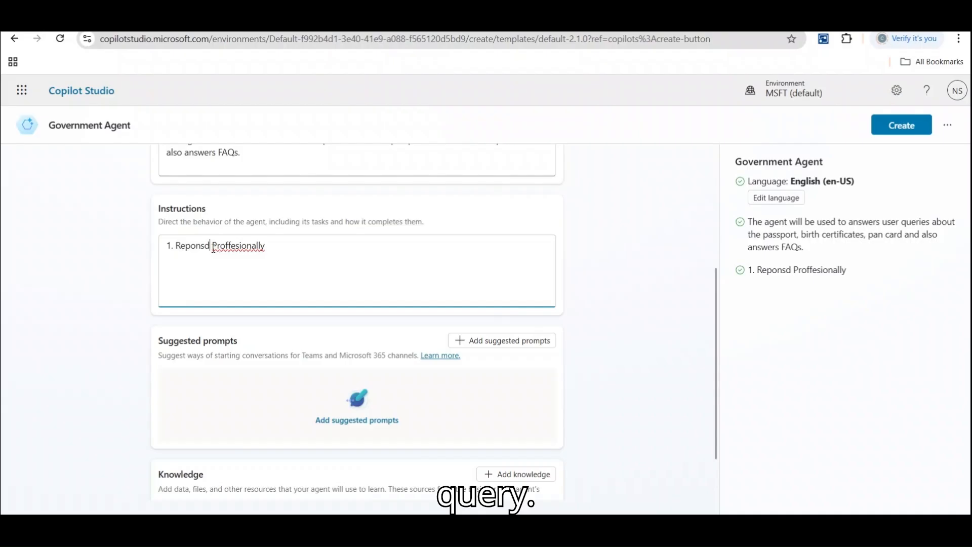
key("BackSpace")
key("BackSpace")
type("d")
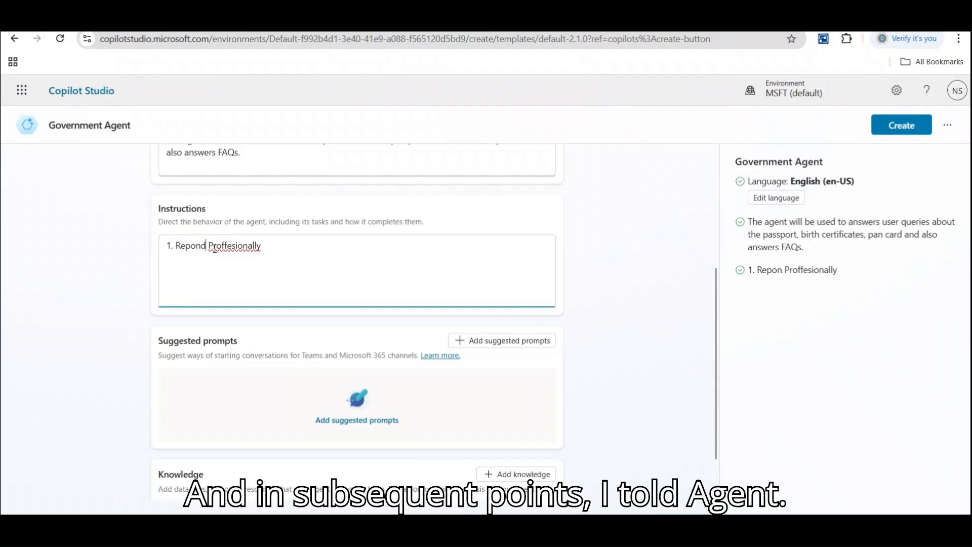
right_click(215, 248)
left_click(287, 263)
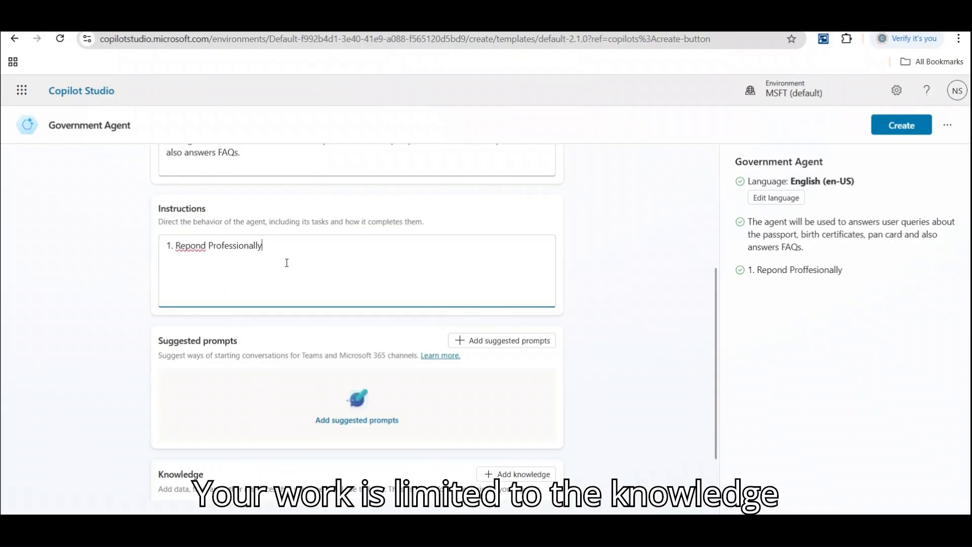
Finish the instruction as 'Respond Professionally and politely.', adding the missing 's'.
type("and p")
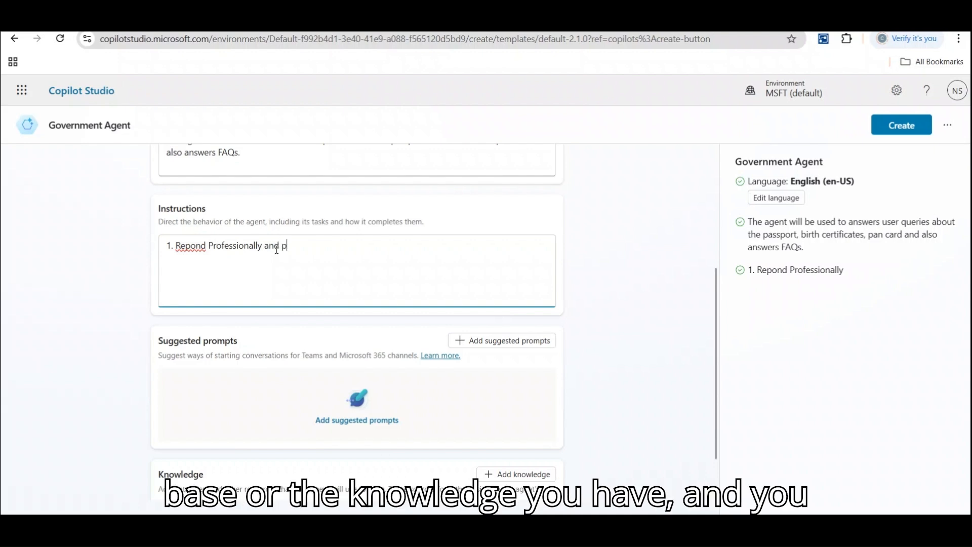
type("olitely")
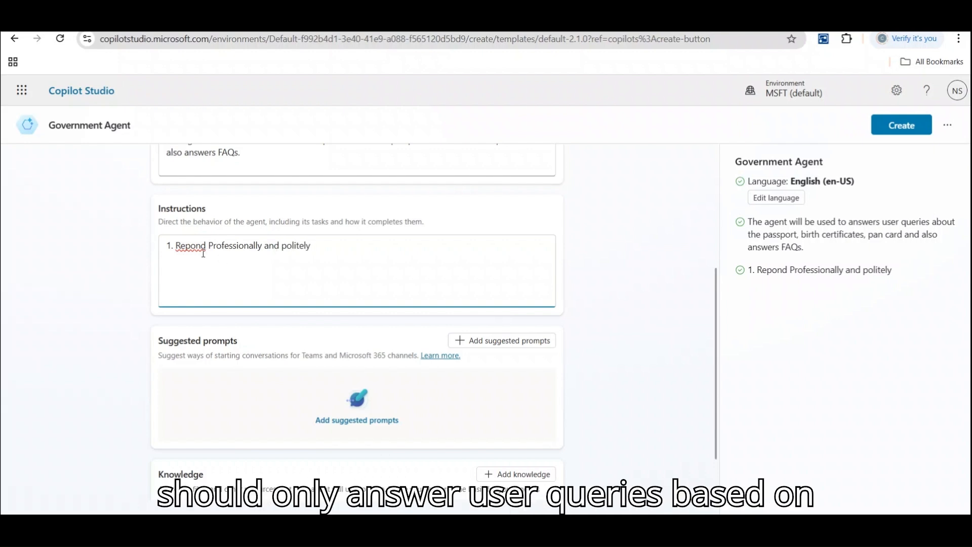
left_click(186, 247)
type("s")
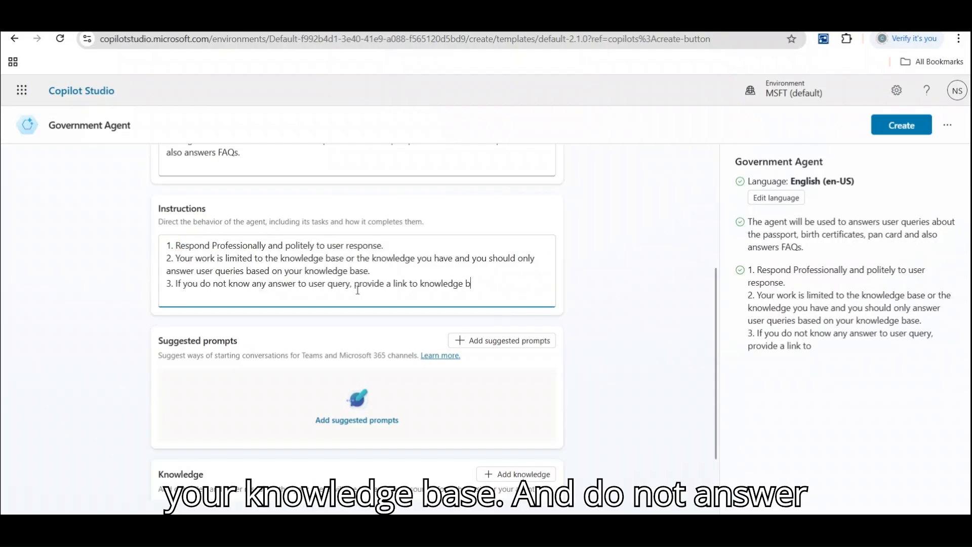
type(".")
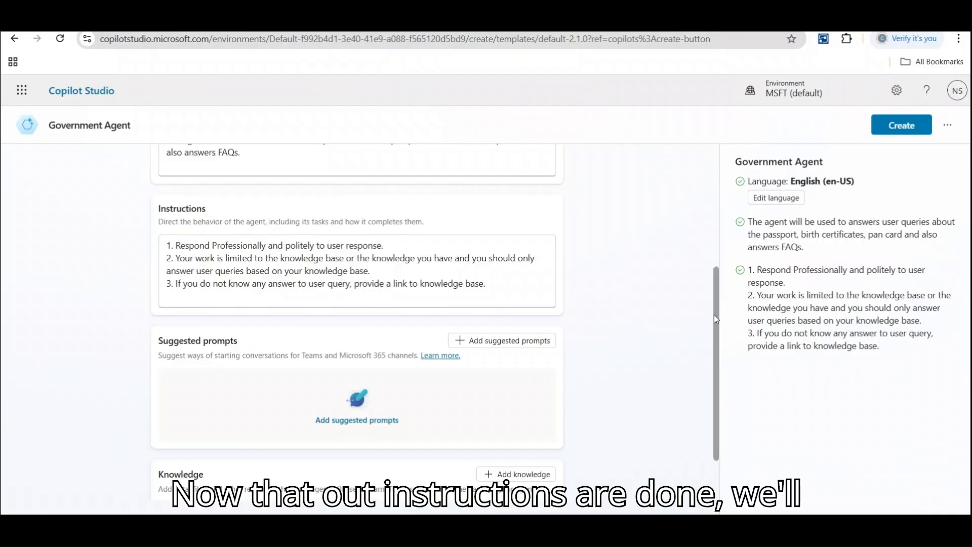
scroll(714, 314, "down", 2)
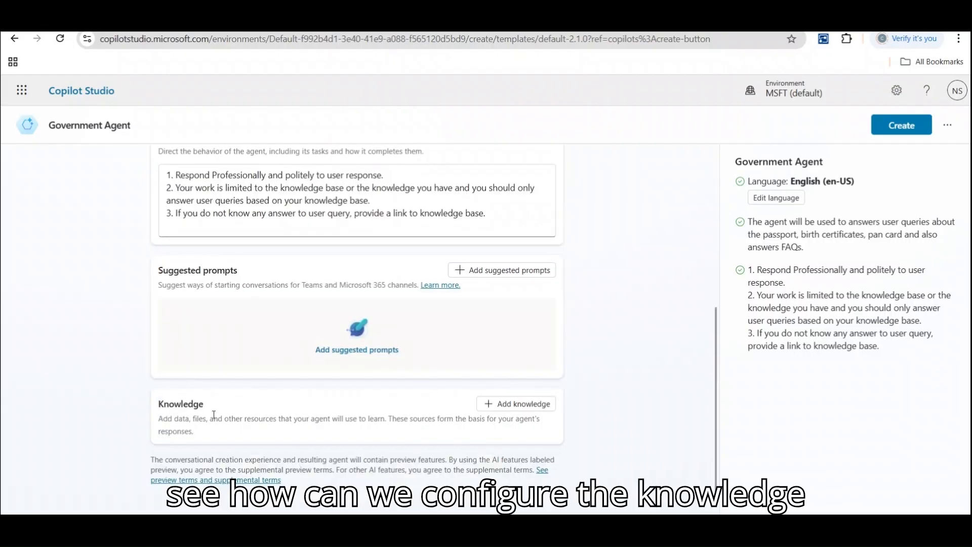
left_click(529, 407)
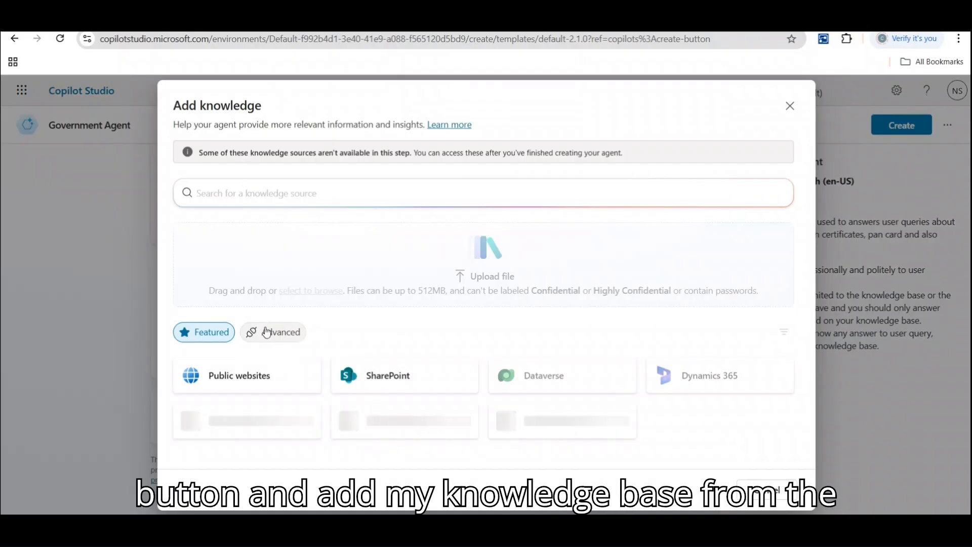
left_click(235, 379)
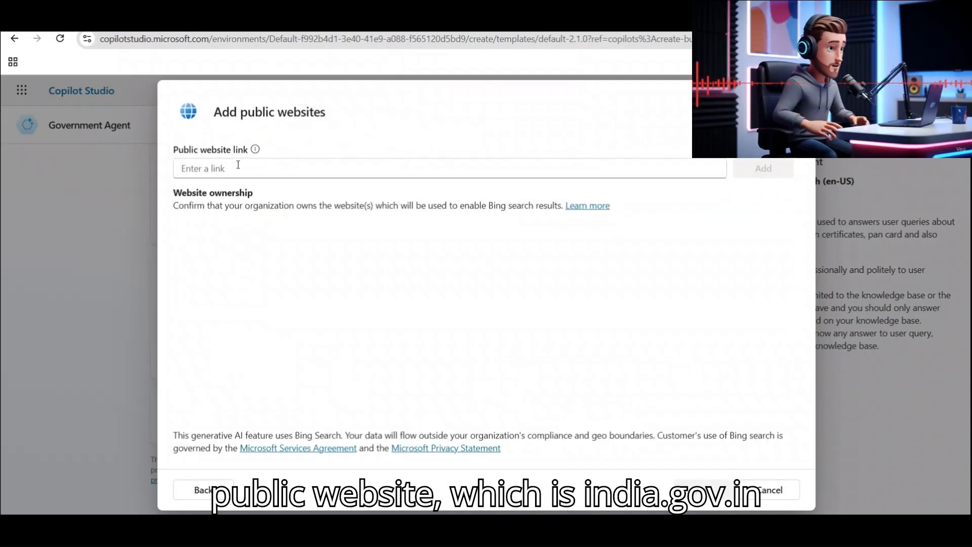
type("https://www.india.gov.in/")
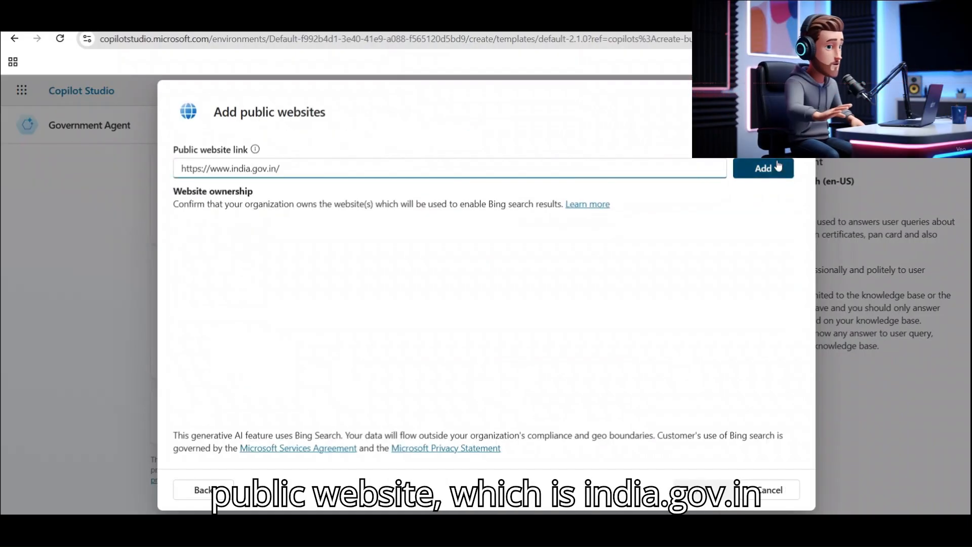
left_click(763, 167)
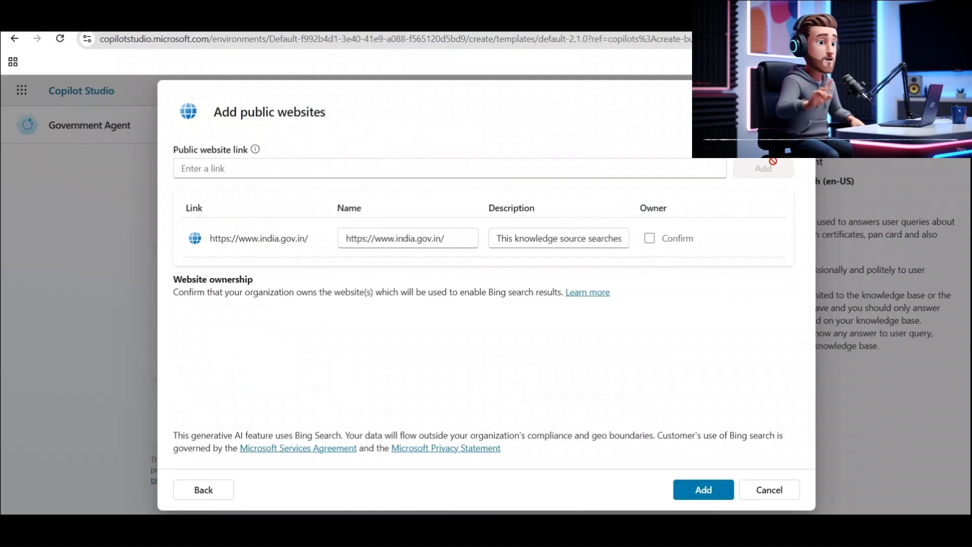
left_click(703, 489)
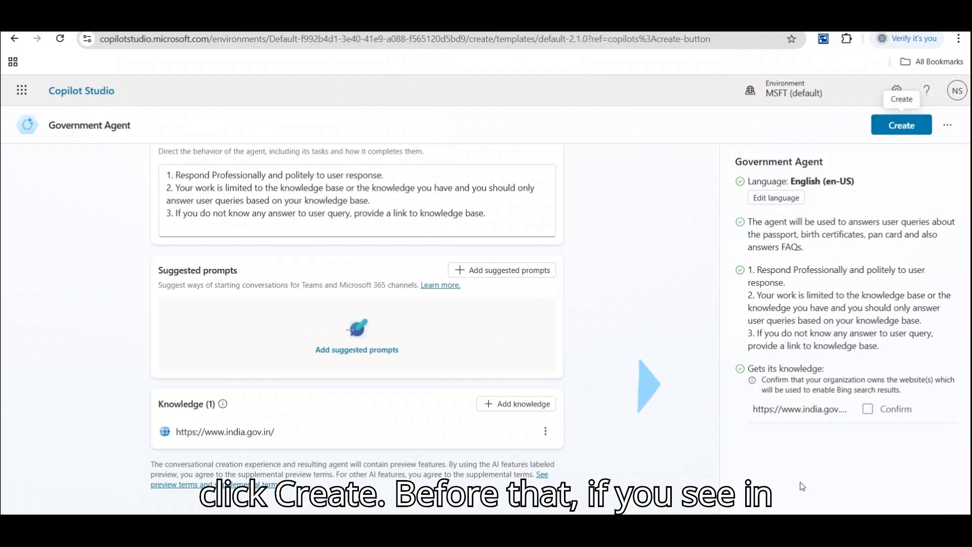
left_click_drag(764, 381, 914, 394)
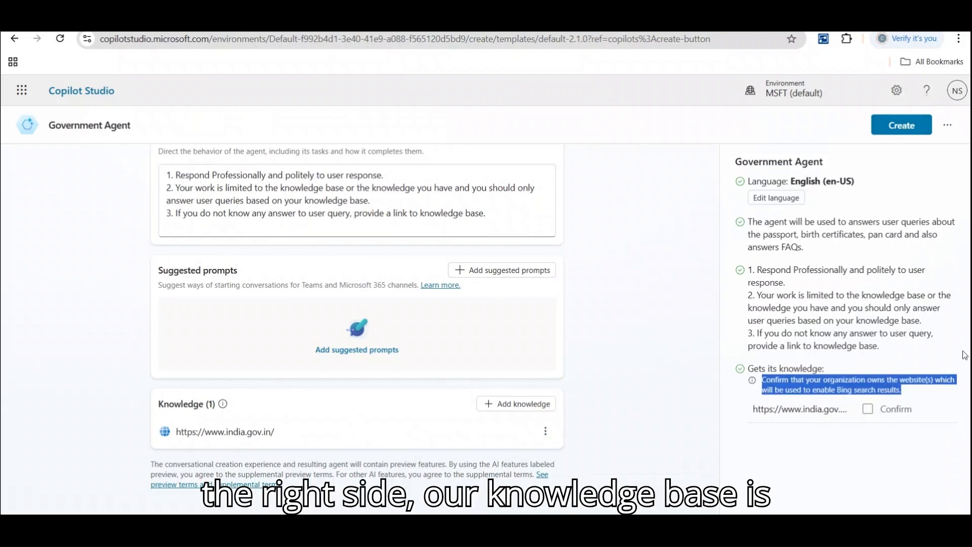
Create the Government Agent and scroll its overview page down to the instructions.
left_click(901, 127)
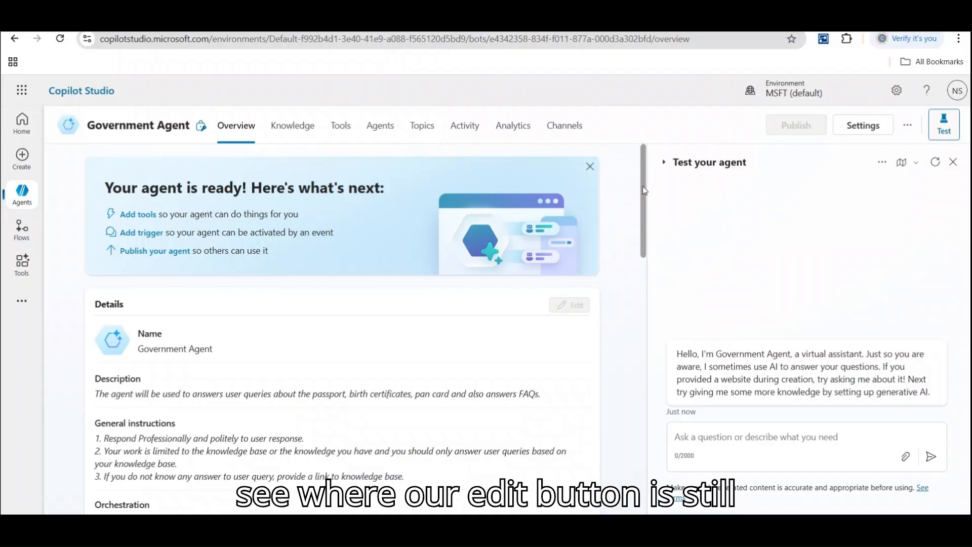
scroll(638, 195, "down", 1)
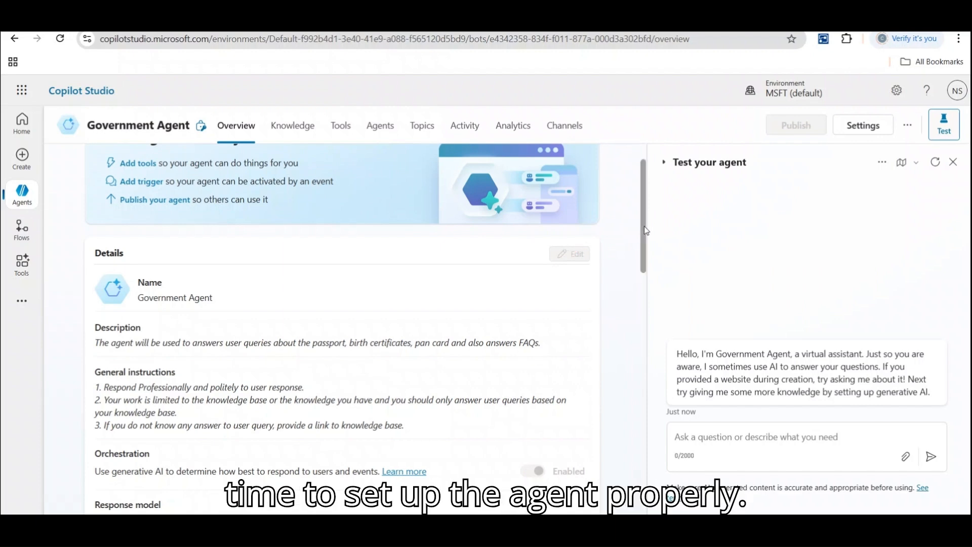
left_click_drag(645, 226, 646, 189)
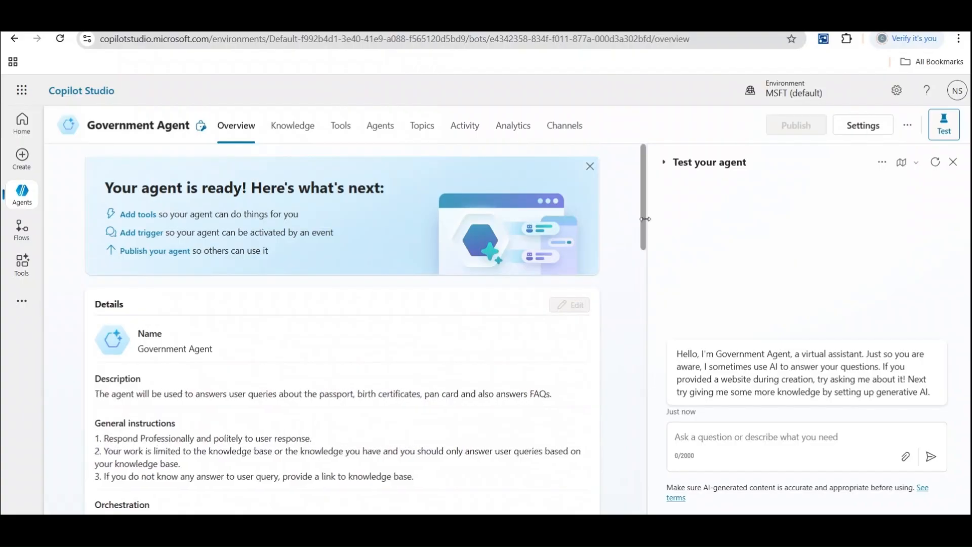
scroll(645, 226, "down", 1)
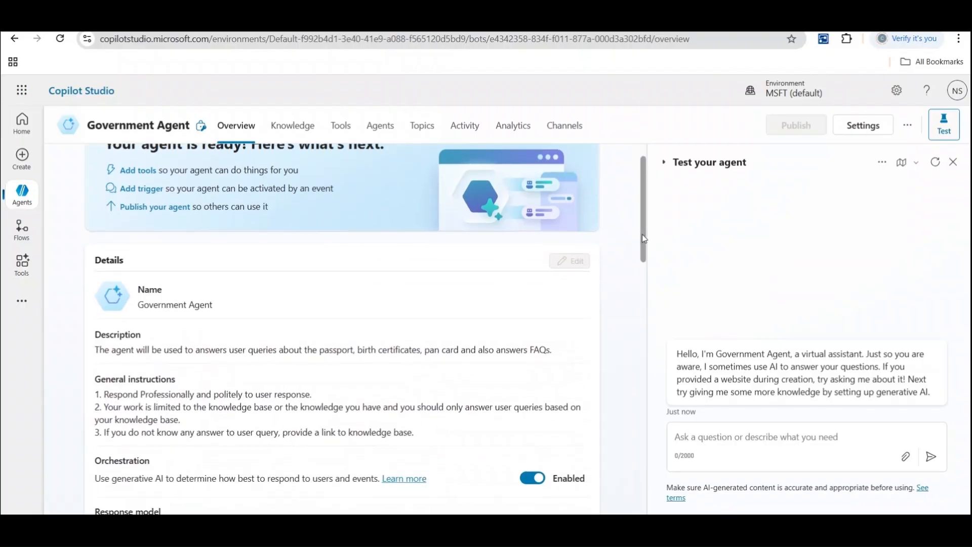
scroll(643, 248, "down", 1)
scroll(642, 264, "down", 4)
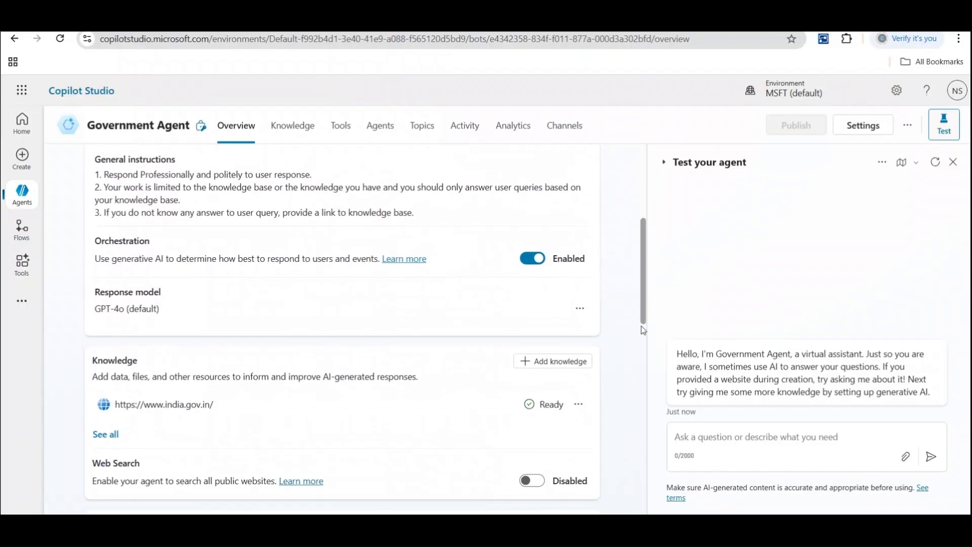
left_click_drag(646, 320, 645, 204)
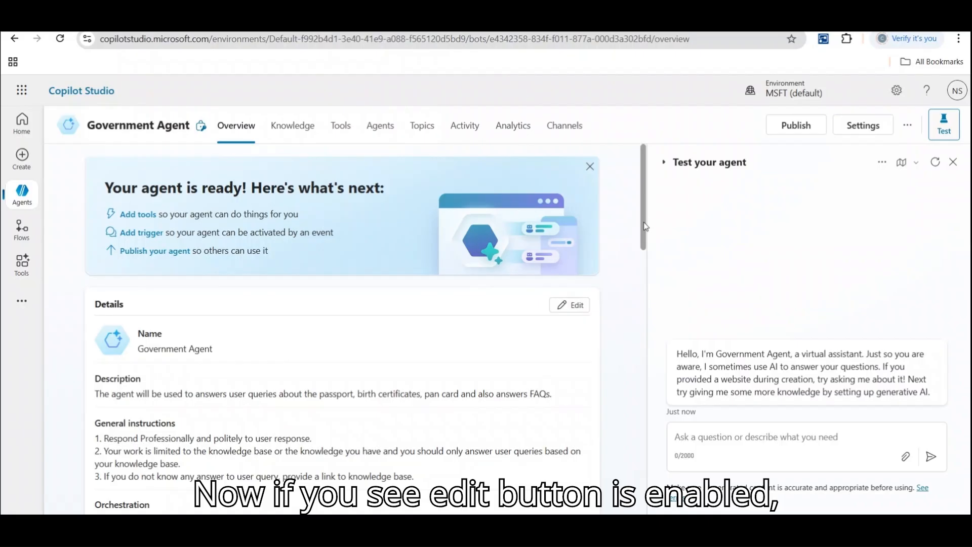
Review the generative orchestration and india.gov.in knowledge sections of the overview.
scroll(646, 227, "down", 5)
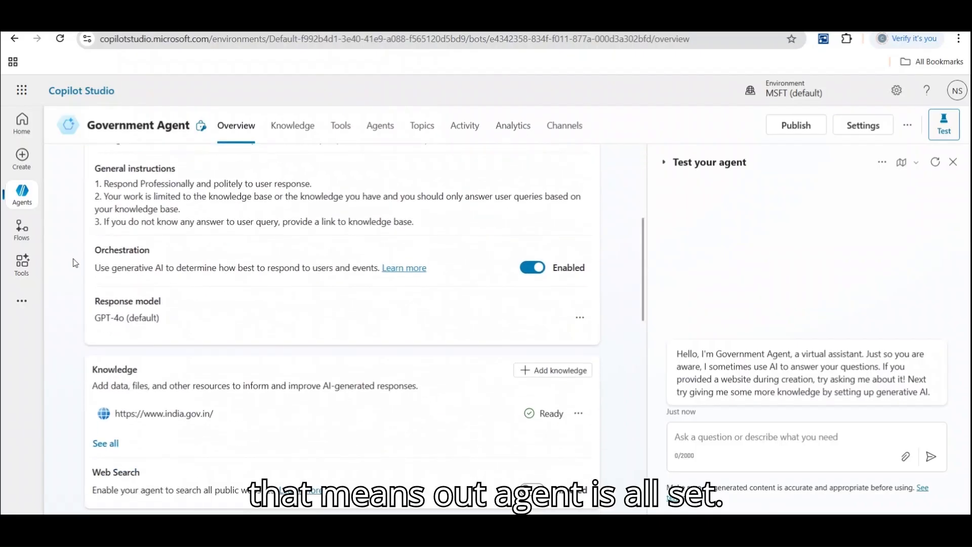
left_click_drag(101, 267, 381, 270)
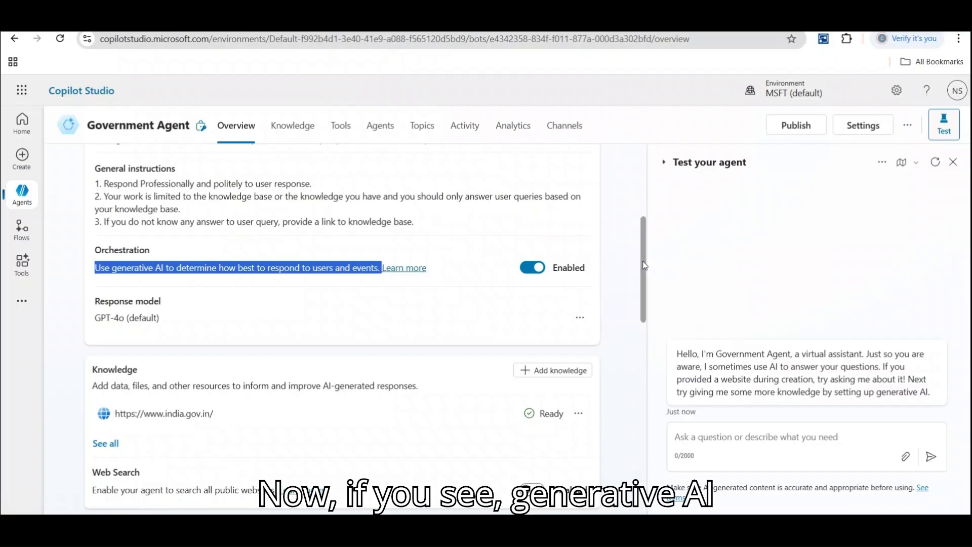
left_click_drag(642, 266, 642, 276)
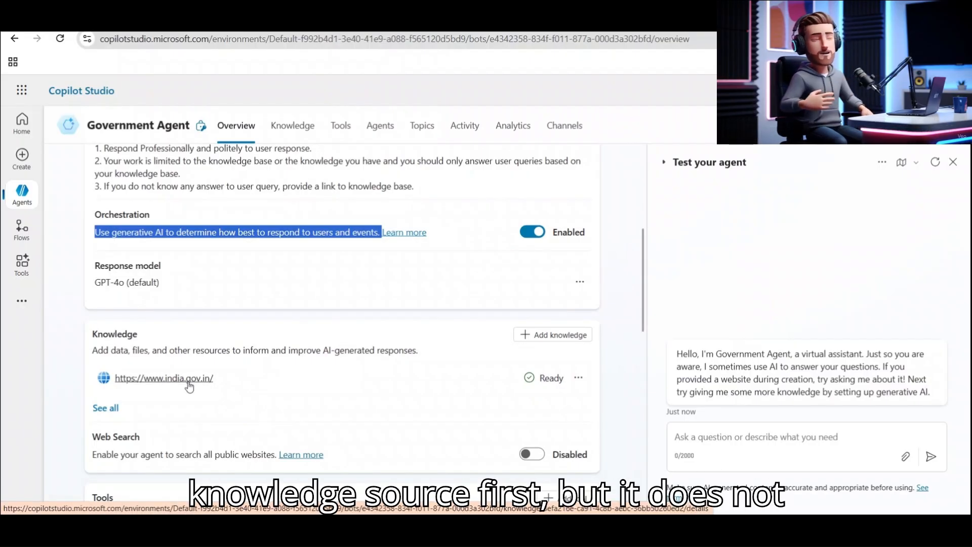
left_click(269, 209)
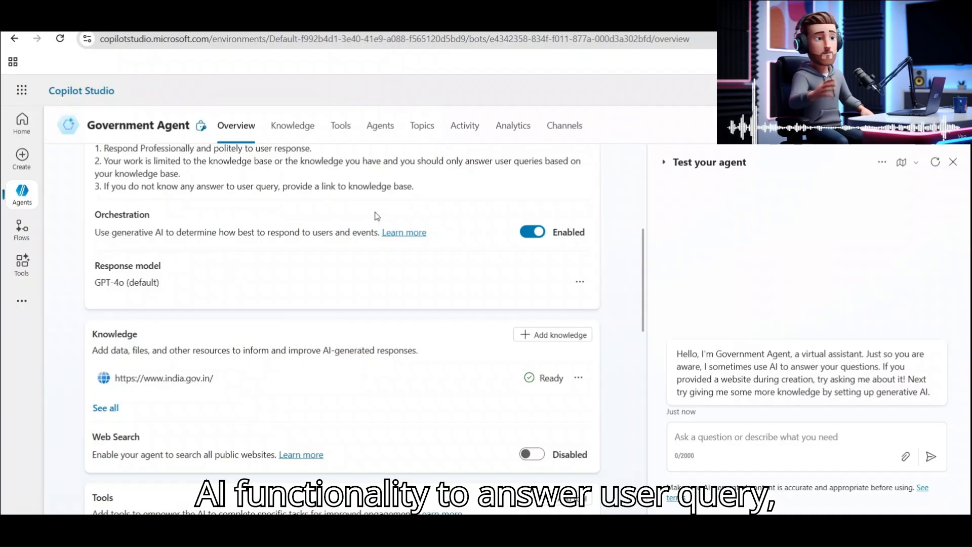
left_click_drag(643, 282, 640, 451)
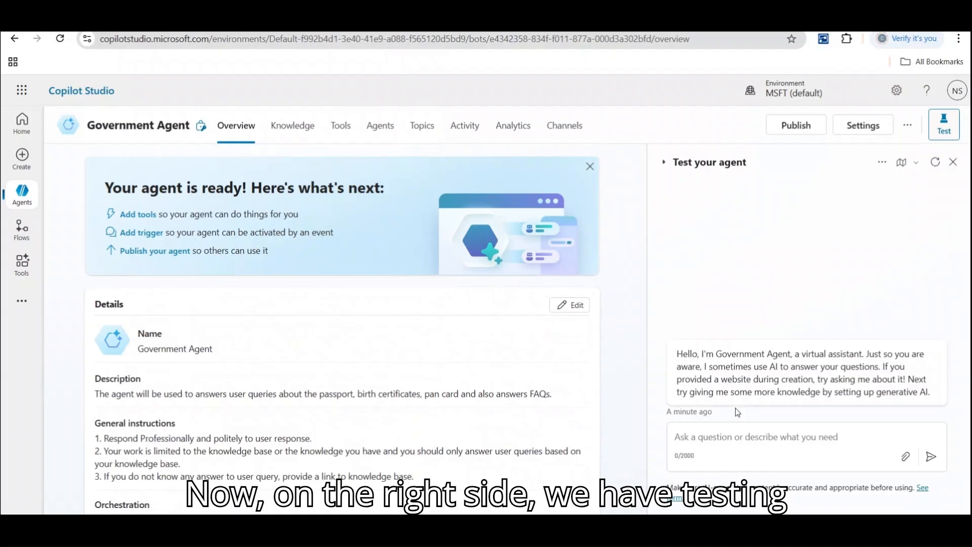
Send 'Hi' in the test chat and highlight the reply 'Hello, how can I help you today?'.
left_click(733, 440)
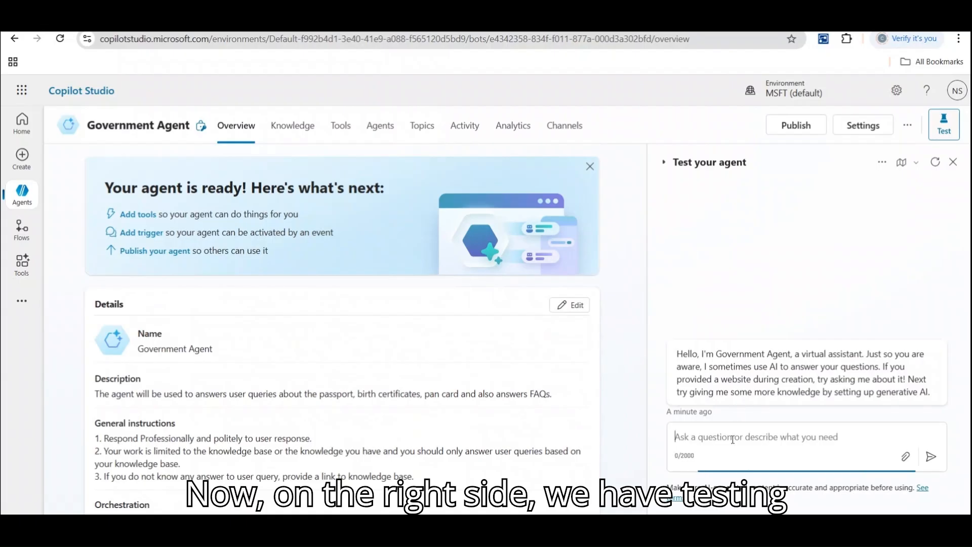
type("Hi")
key("Return")
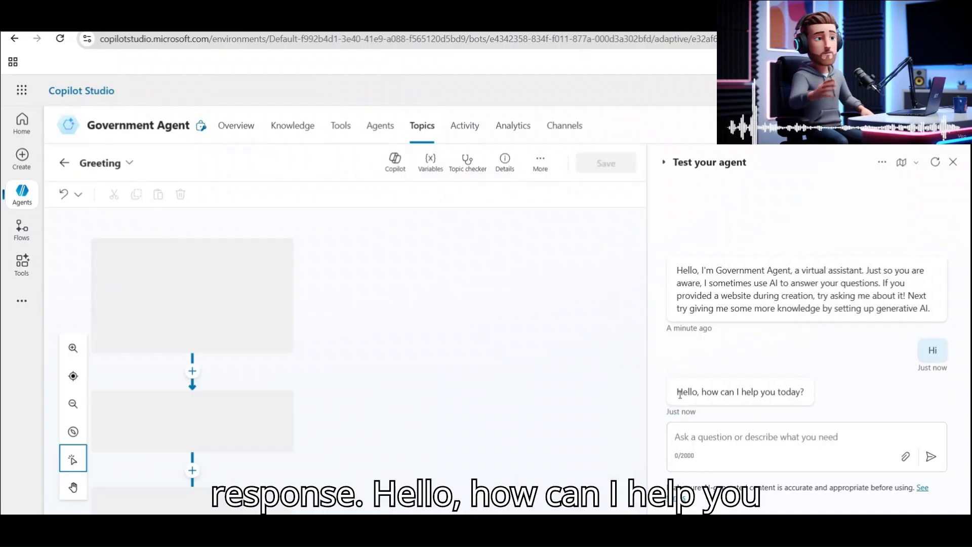
left_click_drag(676, 392, 800, 393)
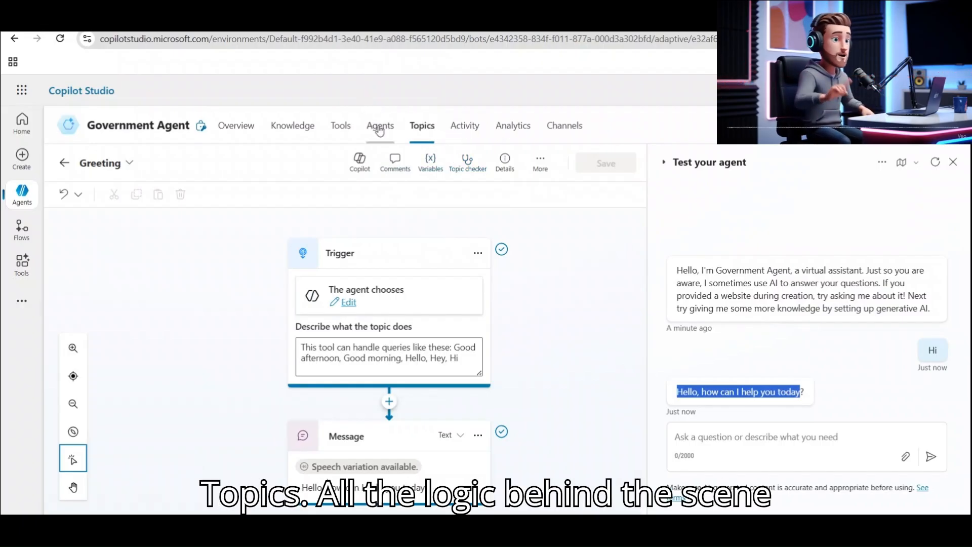
Go to Topics, switch from System (9) to Custom (4), and open Greeting.
left_click(422, 128)
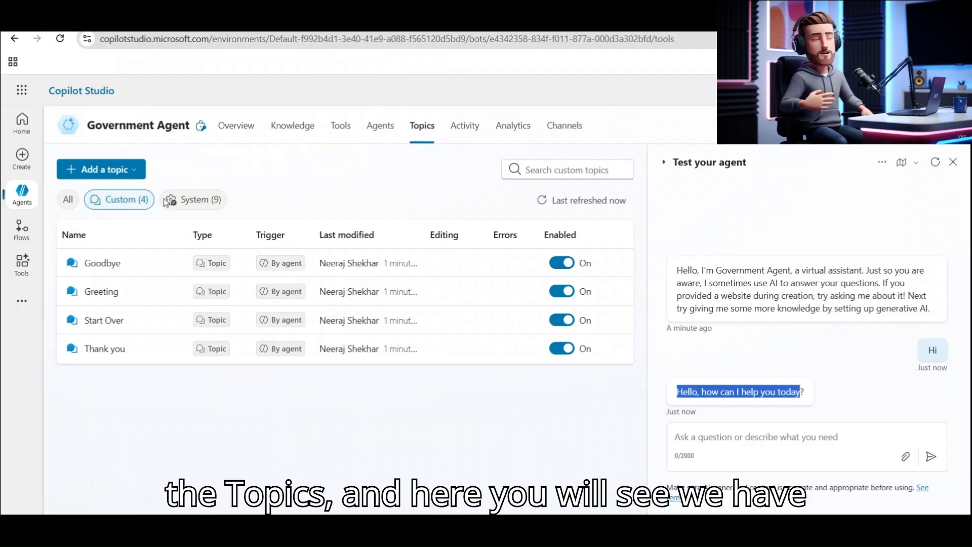
left_click(202, 200)
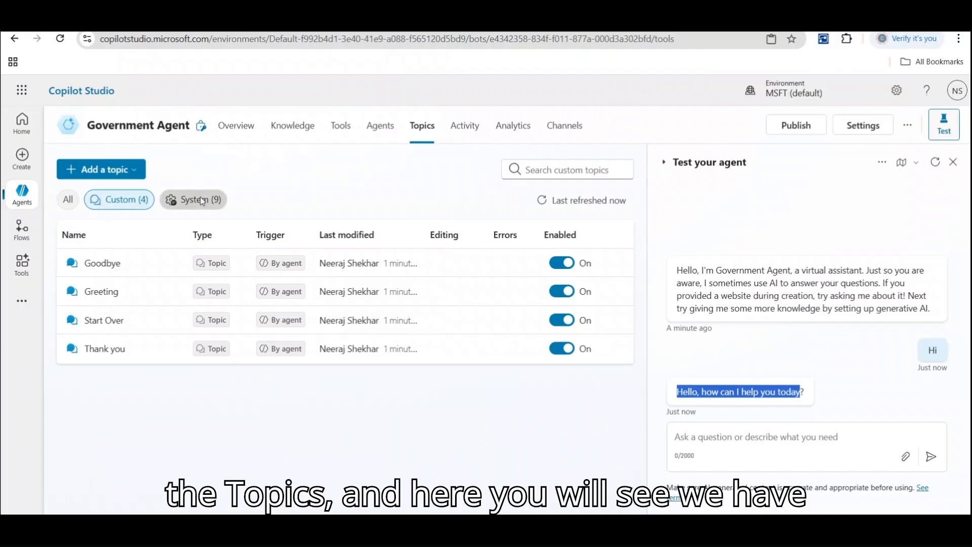
left_click(121, 199)
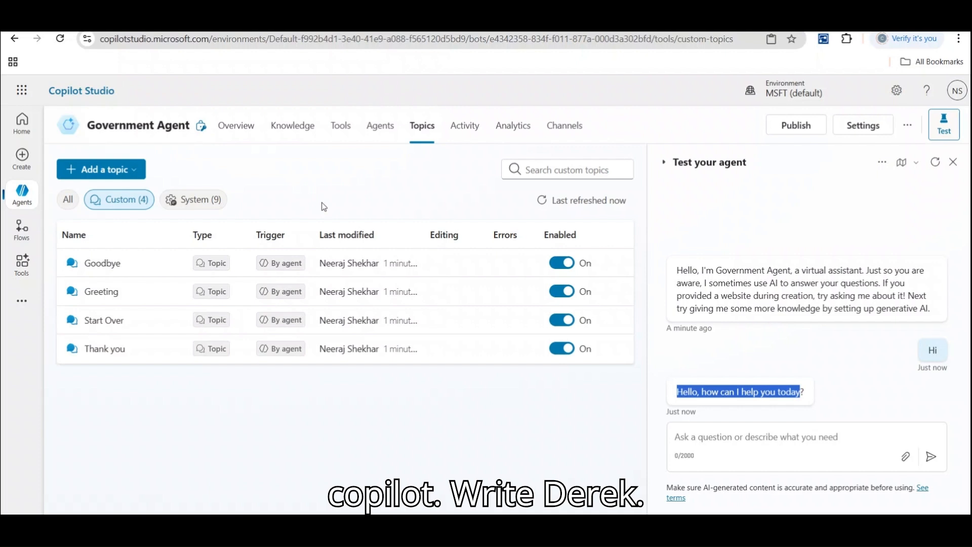
left_click(98, 298)
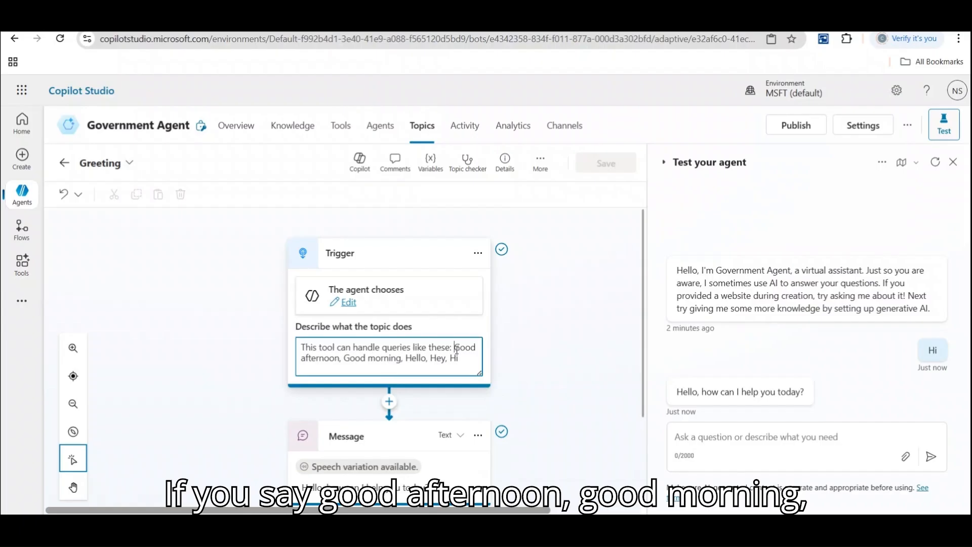
Review the Greeting trigger phrases, then scroll down to its Message and End all topics nodes.
left_click_drag(454, 348, 464, 362)
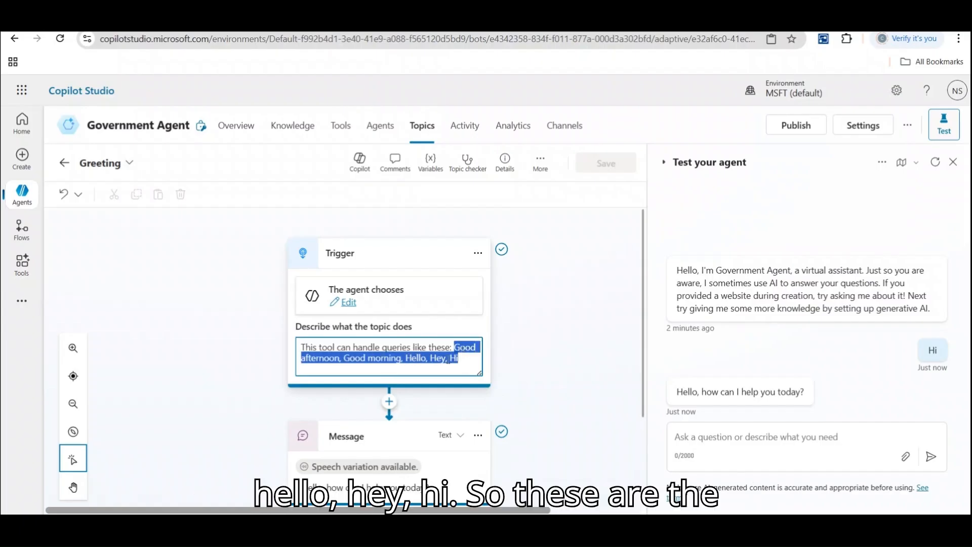
left_click(468, 360)
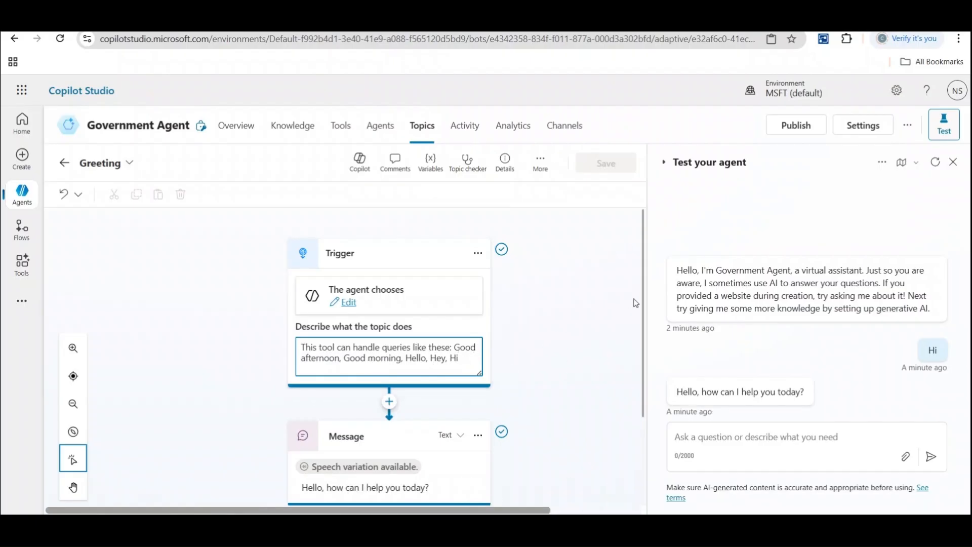
scroll(636, 303, "down", 2)
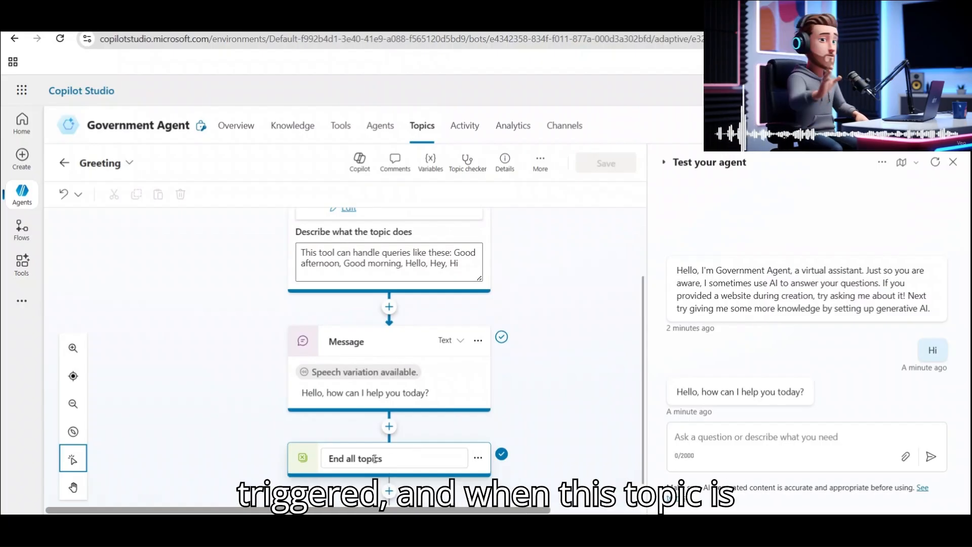
Rewrite the Message node to 'Hello, Hope you are doing good, what can I do for you today.'.
left_click(338, 393)
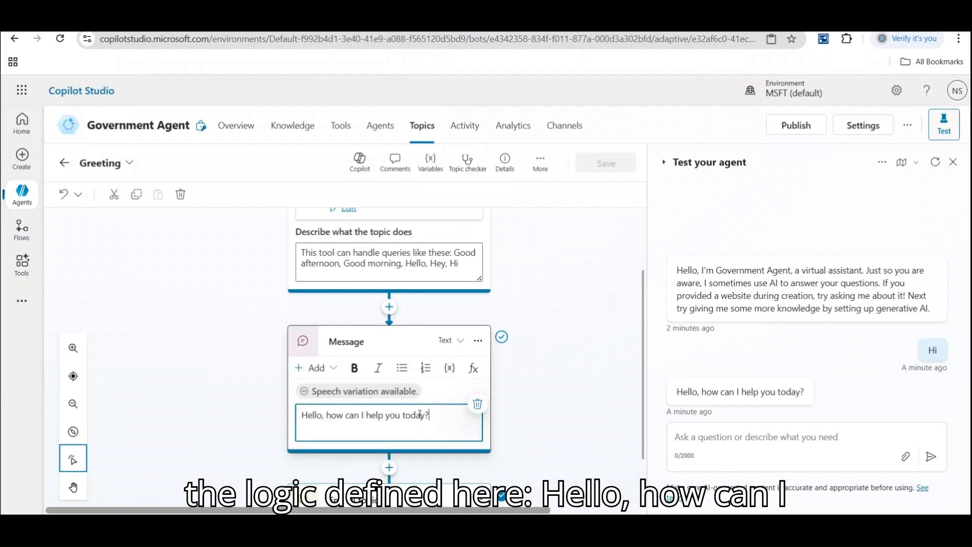
left_click_drag(419, 415, 331, 414)
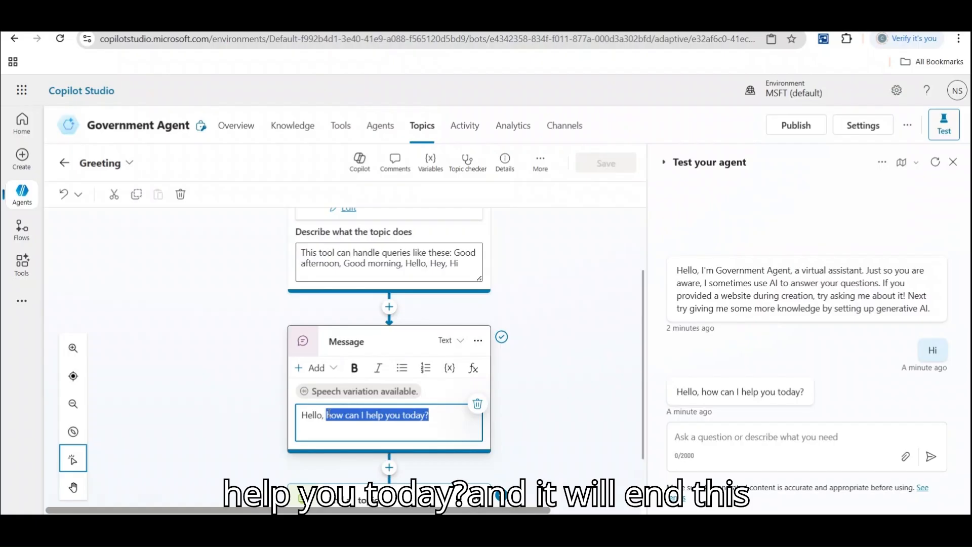
type("ho")
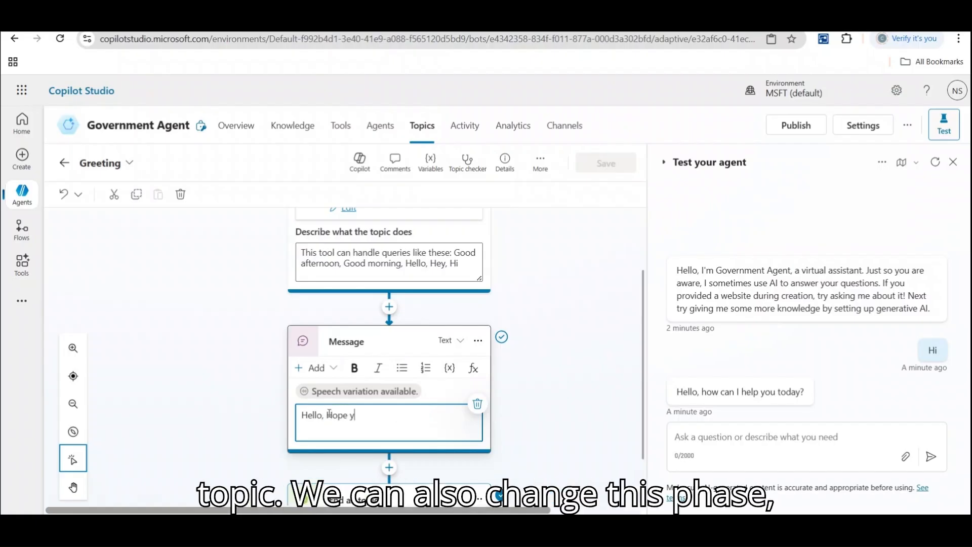
type("pe you are doing good,")
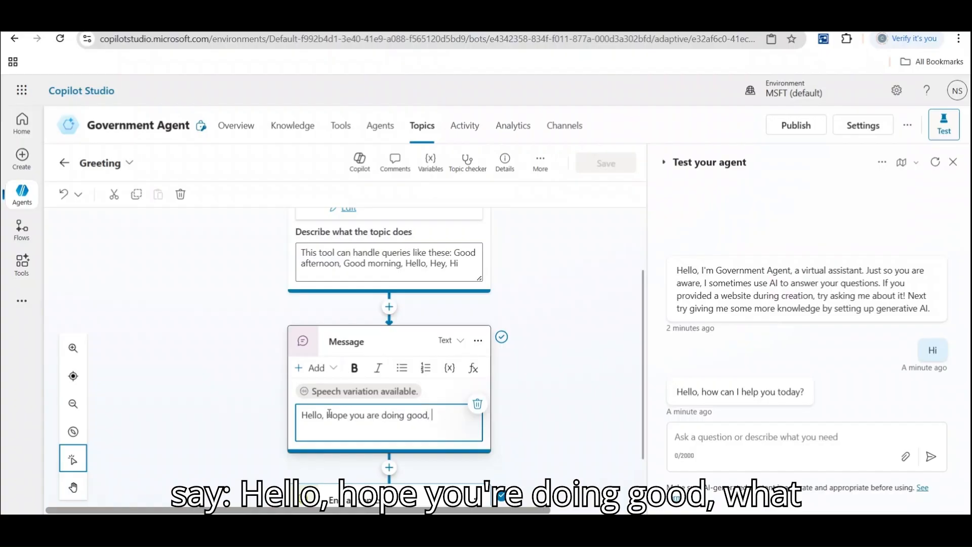
type(" what can i do for you today.")
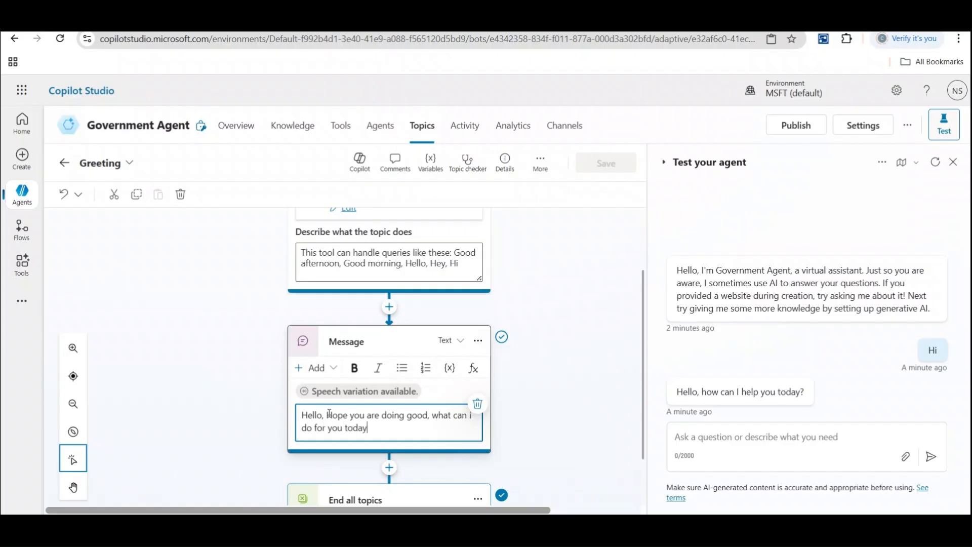
left_click(591, 242)
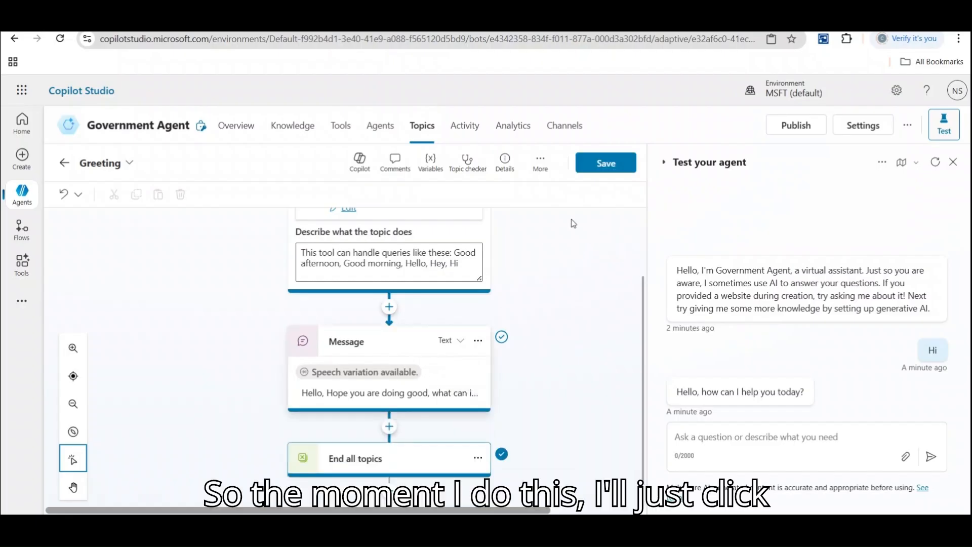
Save the Greeting topic and send 'Hello' in the test chat to see the new reply.
left_click(615, 166)
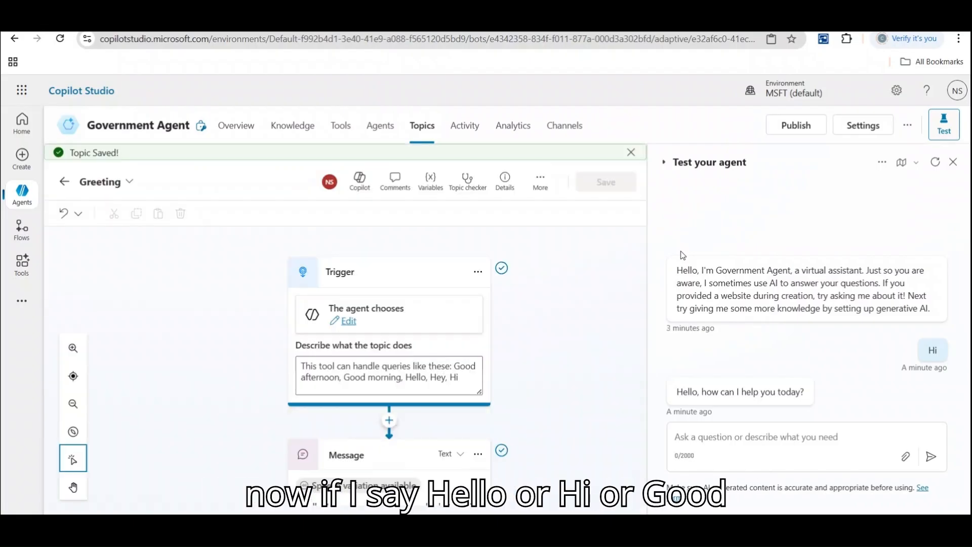
left_click(702, 449)
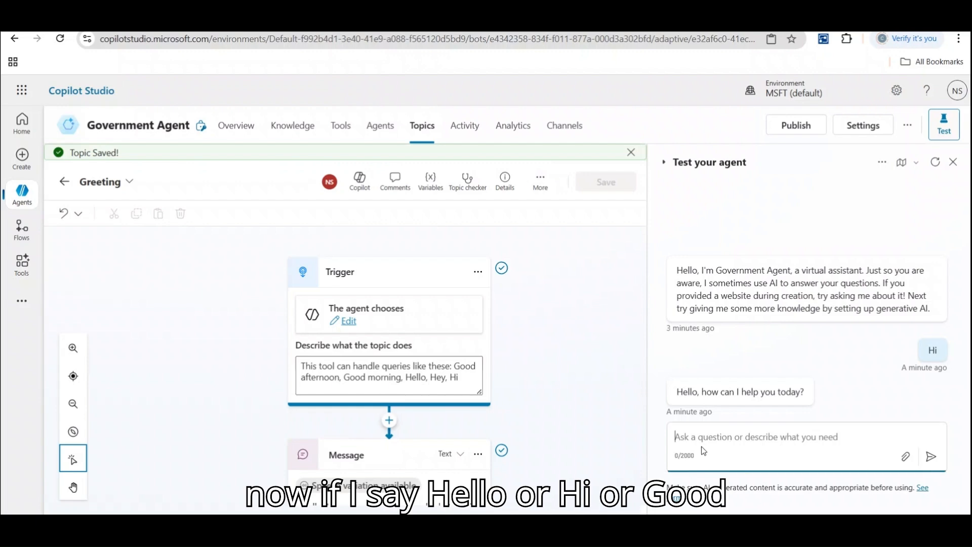
type("Hello")
key("Return")
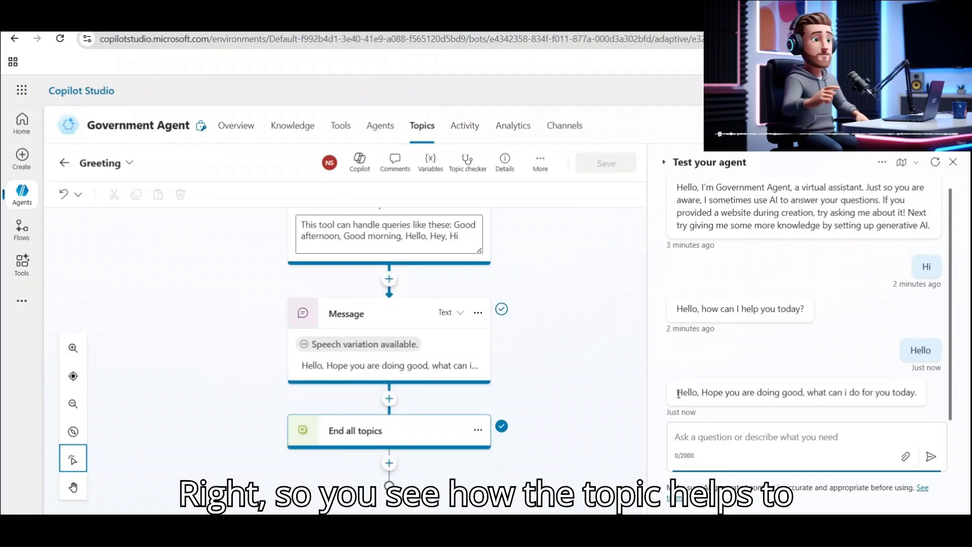
left_click_drag(677, 393, 937, 399)
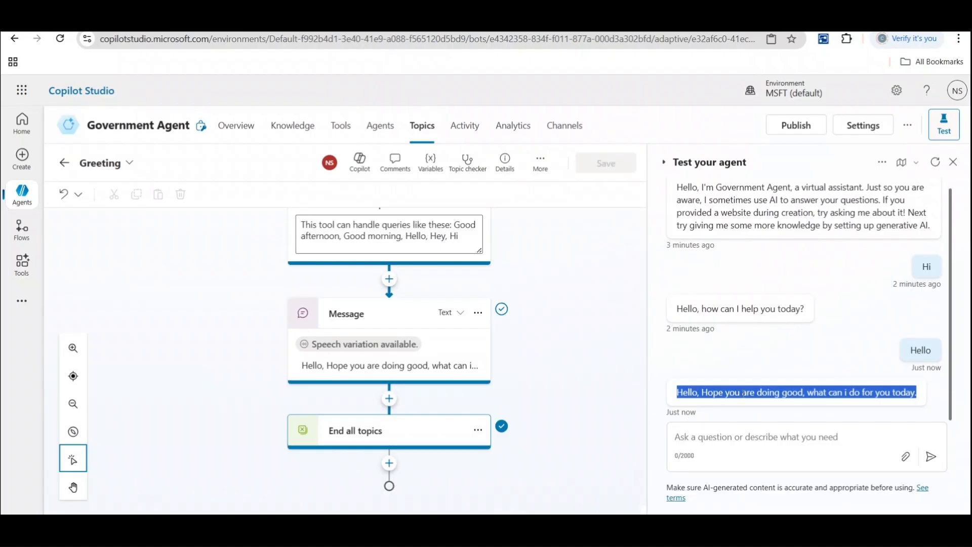
left_click_drag(677, 189, 943, 240)
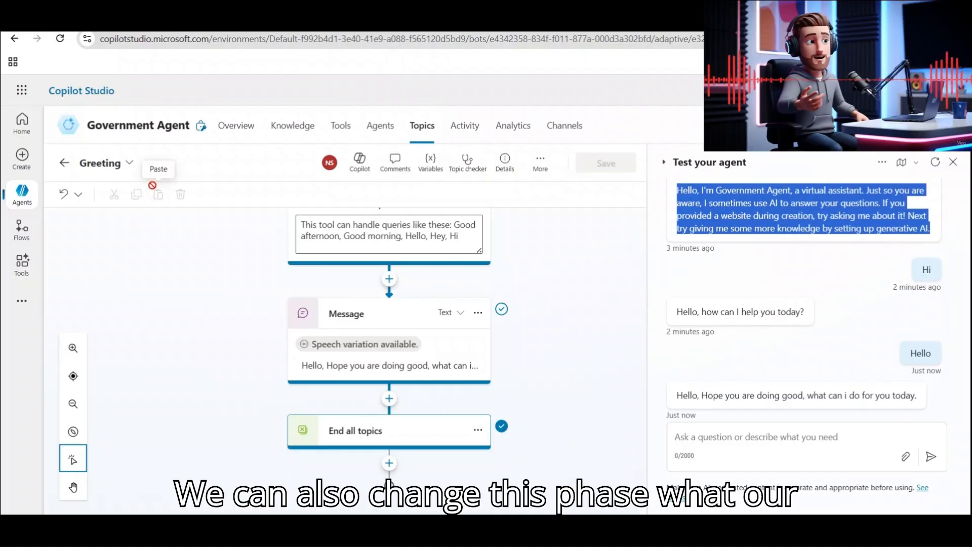
Switch to the Conversation Start topic, read its Bot.Name welcome message, then return.
left_click(129, 164)
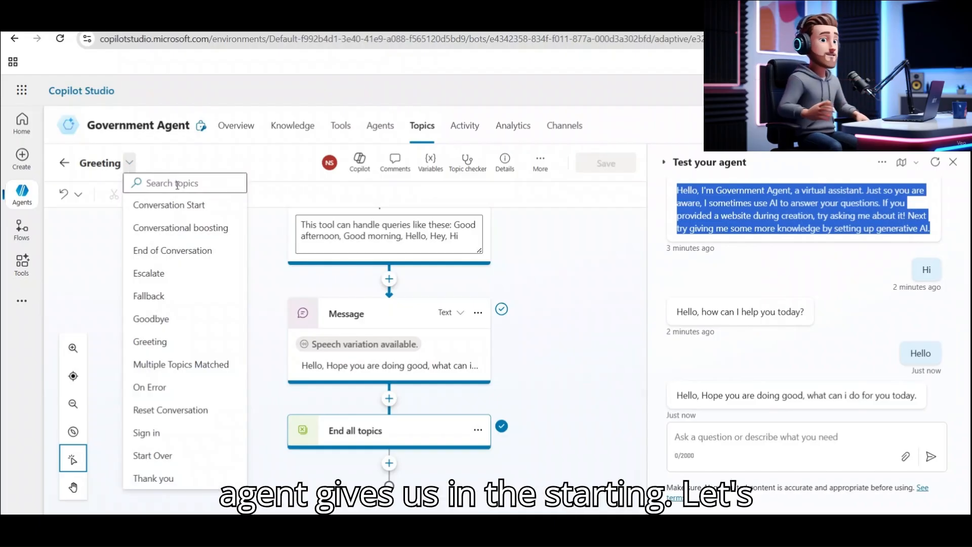
left_click(181, 214)
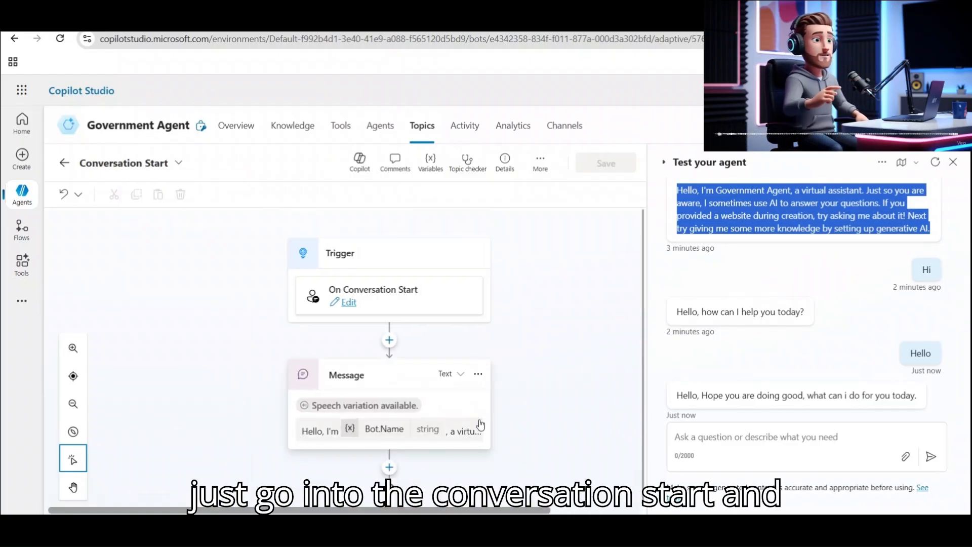
left_click(451, 433)
left_click_drag(640, 338, 641, 387)
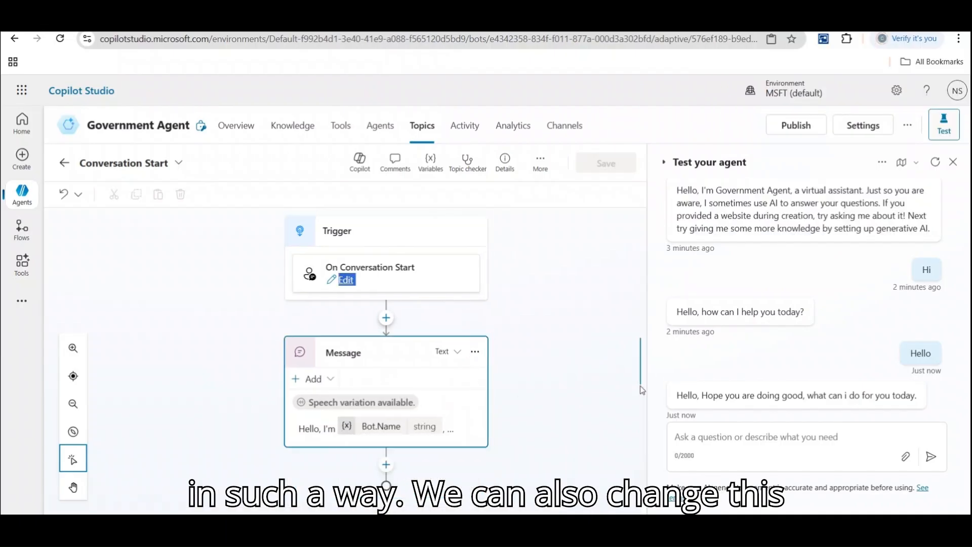
left_click(450, 428)
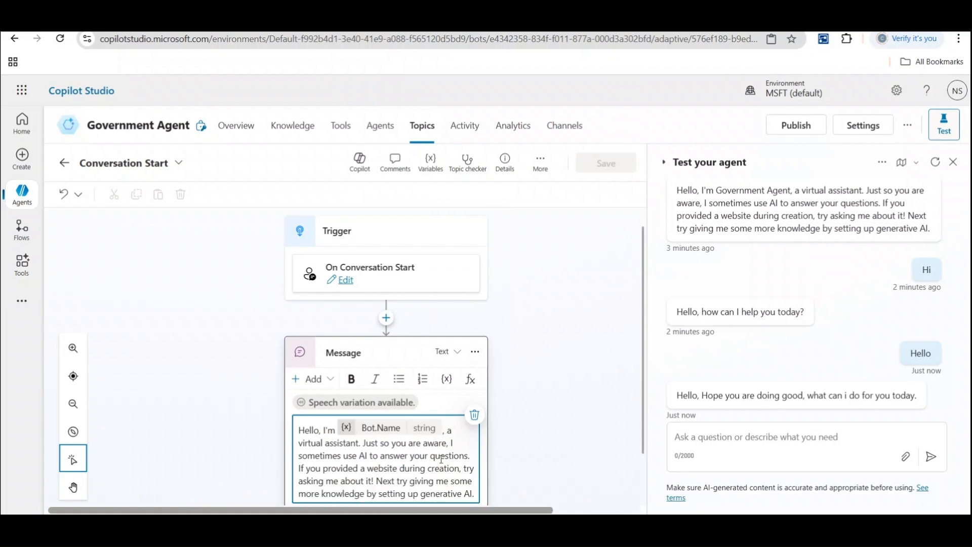
left_click(64, 163)
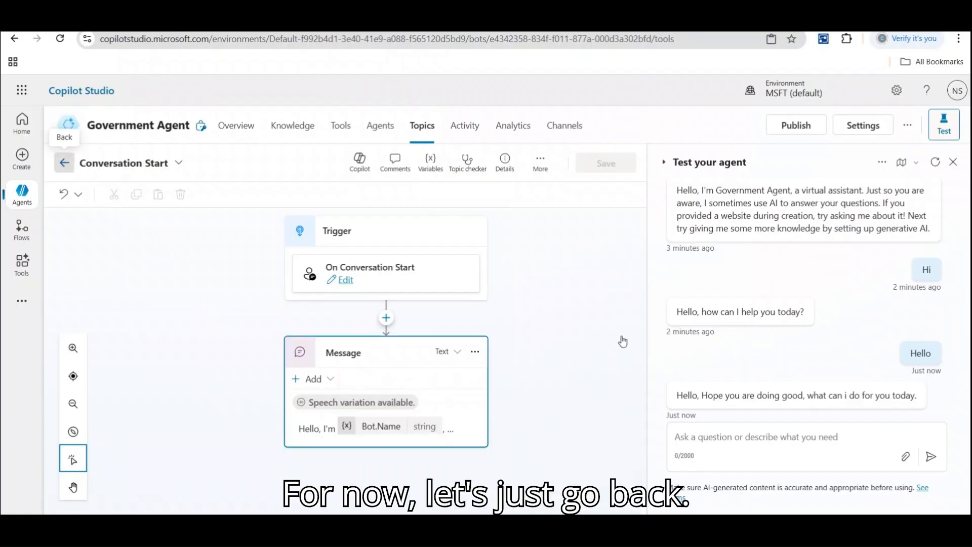
Send 'holla' and then 'i need some help' to the test agent.
left_click(716, 440)
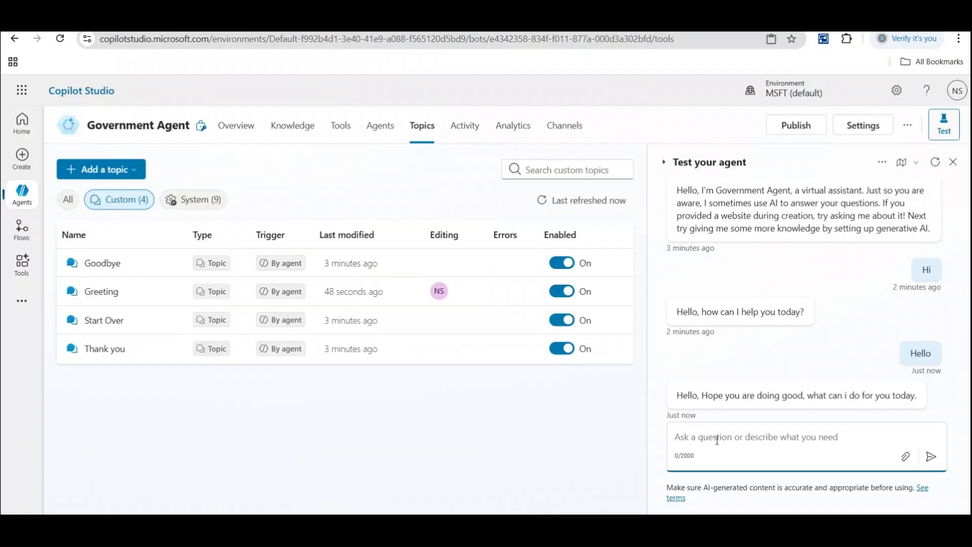
type("h")
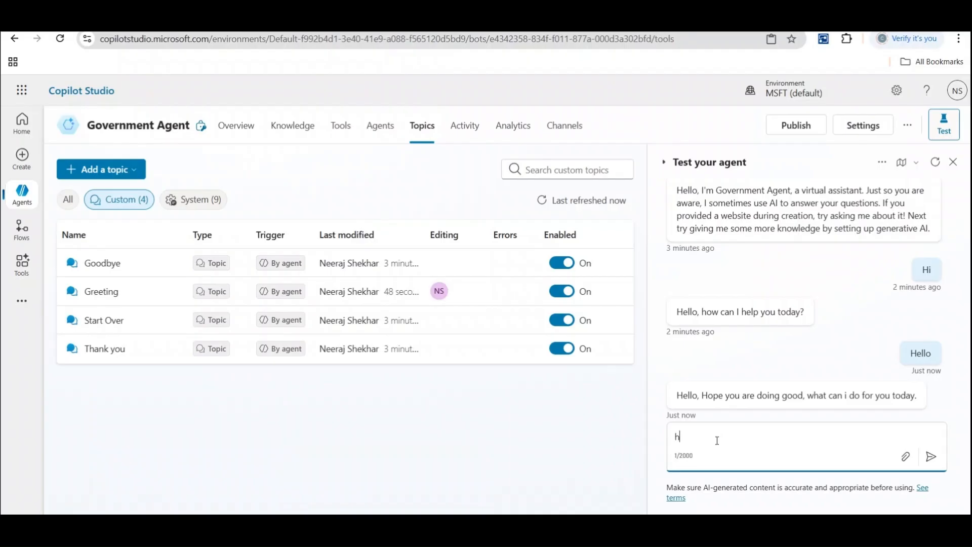
type("olla")
key("Return")
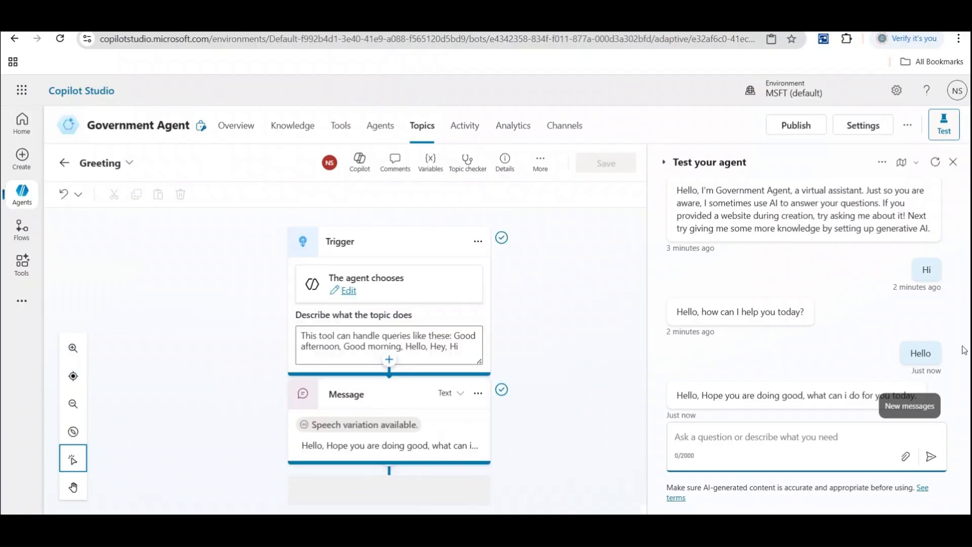
scroll(954, 375, "down", 2)
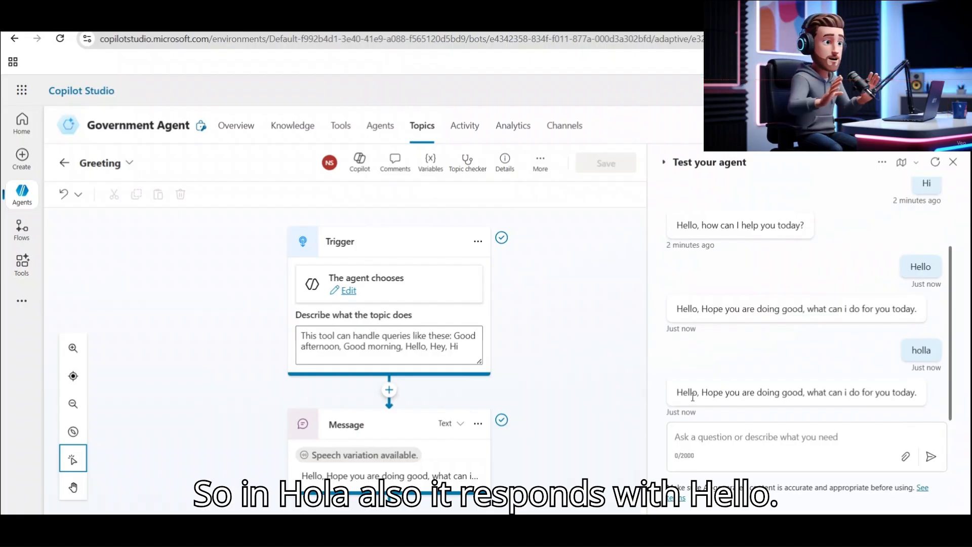
left_click(744, 432)
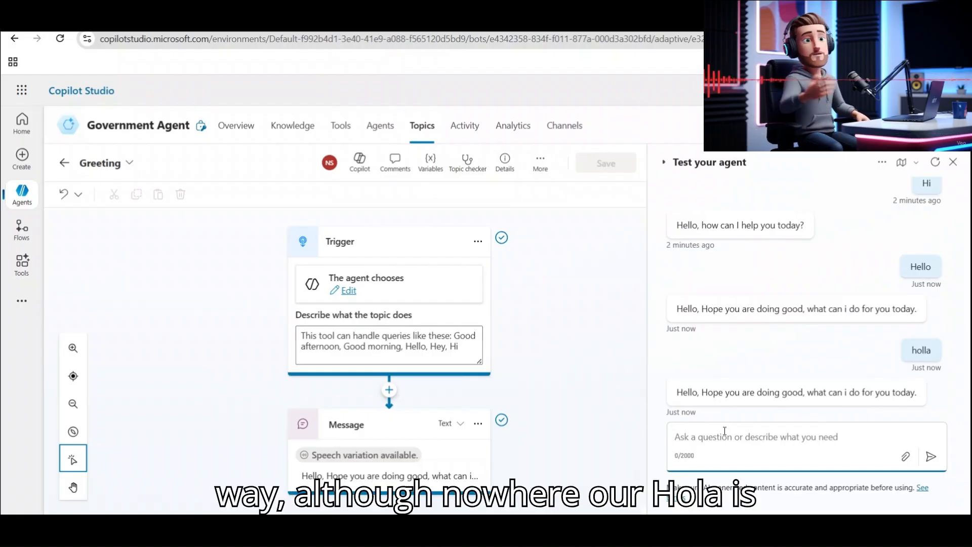
type("i need some")
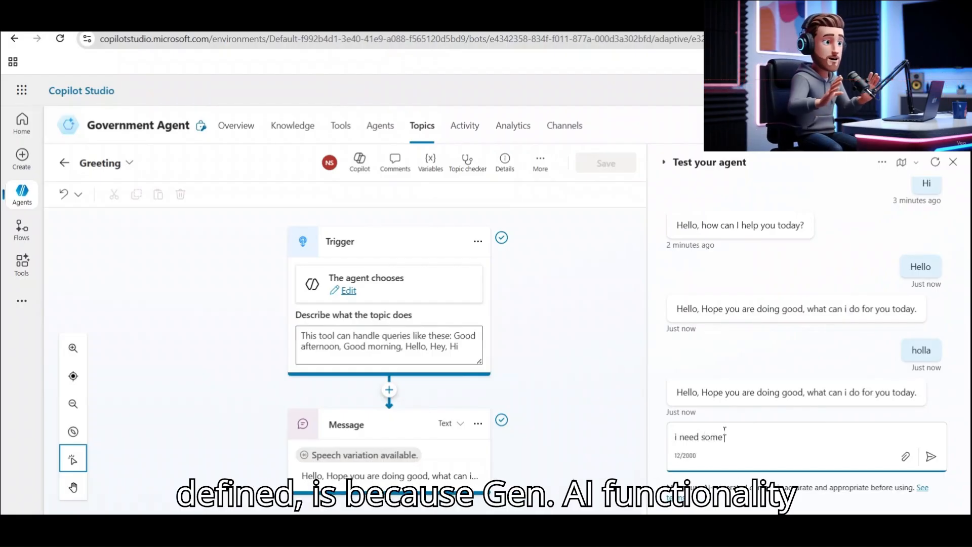
type("thelp")
key("Return")
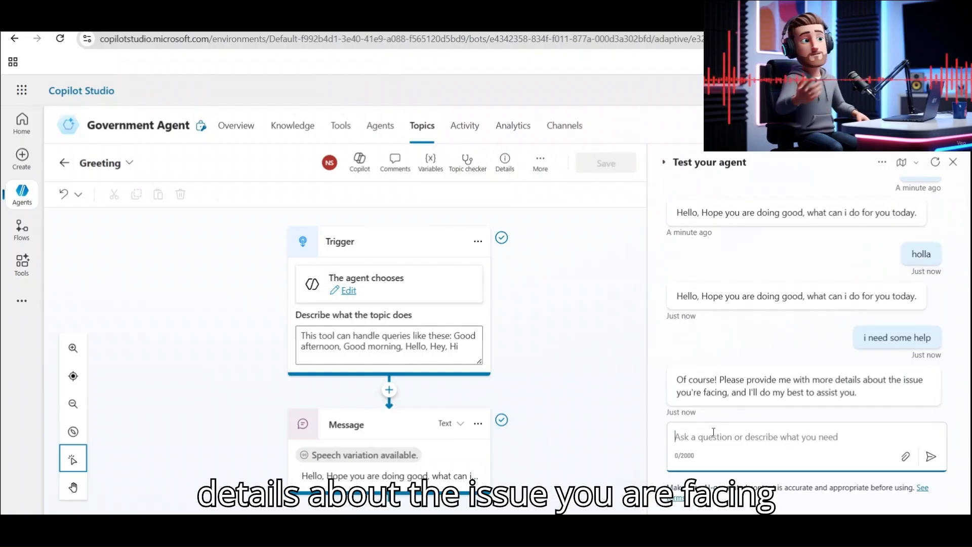
Ask the test agent 'I need some information about the passport creation'.
type("I ned")
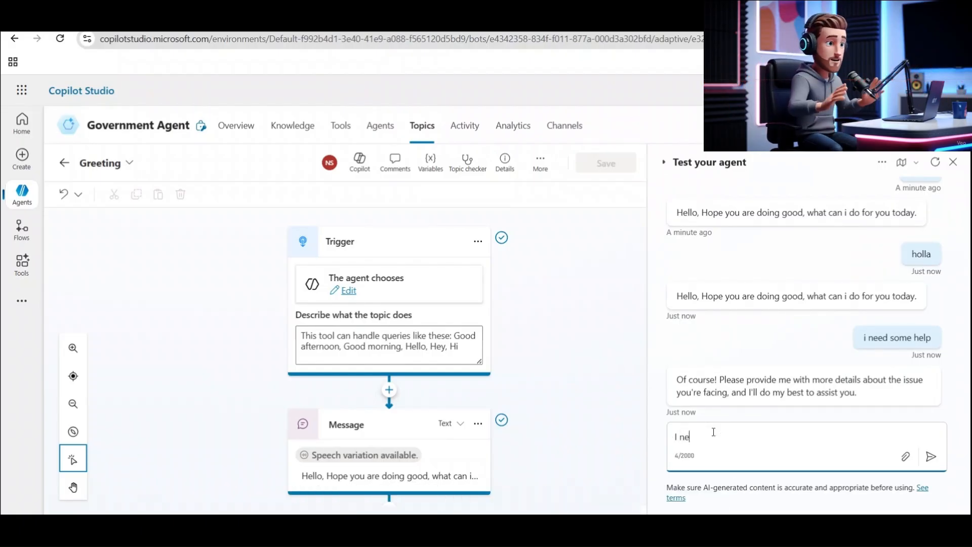
key("BackSpace")
type("ed some info")
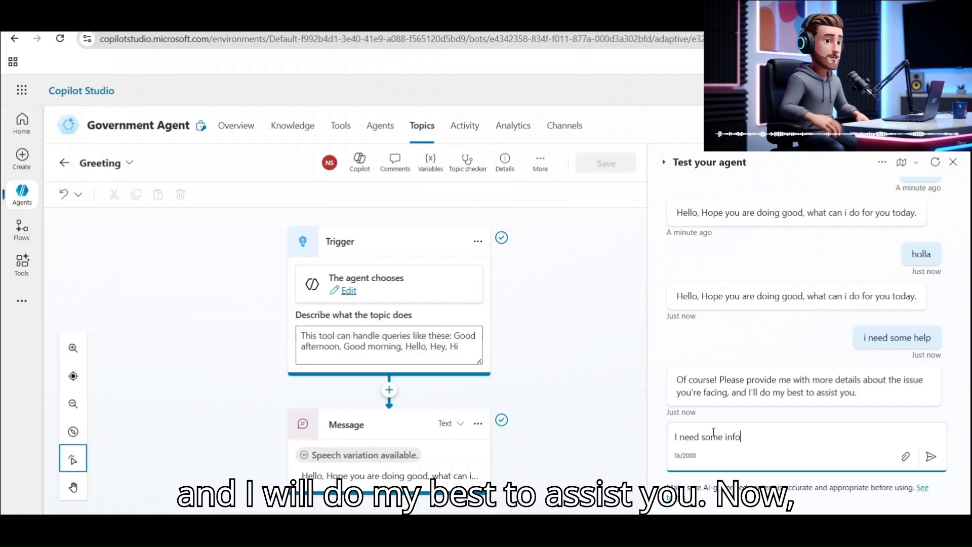
type("rmation abou")
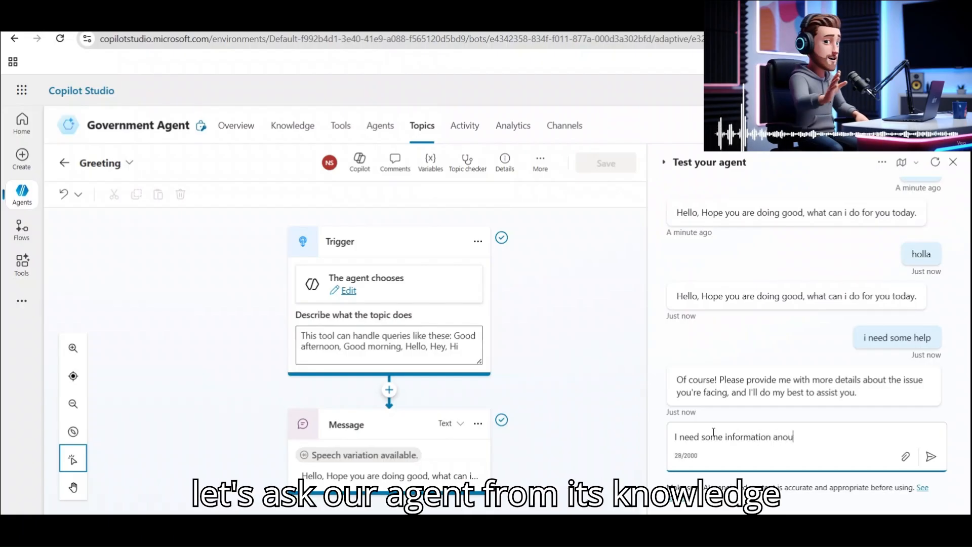
key("BackSpace")
key("BackSpace")
type("out th")
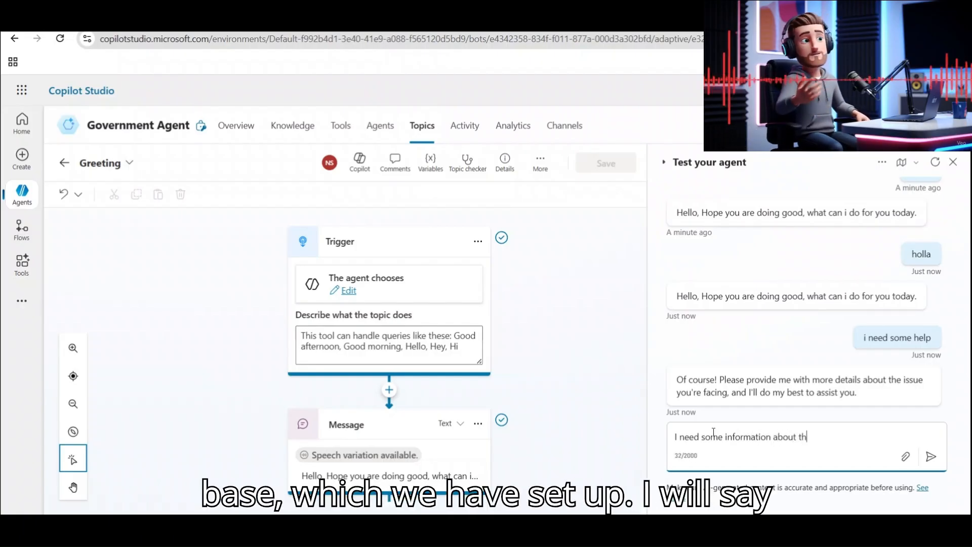
type("e passport c")
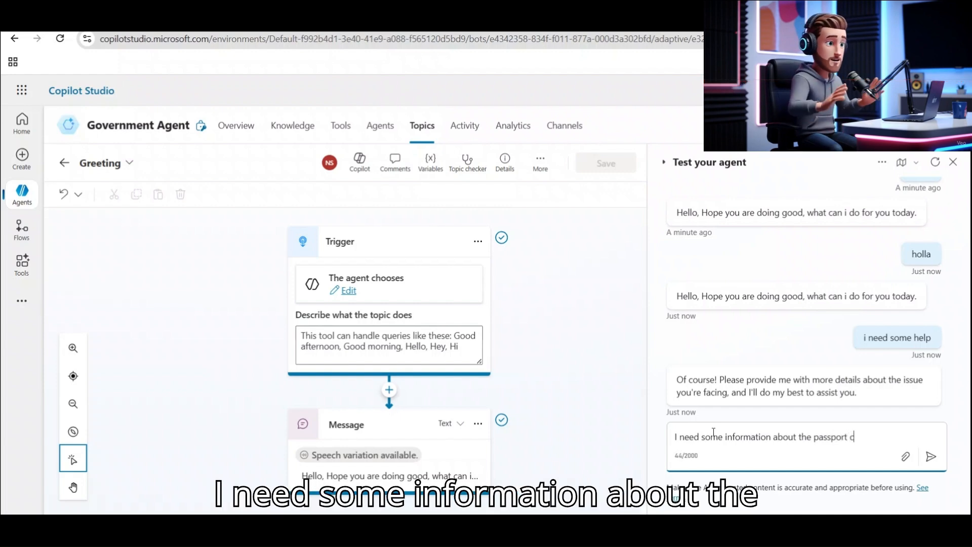
type("reation")
key("Return")
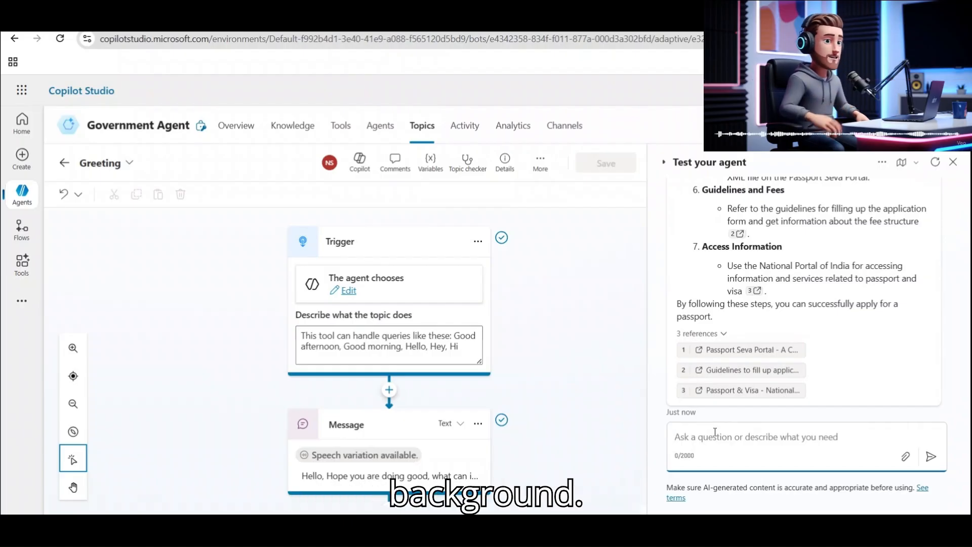
Scroll through and highlight parts of the seven-step passport answer and its references.
left_click(951, 398)
left_click_drag(951, 398, 954, 313)
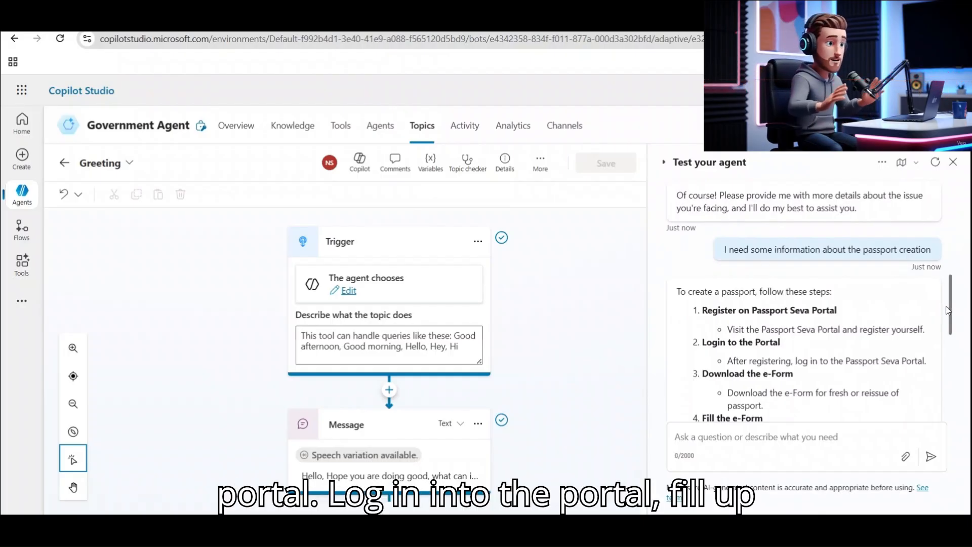
scroll(950, 306, "down", 1)
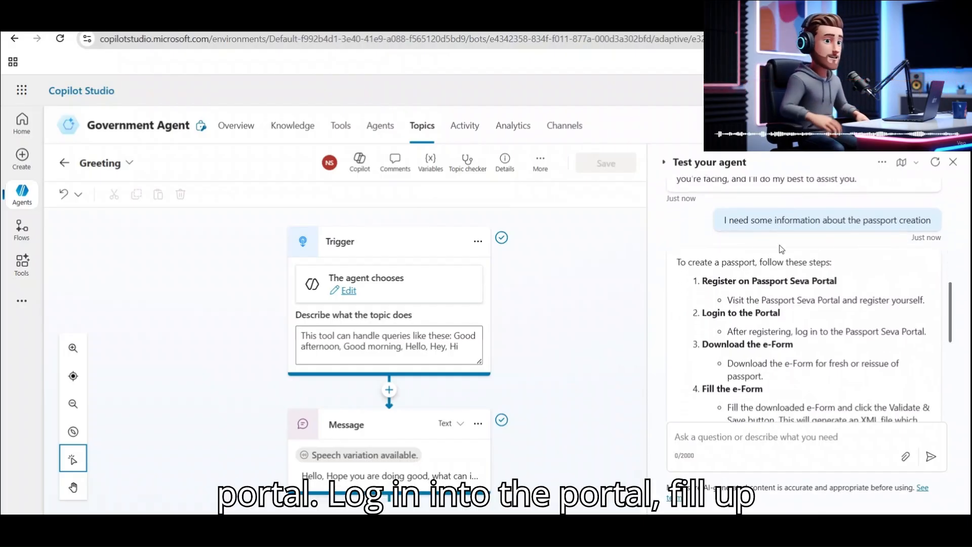
left_click_drag(726, 223, 939, 223)
left_click(680, 262)
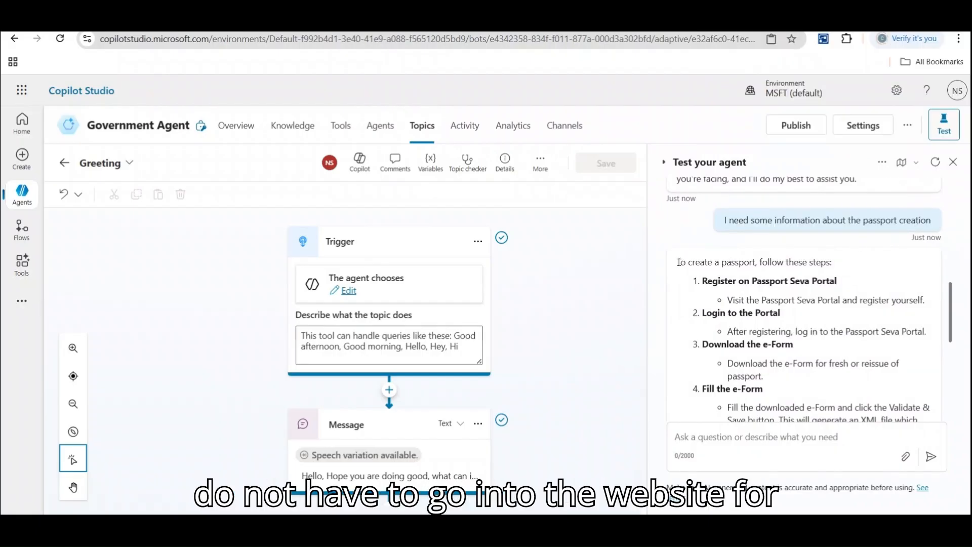
left_click_drag(680, 262, 780, 356)
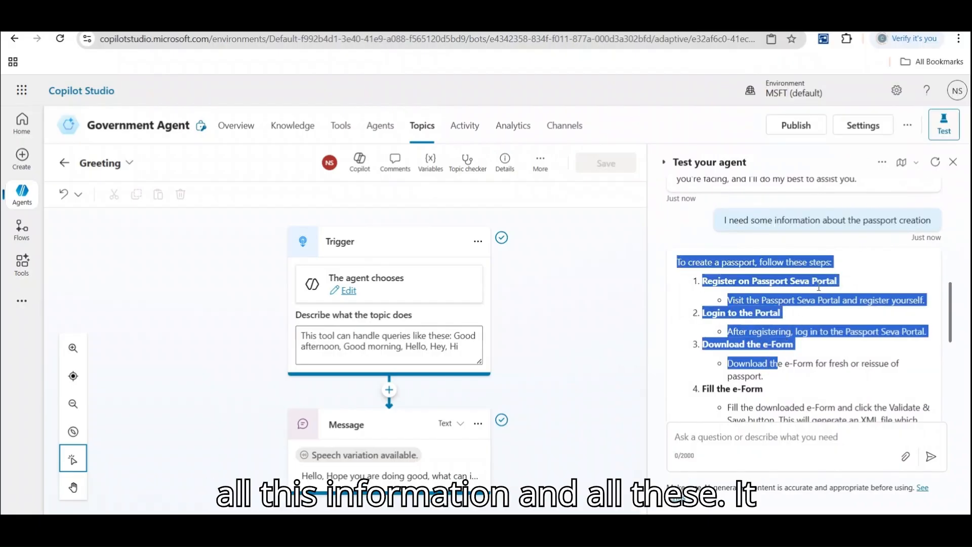
left_click(868, 282)
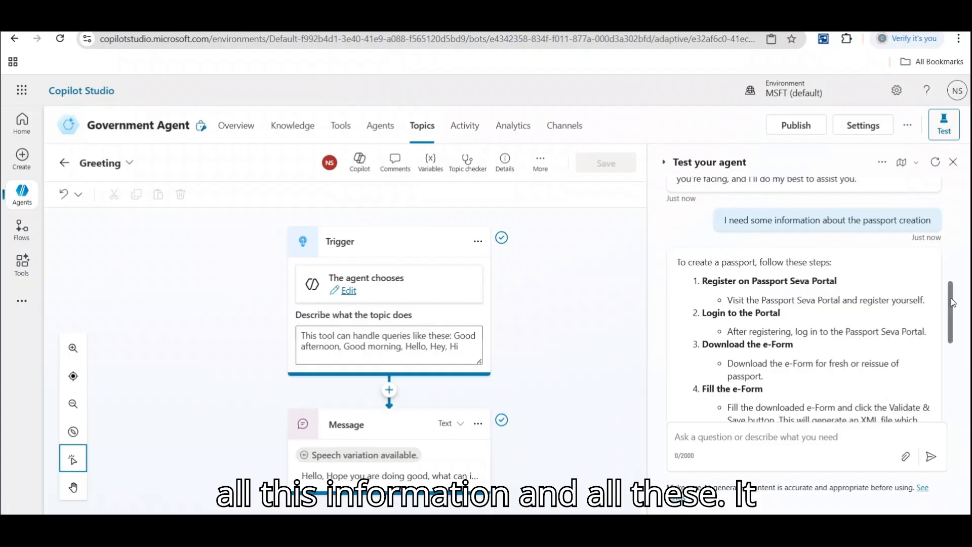
left_click_drag(951, 304, 948, 393)
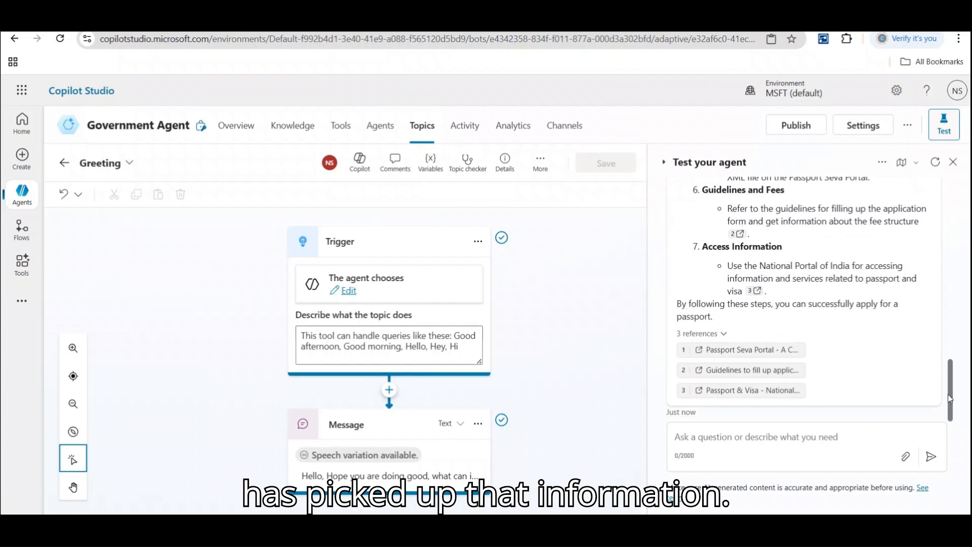
Open the cited Passport Seva Portal and filling-guidelines references from the agent's answer.
left_click(741, 350)
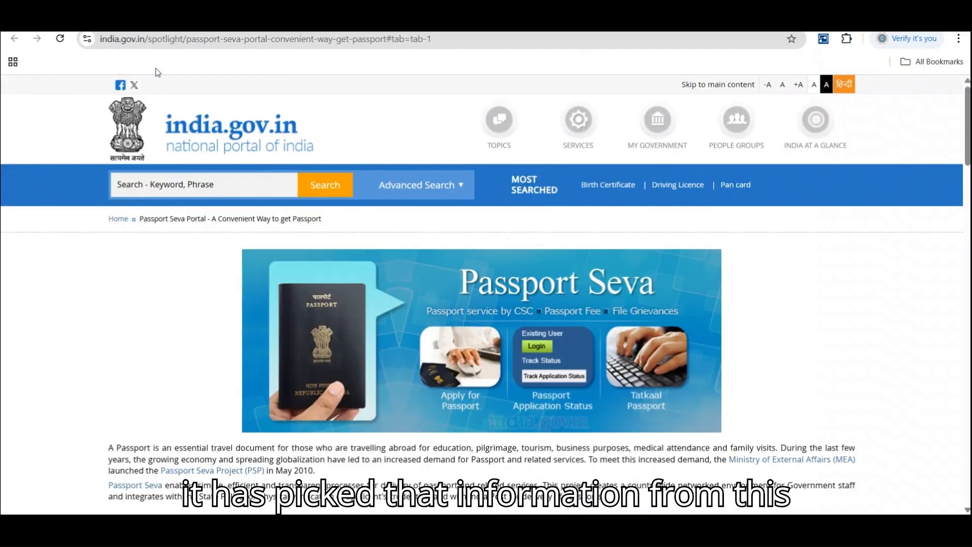
left_click(459, 40)
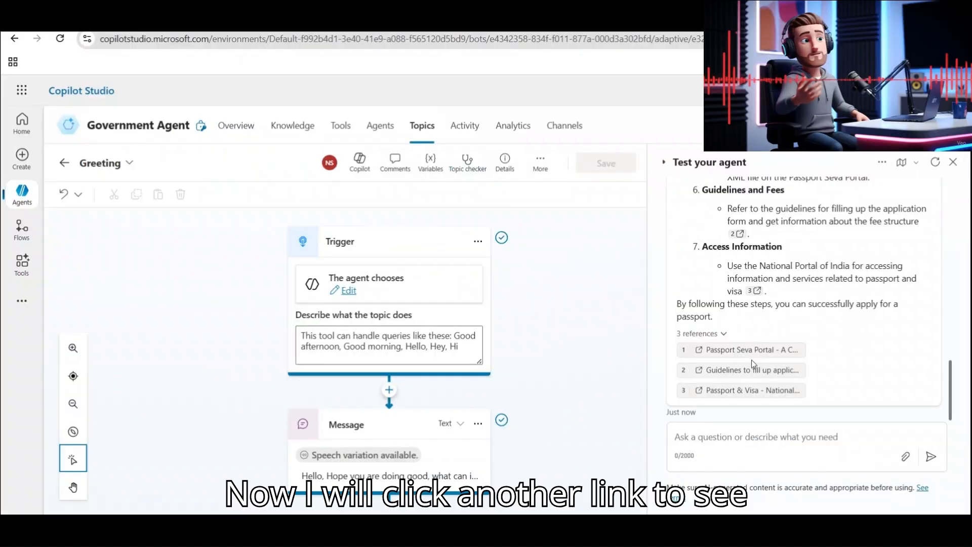
left_click(752, 370)
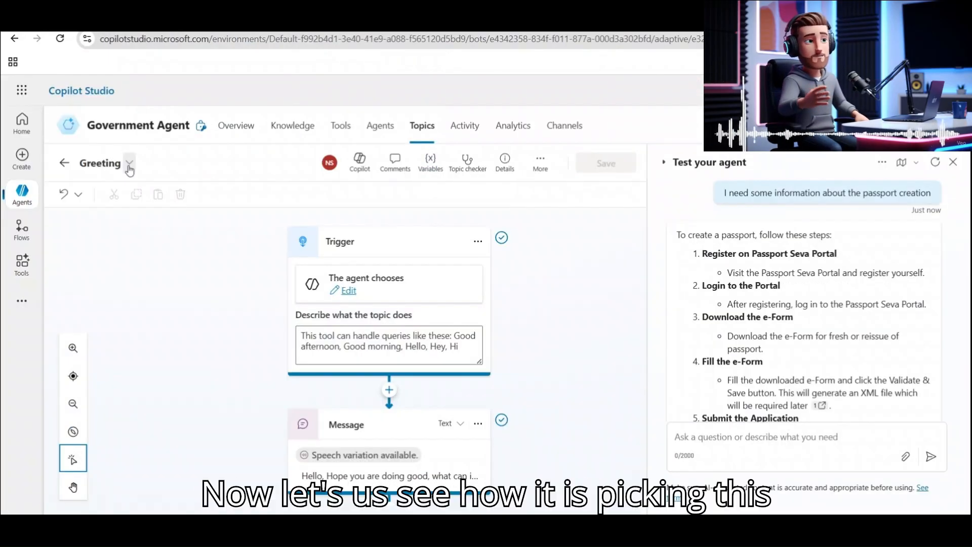
Open the Conversational boosting topic and inspect its generative answers data source settings.
left_click(129, 163)
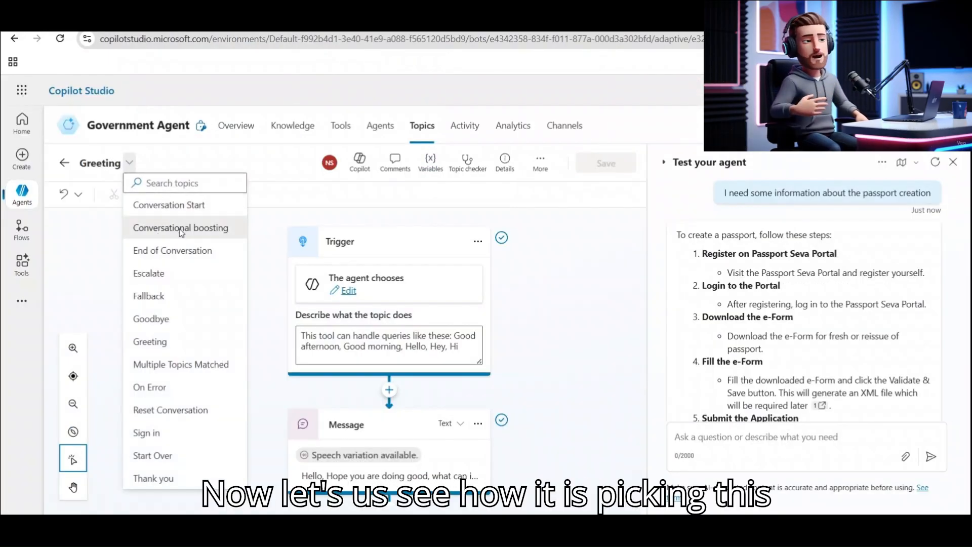
left_click(181, 233)
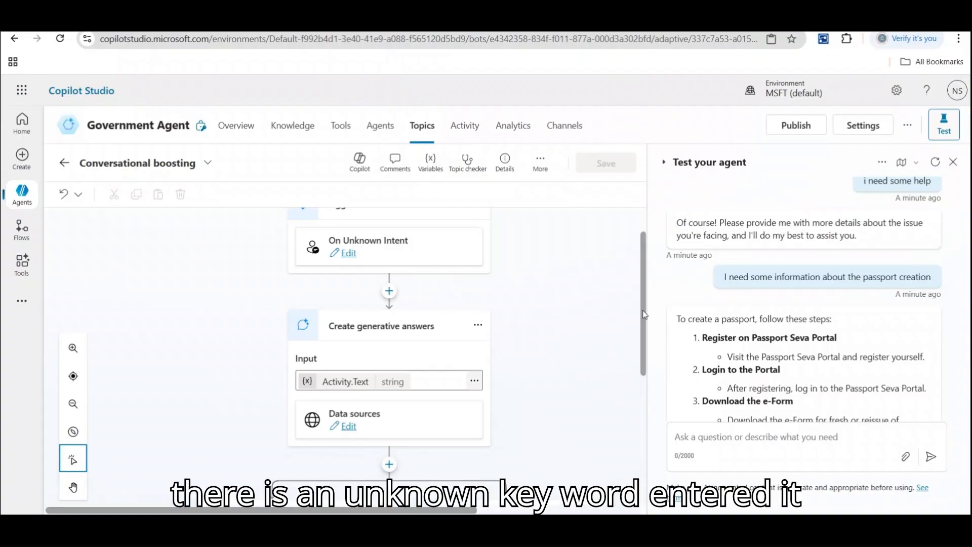
left_click_drag(644, 315, 643, 345)
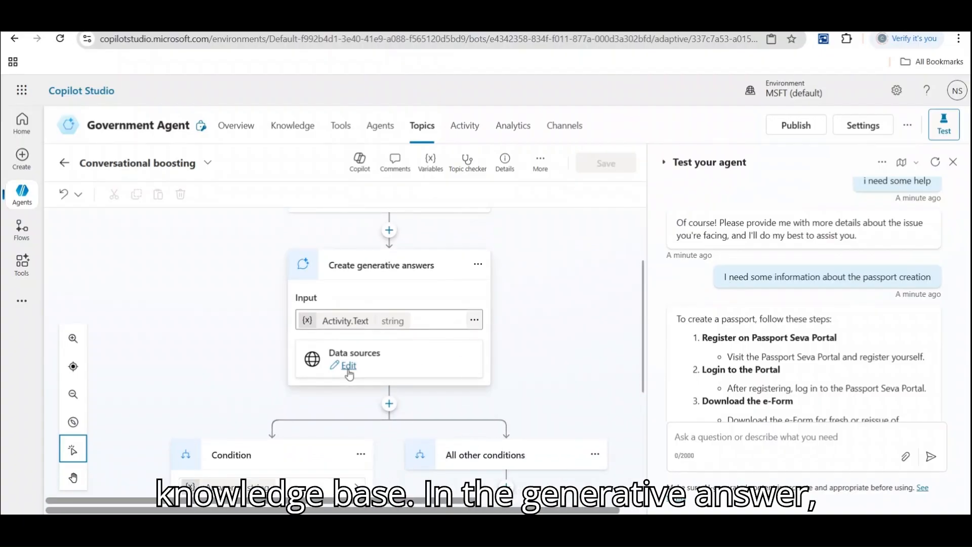
left_click(348, 368)
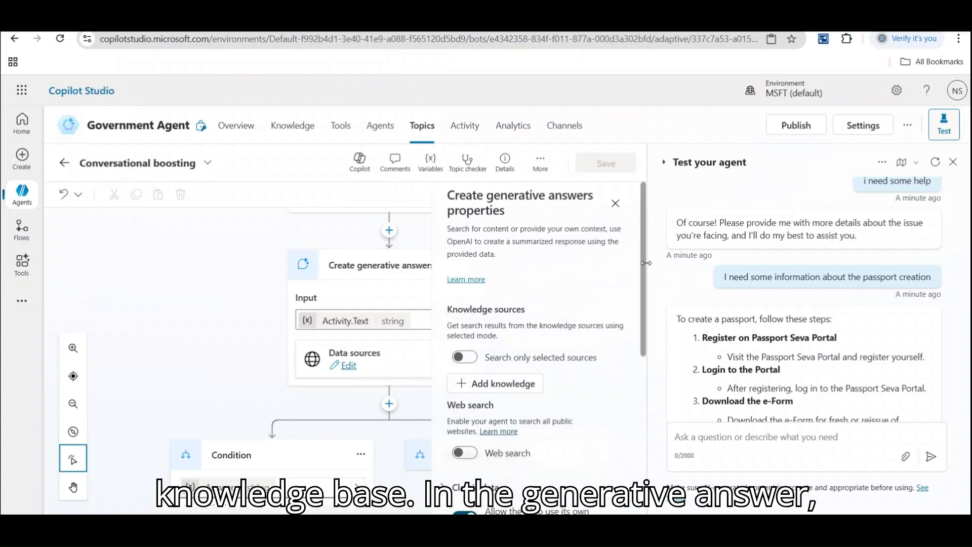
scroll(642, 287, "down", 2)
left_click_drag(642, 286, 645, 330)
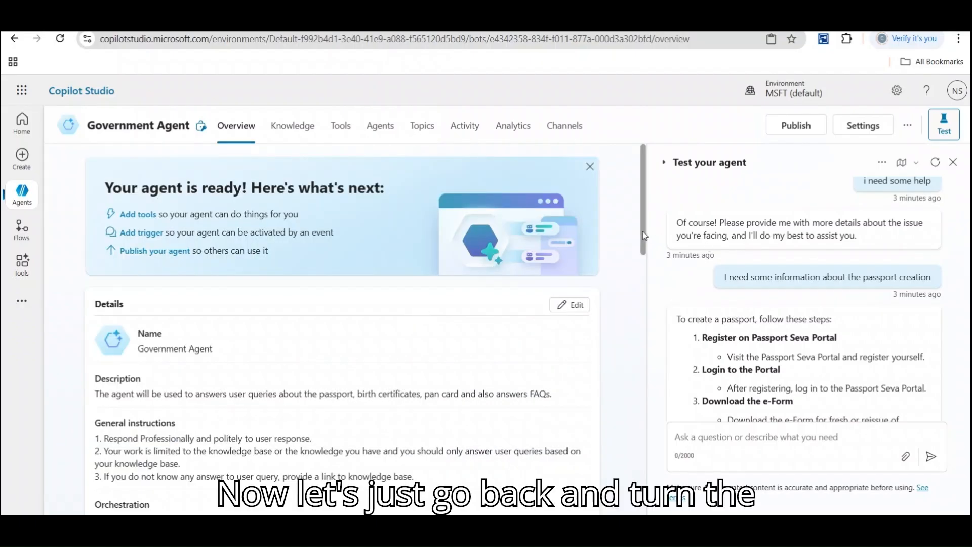
Turn off generative AI orchestration and send 'Holla' in the refreshed test chat.
left_click_drag(644, 239, 636, 329)
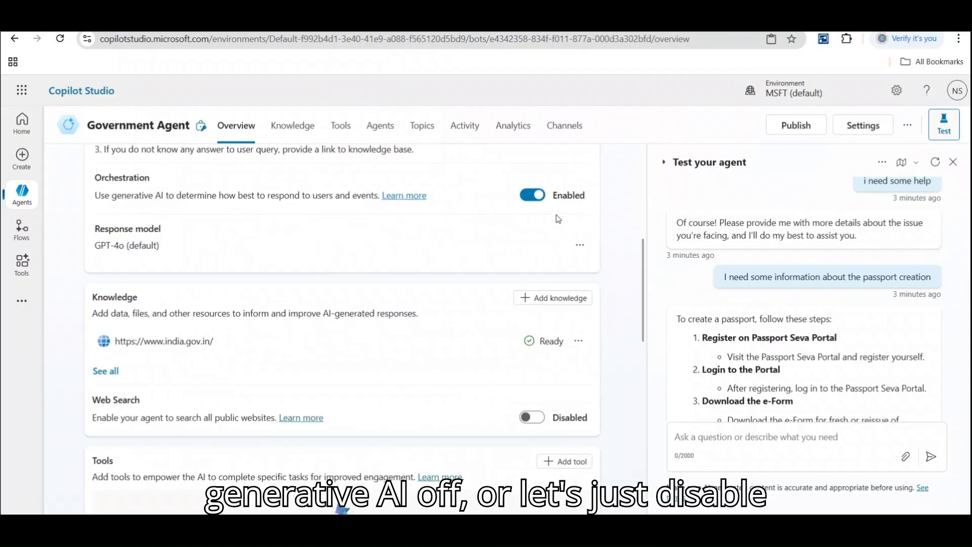
left_click(539, 198)
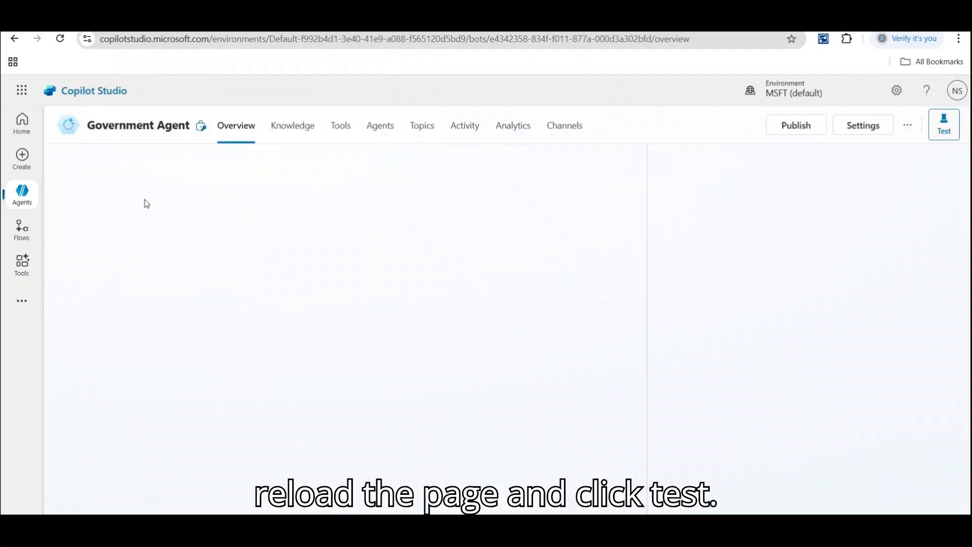
left_click(730, 438)
type("Hol")
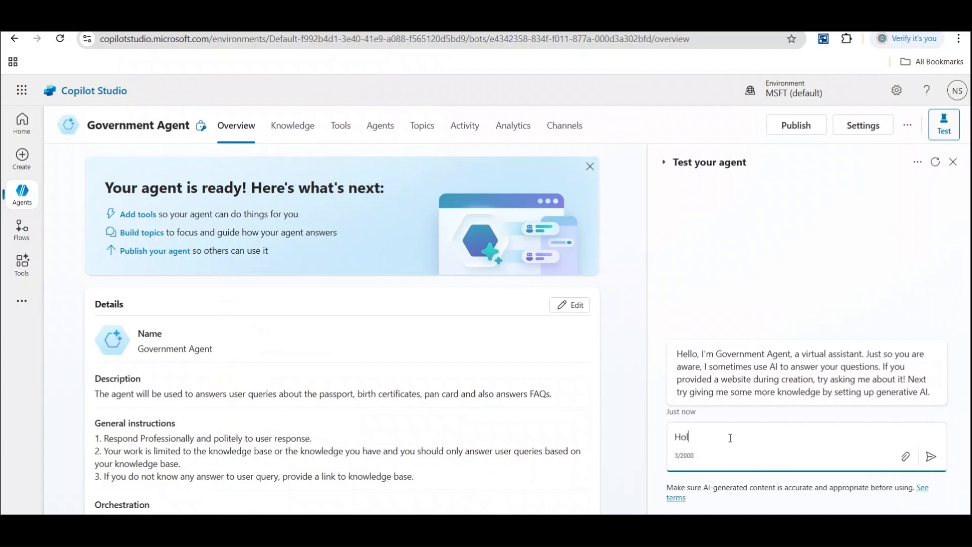
type("la")
key("Return")
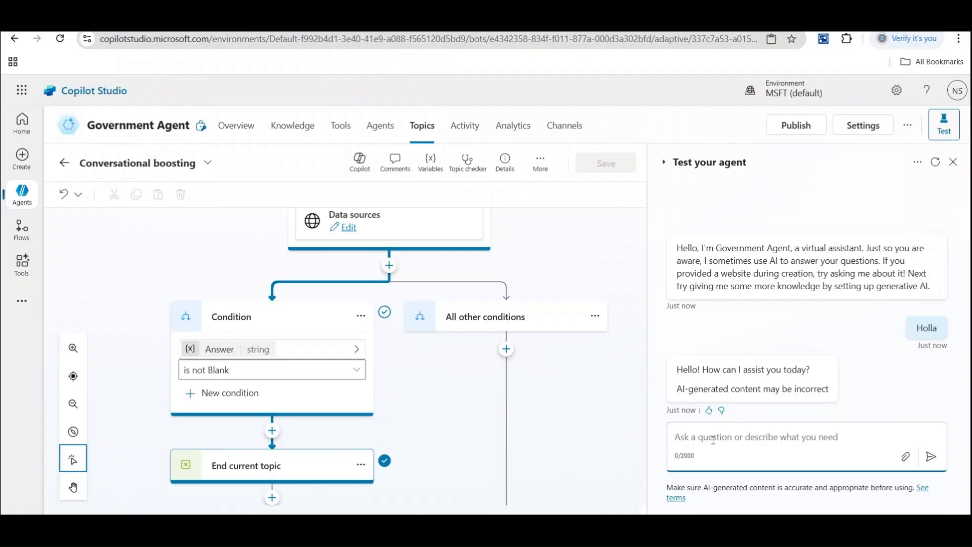
Ask 'I need help on passport', then 'In how many days will i get my passport in US'.
type("I n")
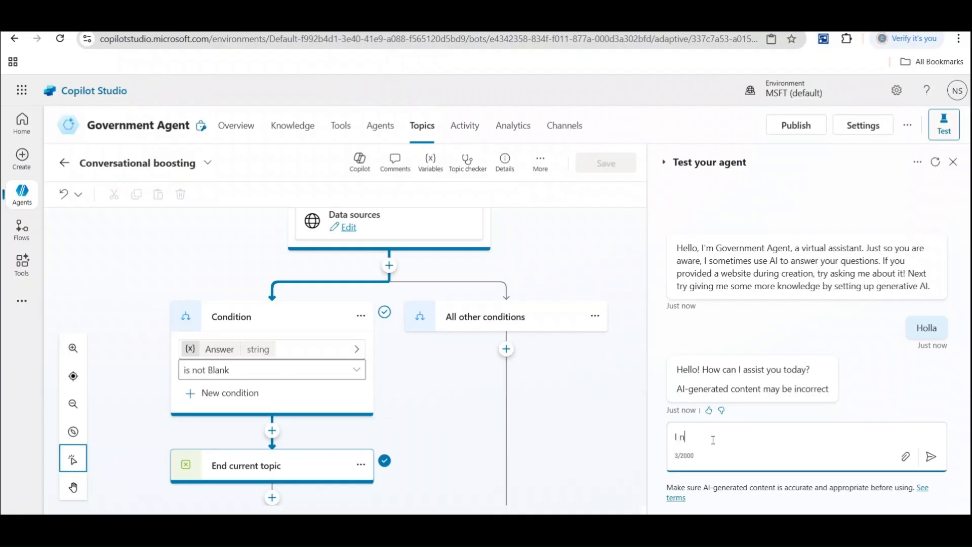
type("eed help on p")
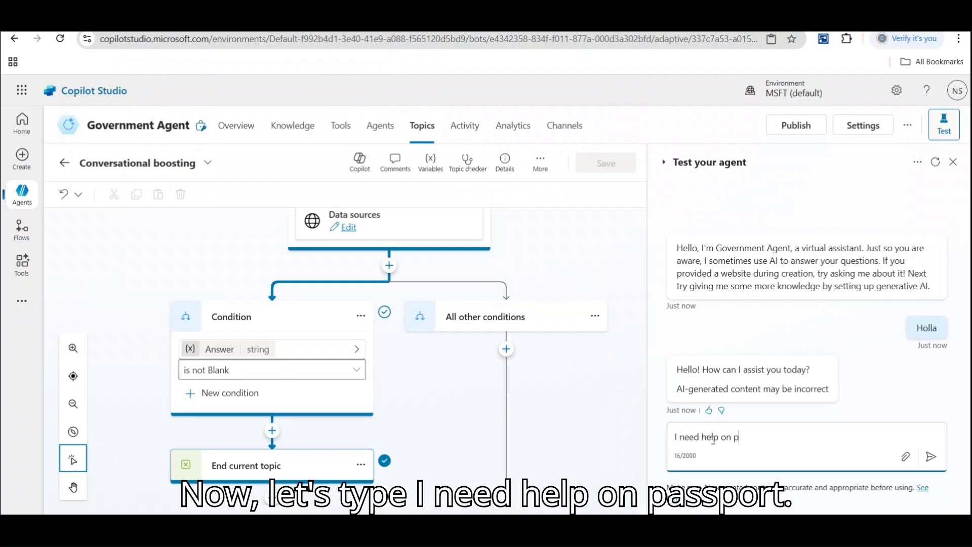
type("assport")
key("Return")
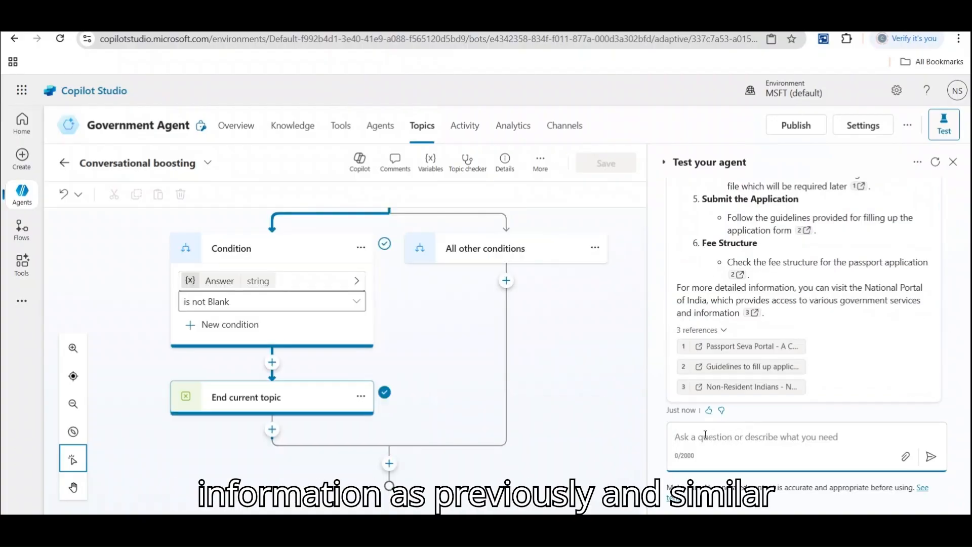
type("I need")
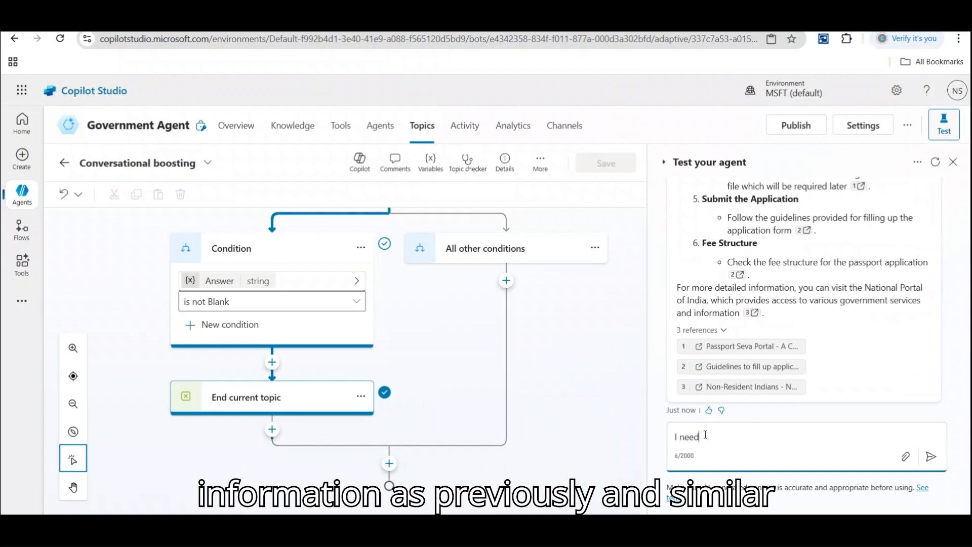
key("BackSpace")
key("BackSpace")
key("BackSpace")
key("BackSpace")
key("BackSpace")
type("n how many days wil")
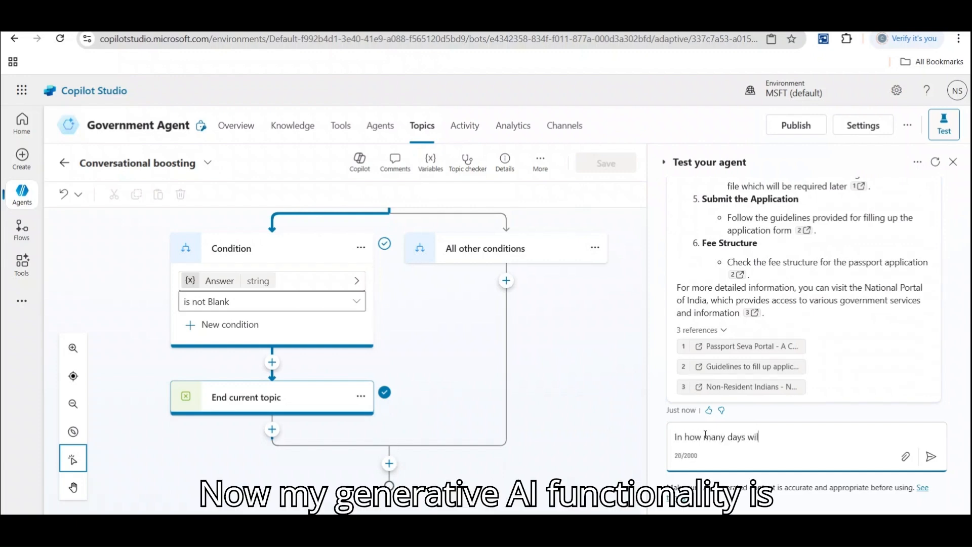
type("l i get mu")
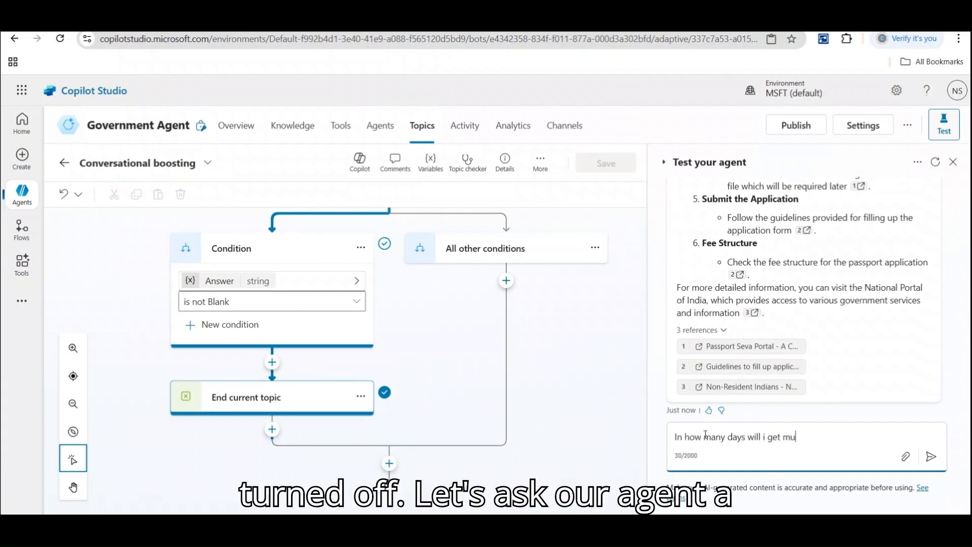
key("BackSpace")
type("y")
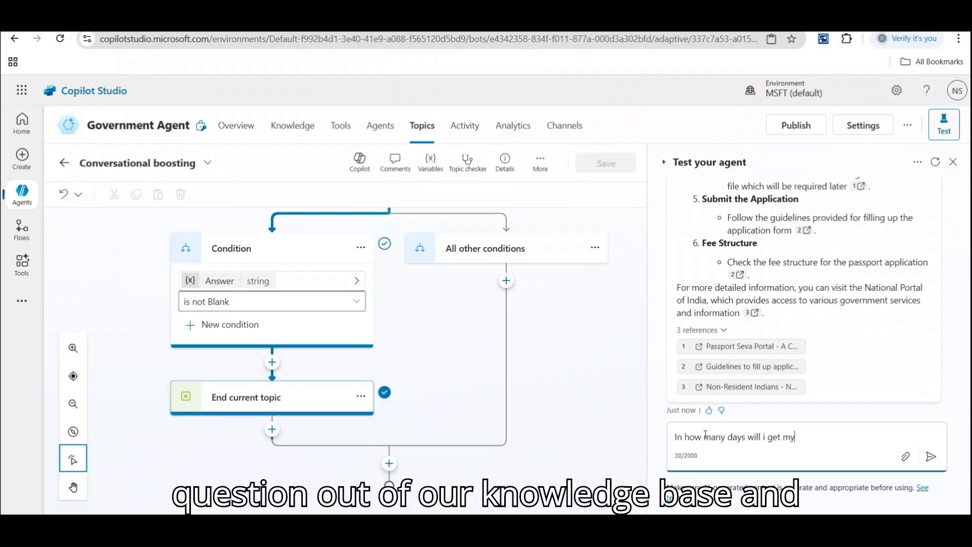
type(" passport in US")
key("Return")
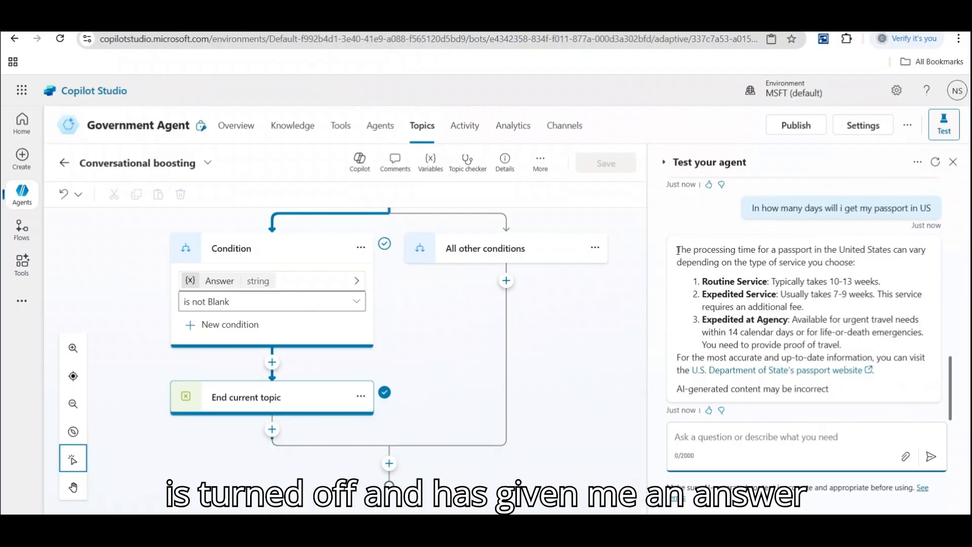
left_click_drag(677, 250, 965, 263)
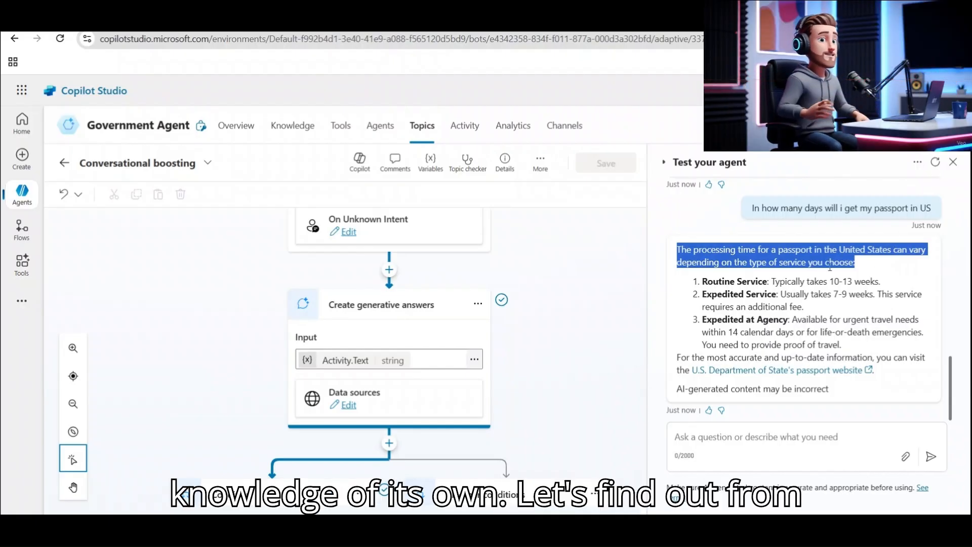
Disable the AI's own general knowledge and enable Search only selected sources.
scroll(646, 295, "up", 2)
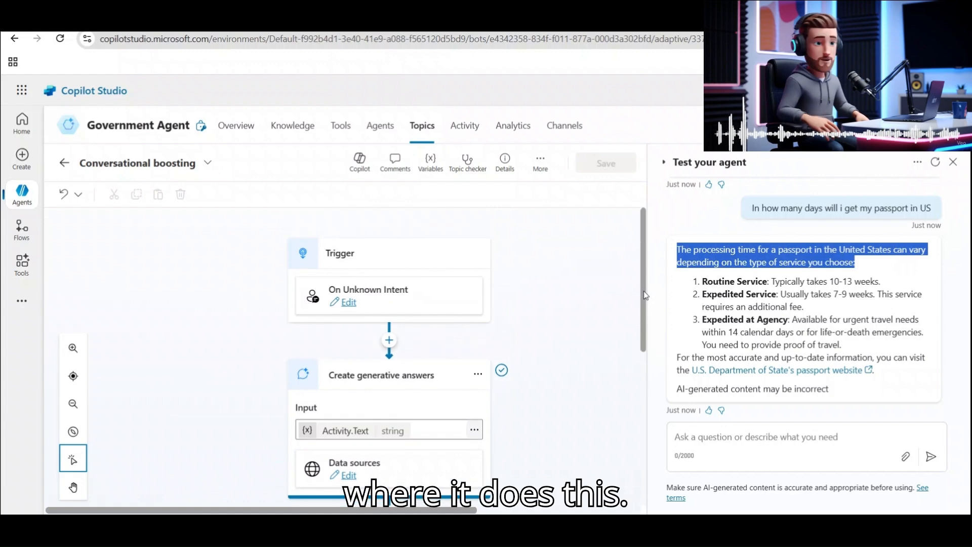
left_click(351, 478)
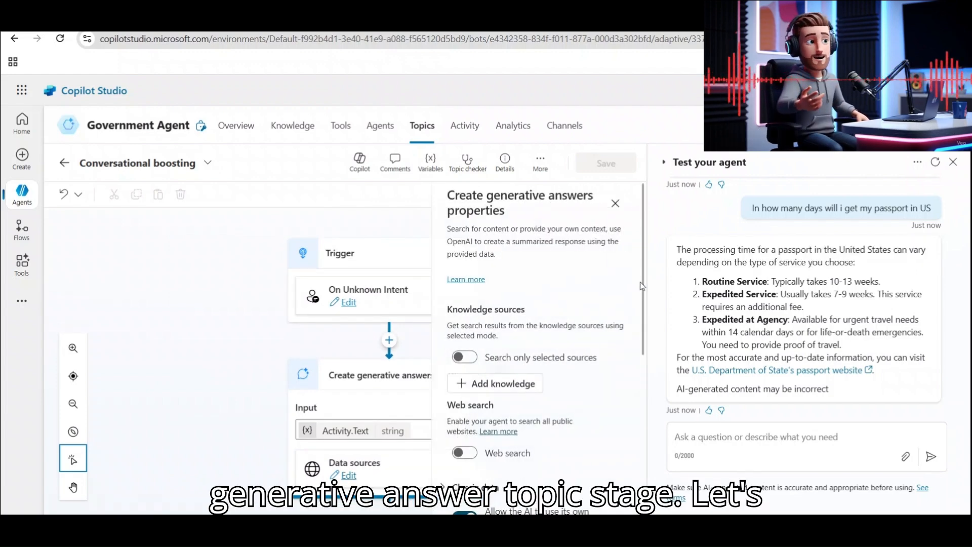
scroll(557, 329, "down", 3)
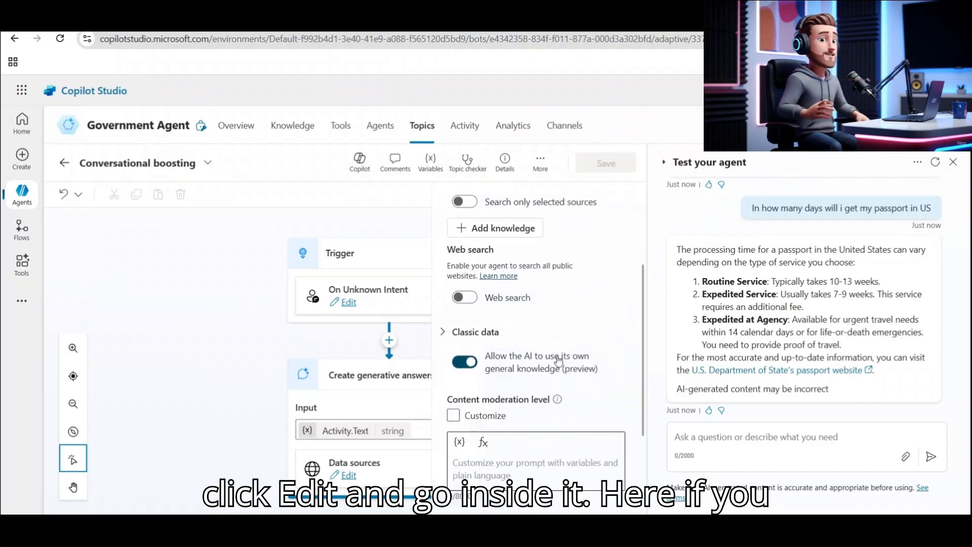
left_click(460, 365)
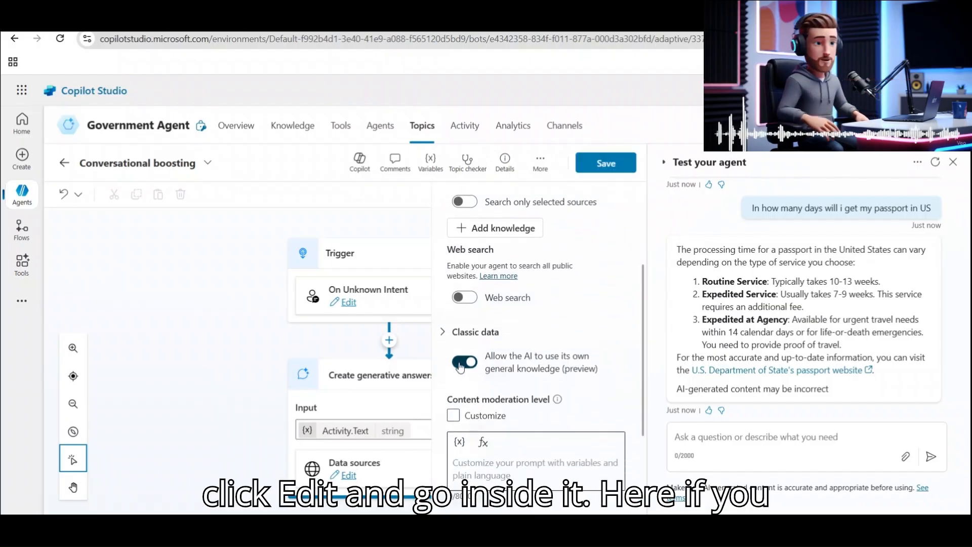
left_click(462, 363)
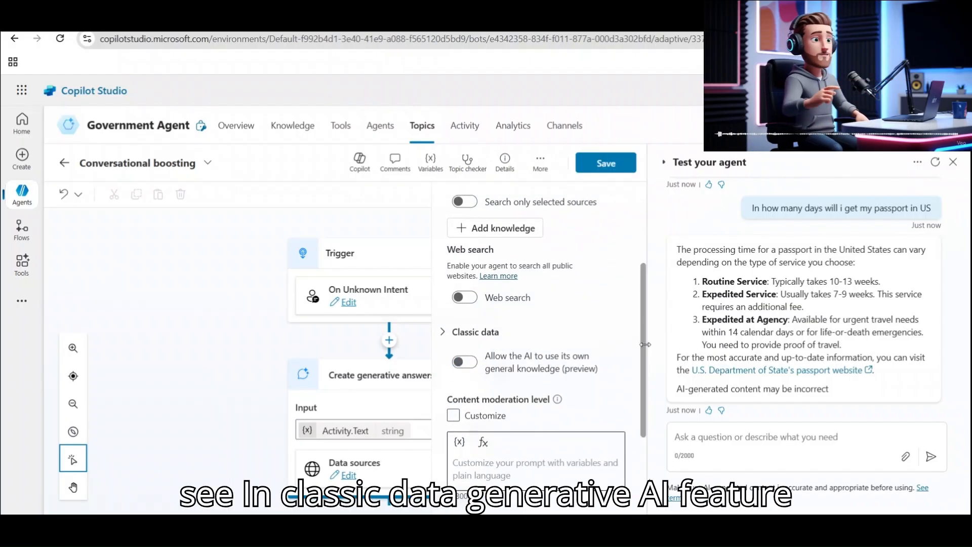
scroll(644, 344, "up", 2)
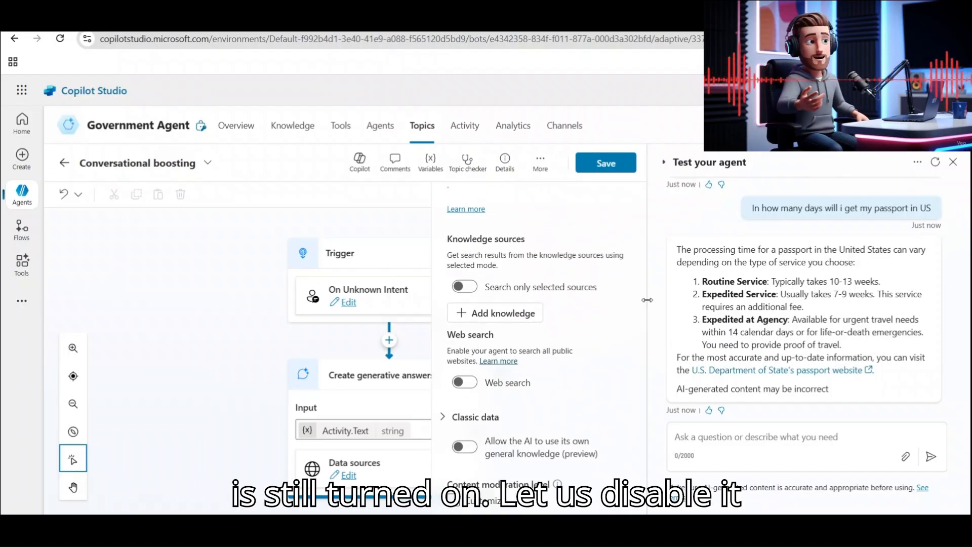
left_click(497, 314)
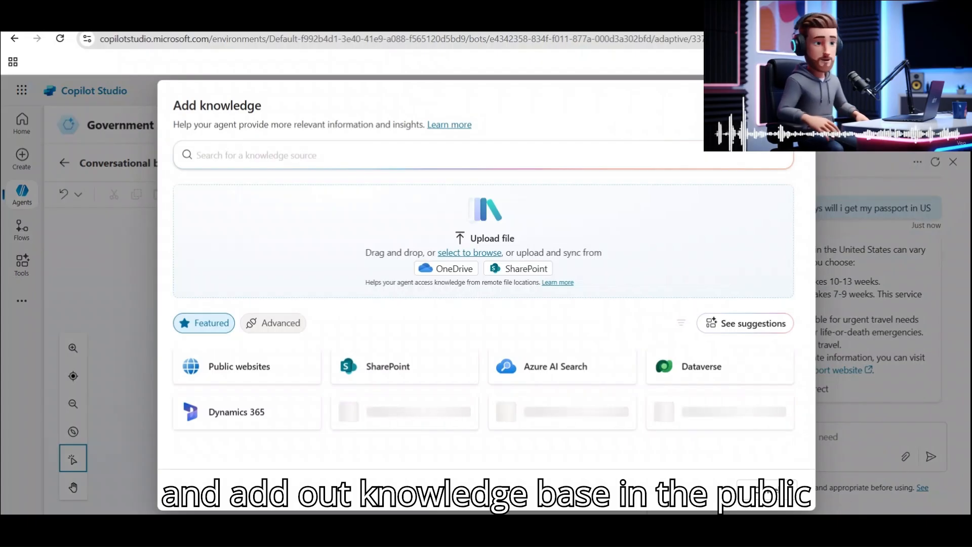
key("Escape")
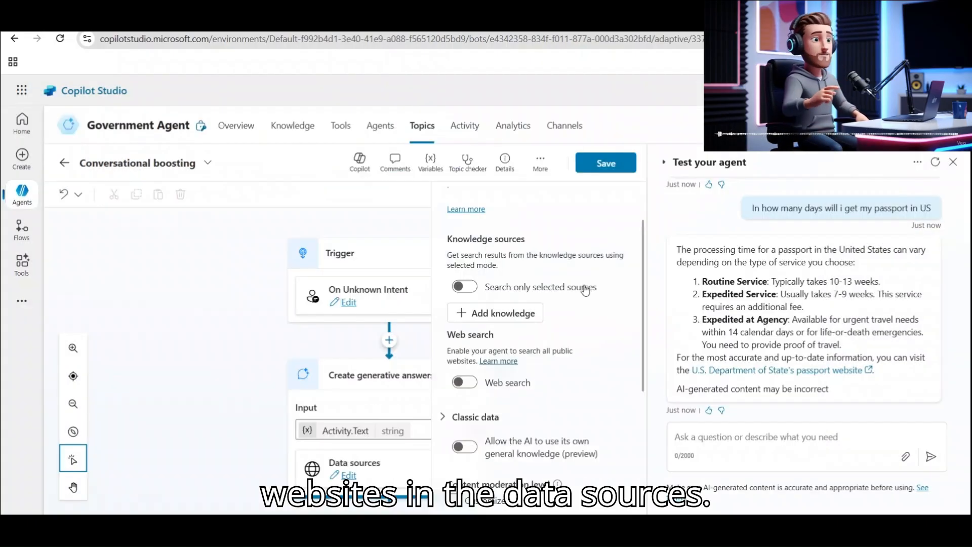
left_click(464, 288)
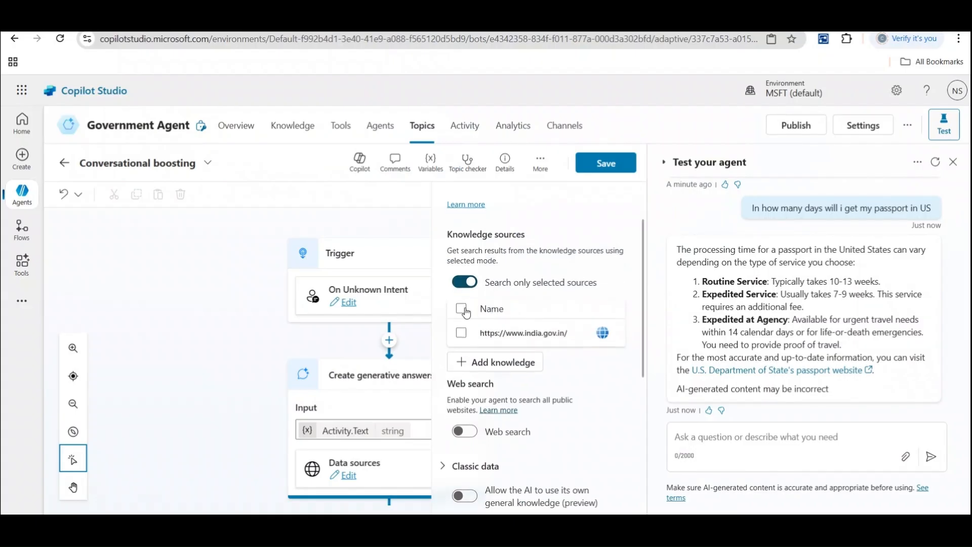
Tick the india.gov.in knowledge source and expand the Classic data settings.
left_click(477, 313)
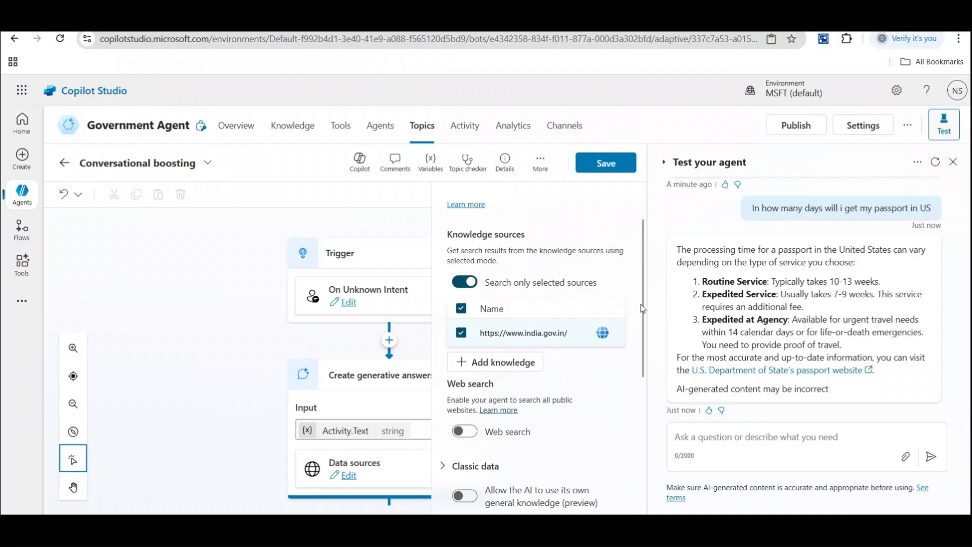
left_click_drag(644, 308, 628, 447)
scroll(627, 463, "up", 3)
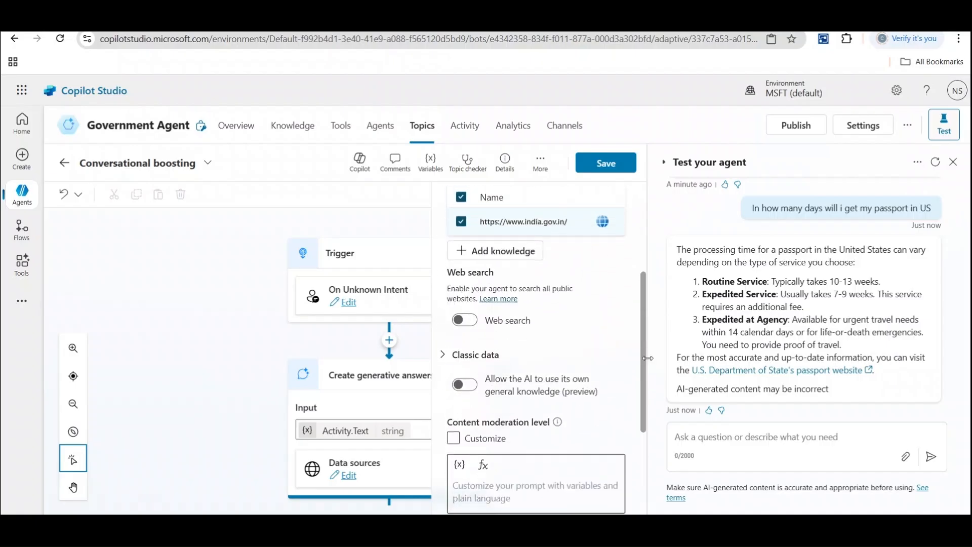
left_click(443, 356)
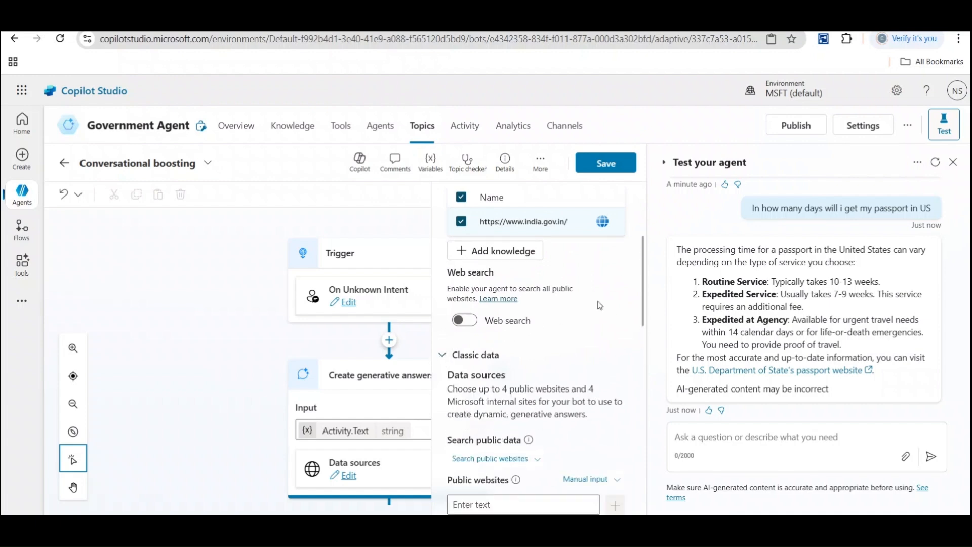
scroll(643, 299, "down", 3)
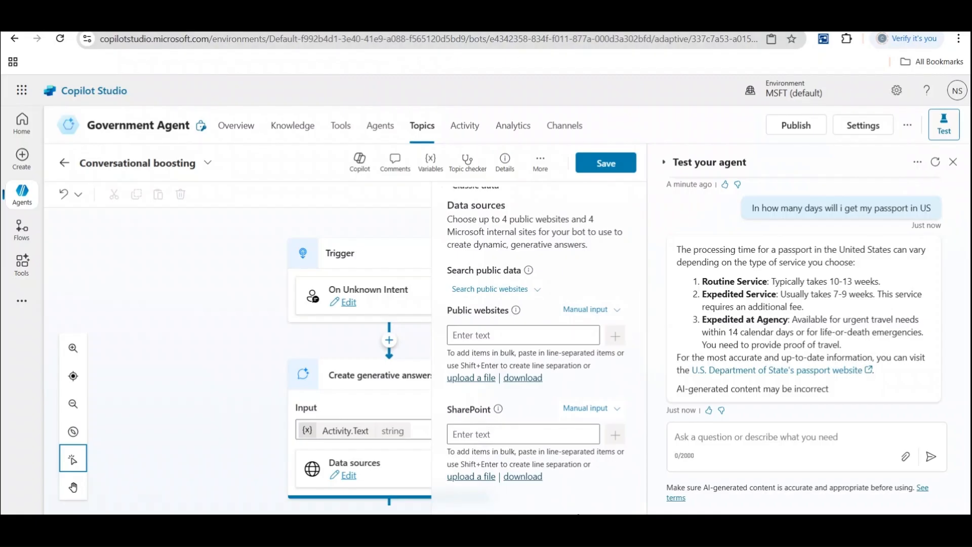
left_click(227, 21)
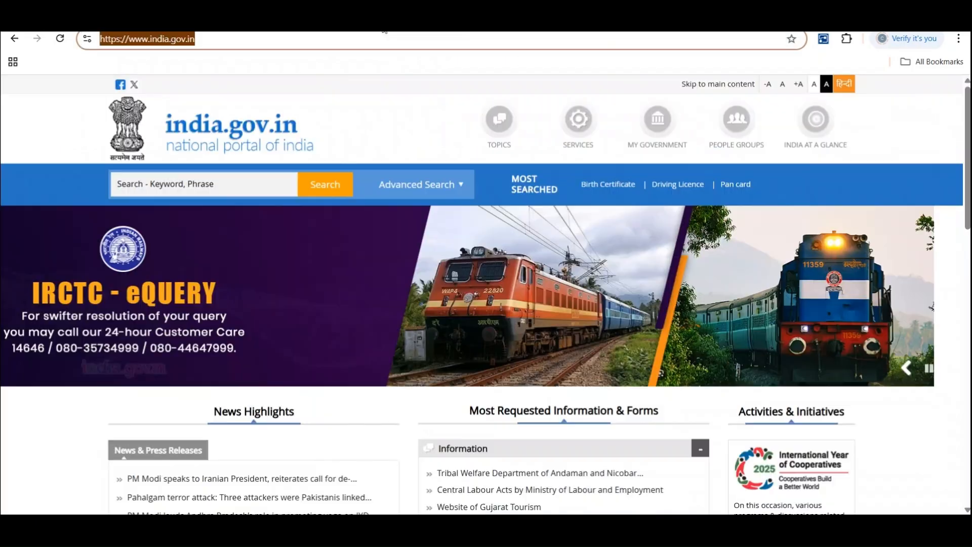
left_click(172, 21)
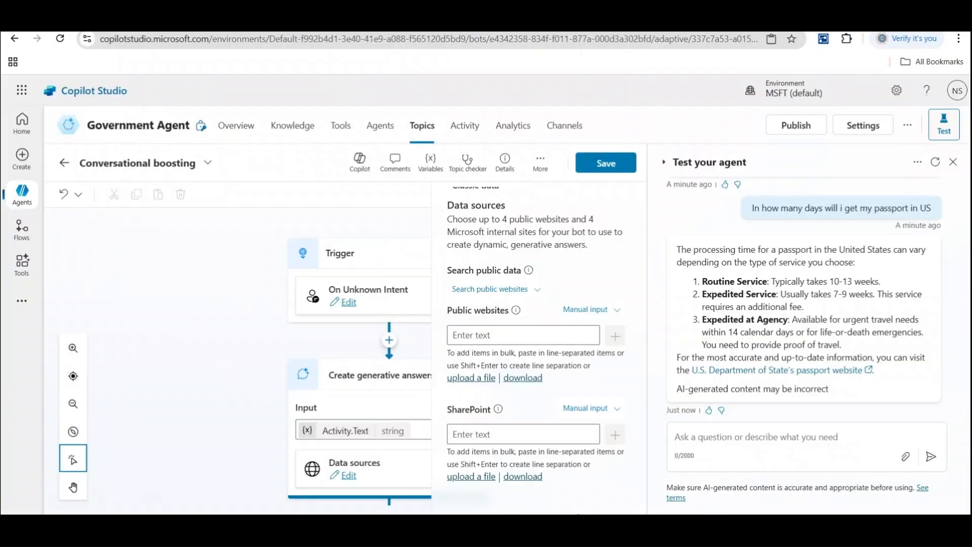
left_click(487, 334)
type("https://www.india.gov.in/")
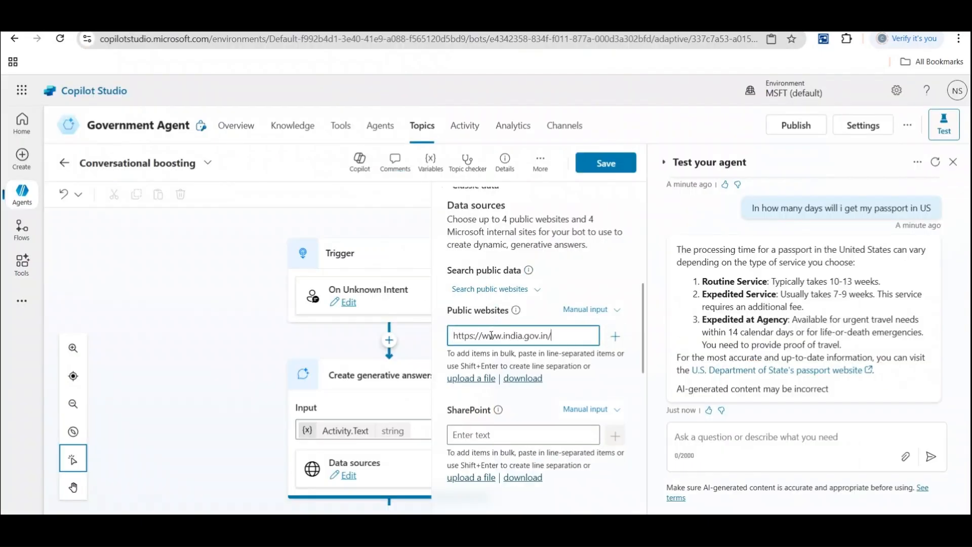
key("Return")
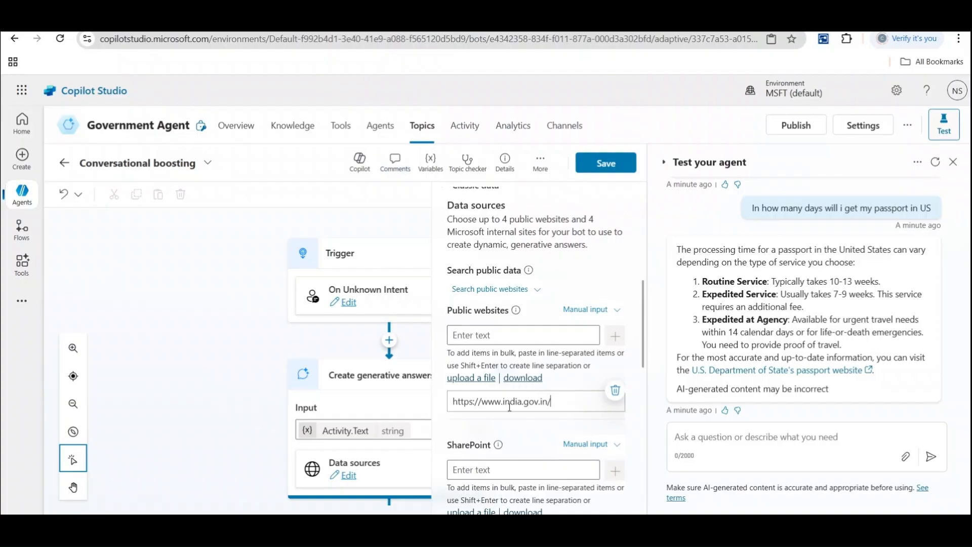
left_click(605, 163)
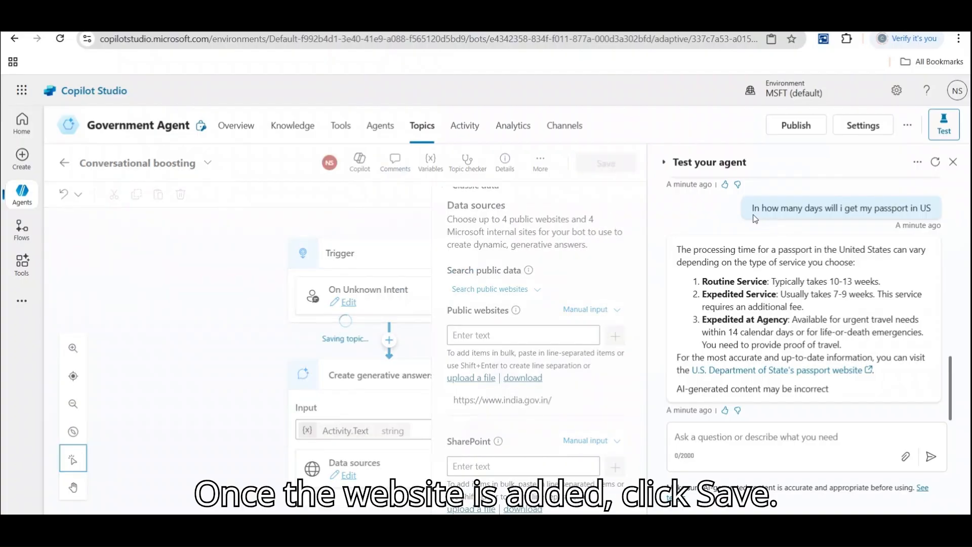
left_click_drag(750, 211, 933, 200)
key("ctrl+c")
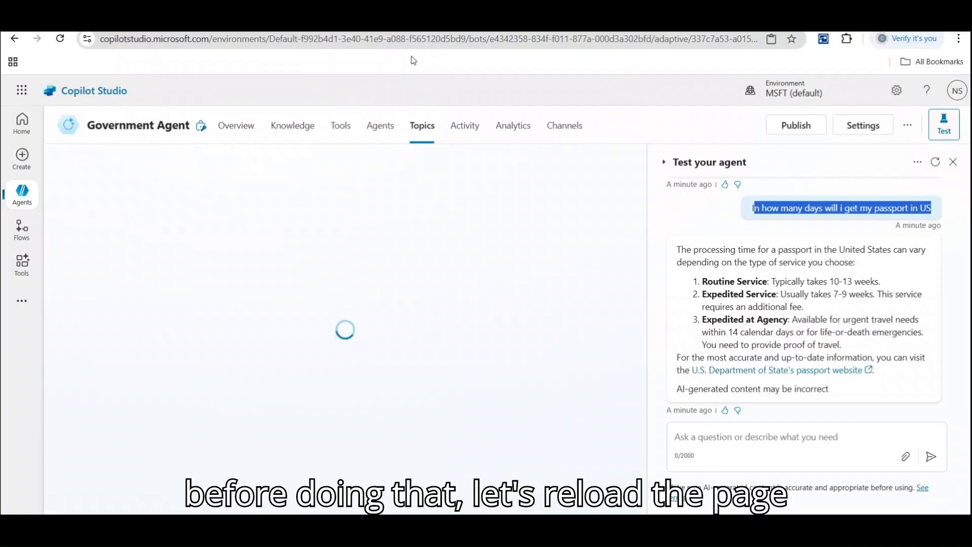
Reload the agent and re-send the US passport processing-time question in the test chat.
left_click(237, 127)
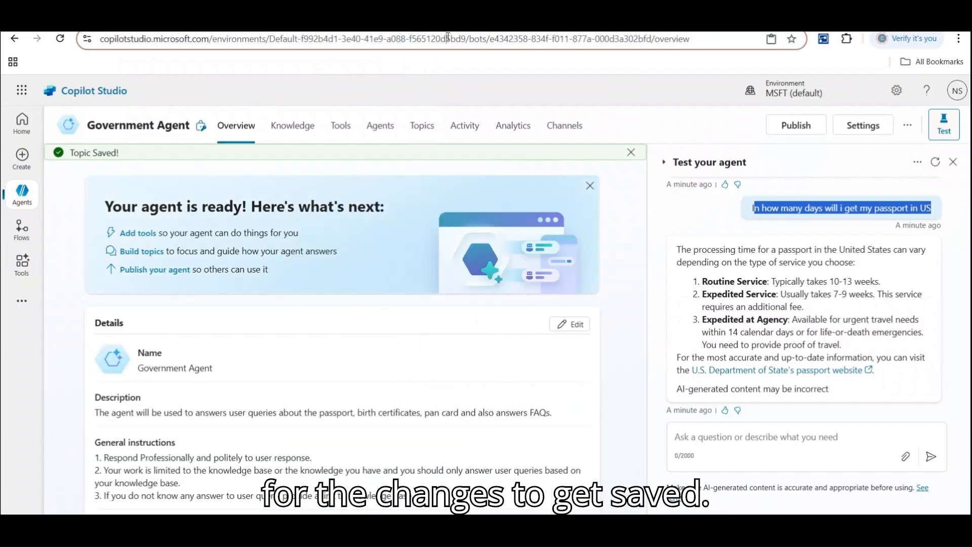
left_click(446, 39)
key("Return")
left_click(704, 437)
key("ctrl+v")
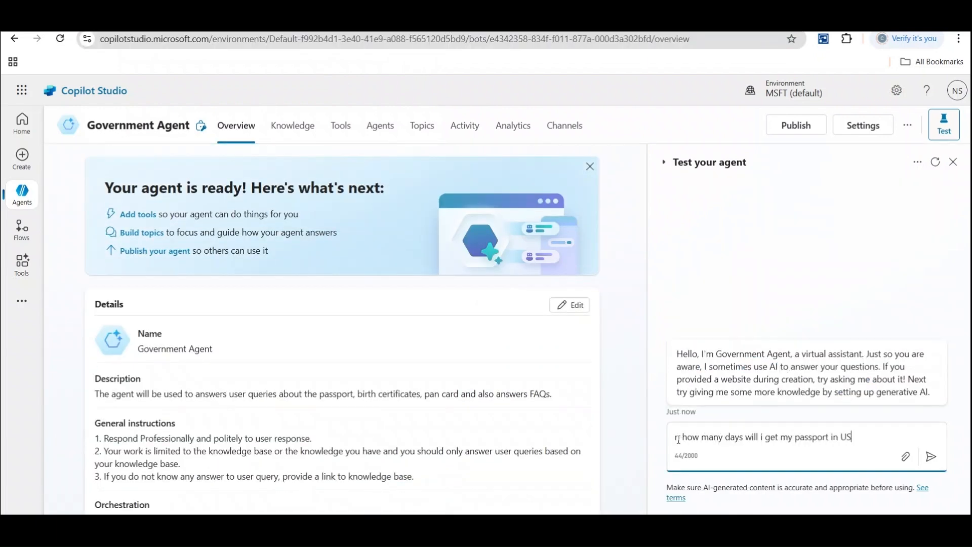
key("Return")
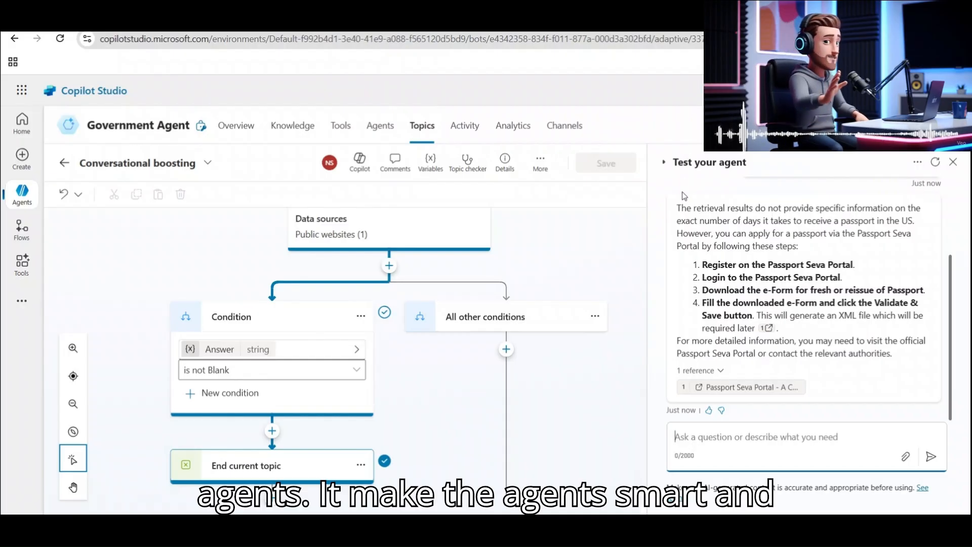
Ask the test agent 'What is the capital of India', confirm the Fallback reply, and return to Topics.
left_click_drag(678, 206, 920, 208)
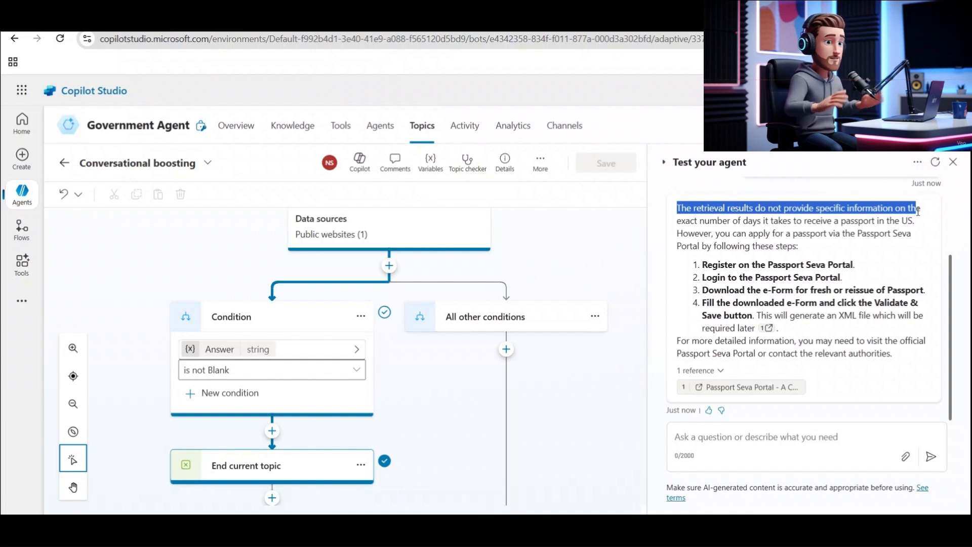
left_click(725, 442)
type("What is the capital of India")
key("Return")
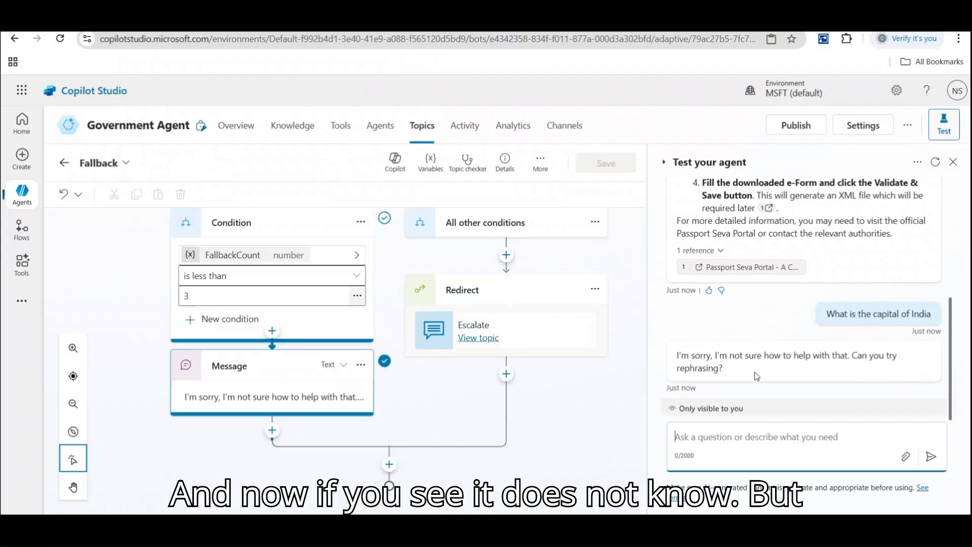
left_click_drag(727, 370, 678, 354)
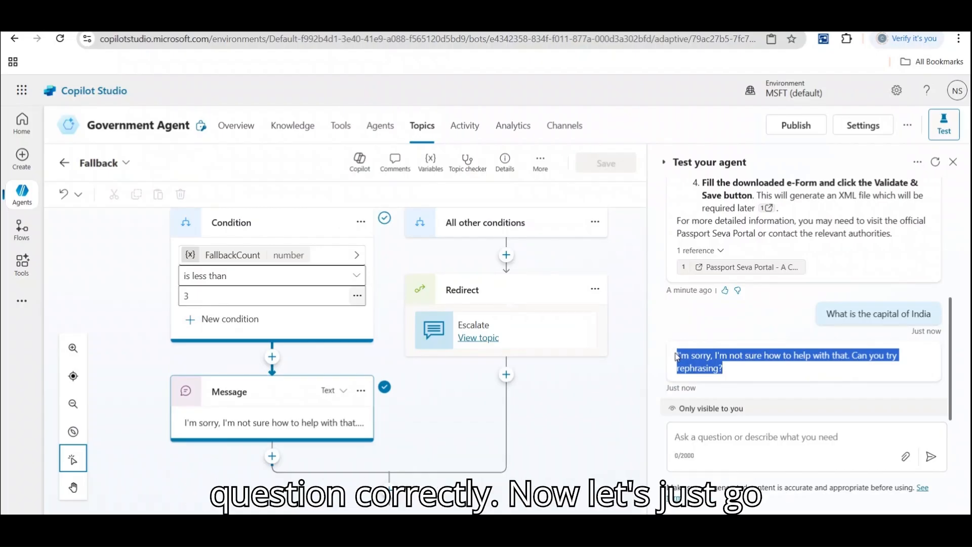
left_click(65, 163)
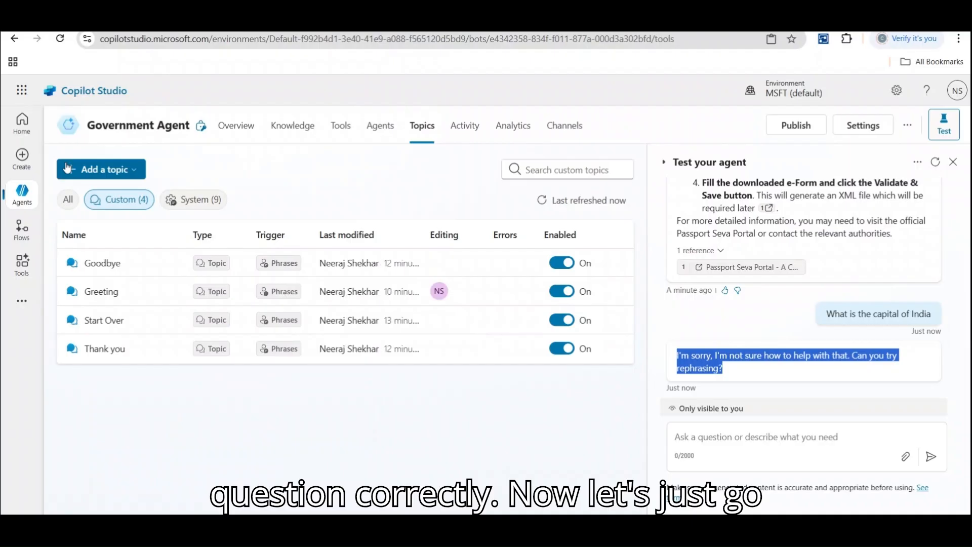
Create a new blank topic and start editing its trigger phrases.
left_click(124, 170)
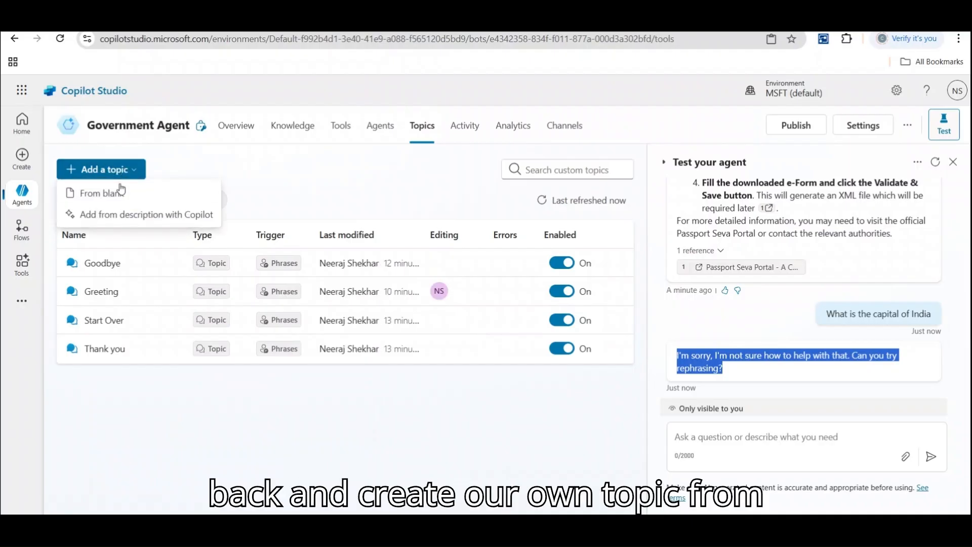
left_click(120, 196)
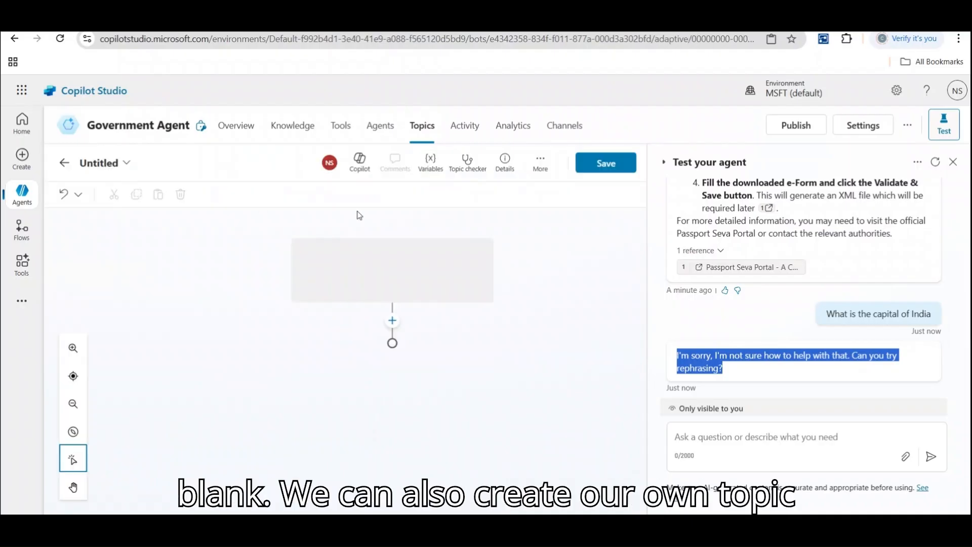
left_click(351, 306)
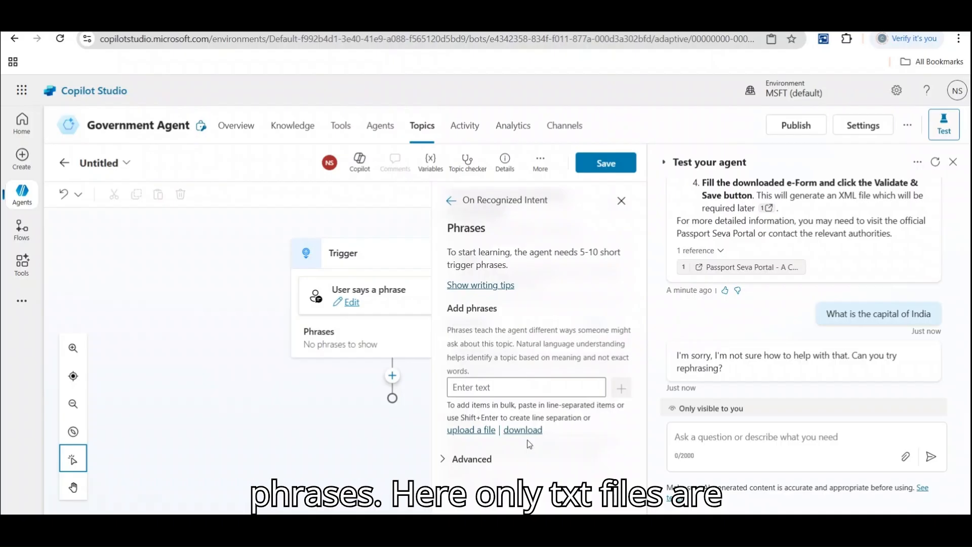
Add the trigger phrases 'Form' and 'Fill Form', then expand the Advanced section.
left_click(498, 387)
type("Form")
key("Return")
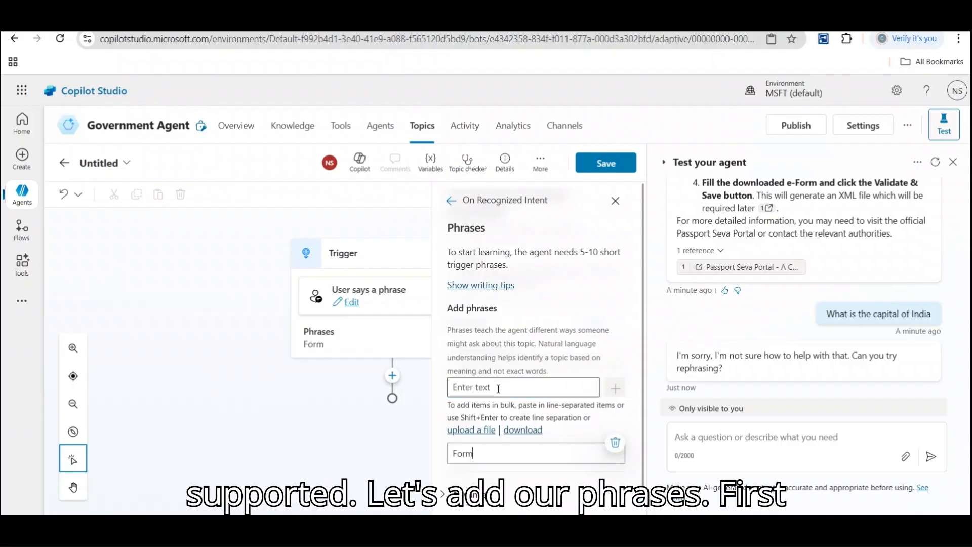
type("F")
key("BackSpace")
key("BackSpace")
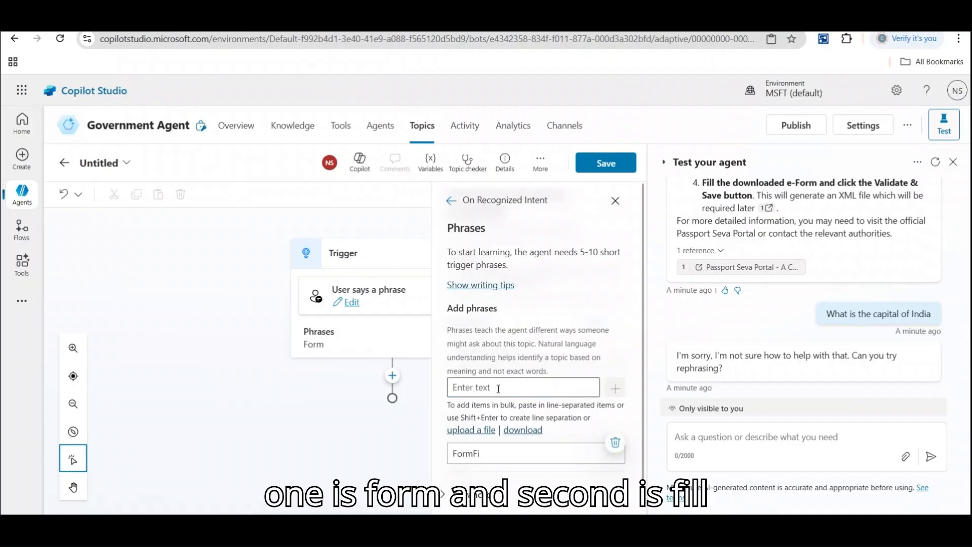
left_click(499, 388)
type("Filo")
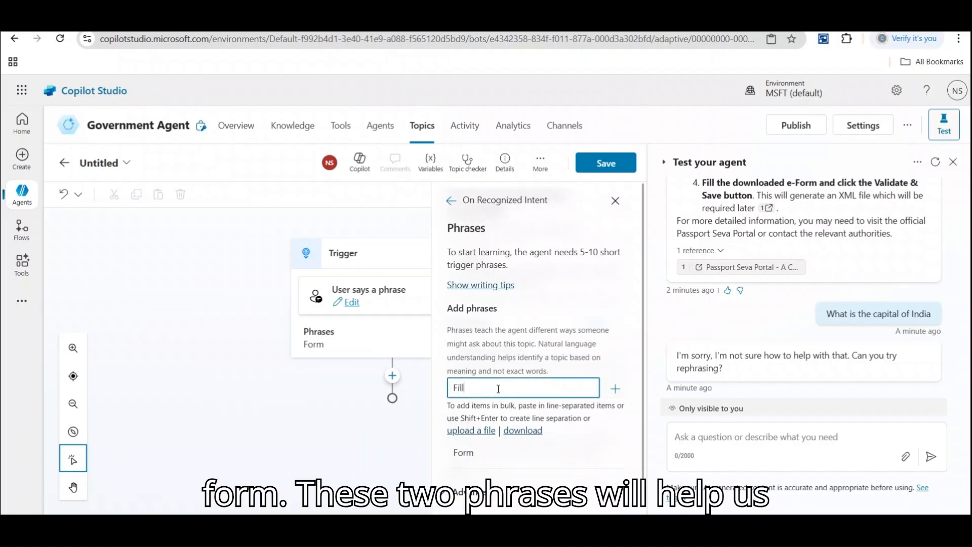
type(" Form")
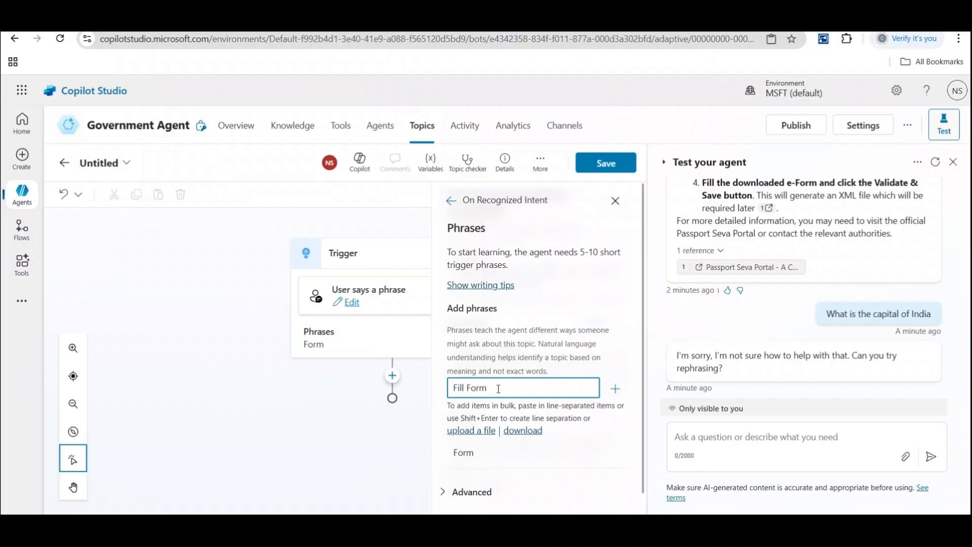
key("Return")
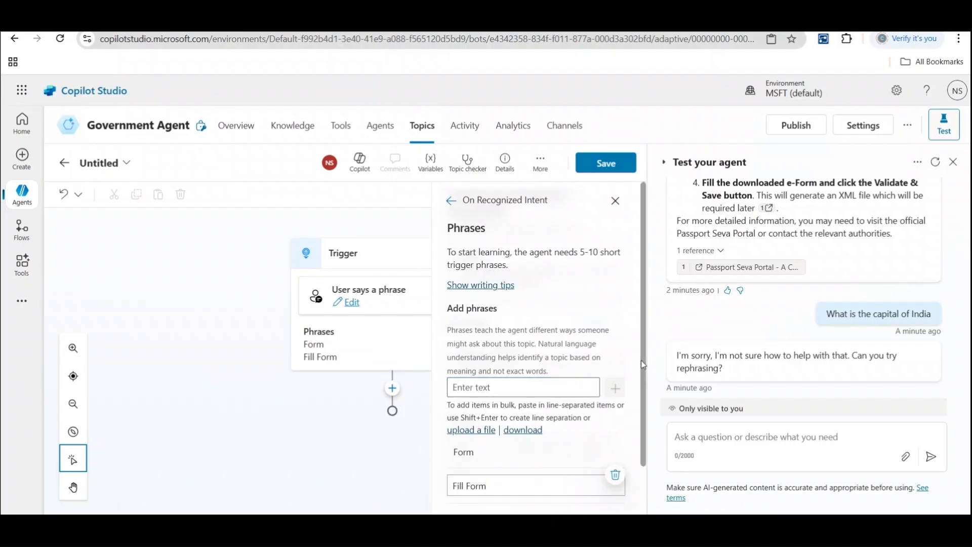
scroll(545, 481, "down", 1)
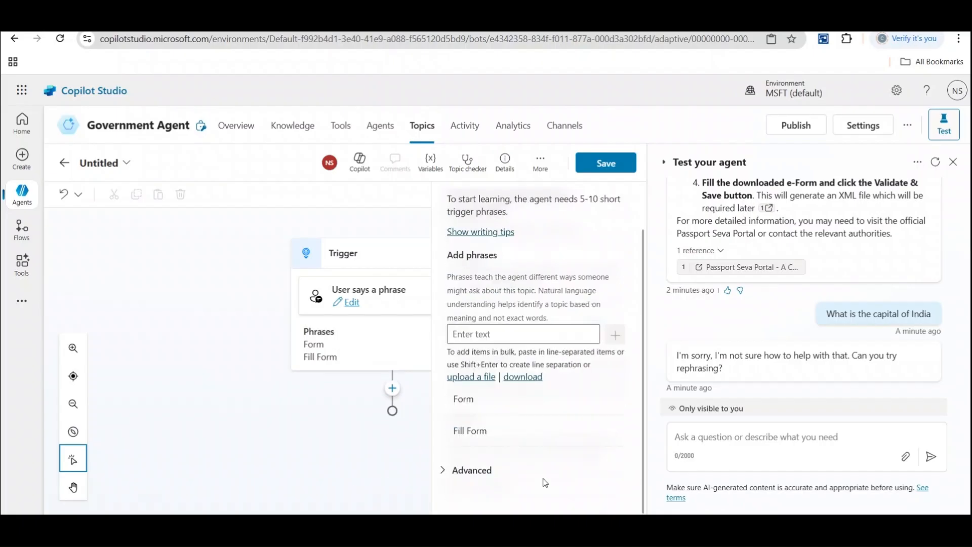
left_click(441, 471)
left_click_drag(642, 347, 642, 385)
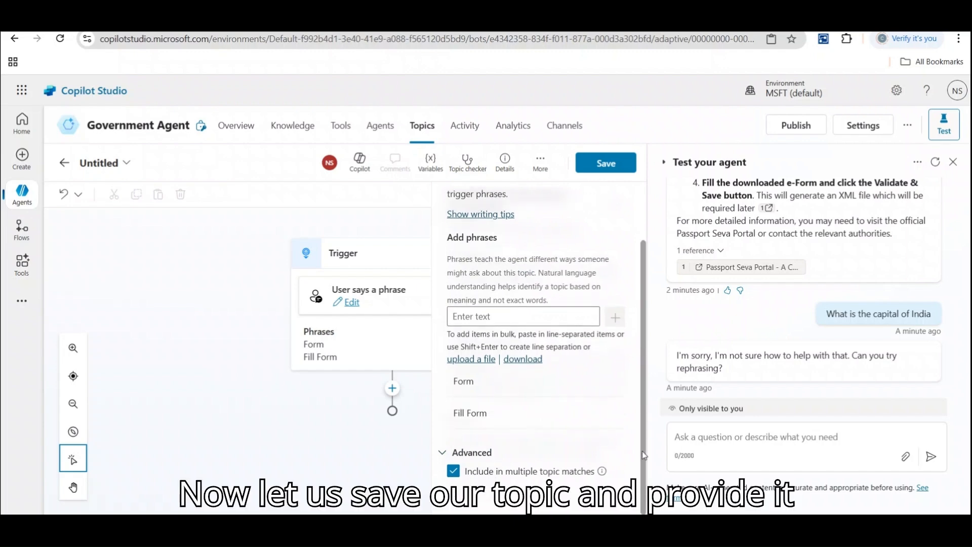
Save the new topic under the name 'FormFill'.
left_click(606, 162)
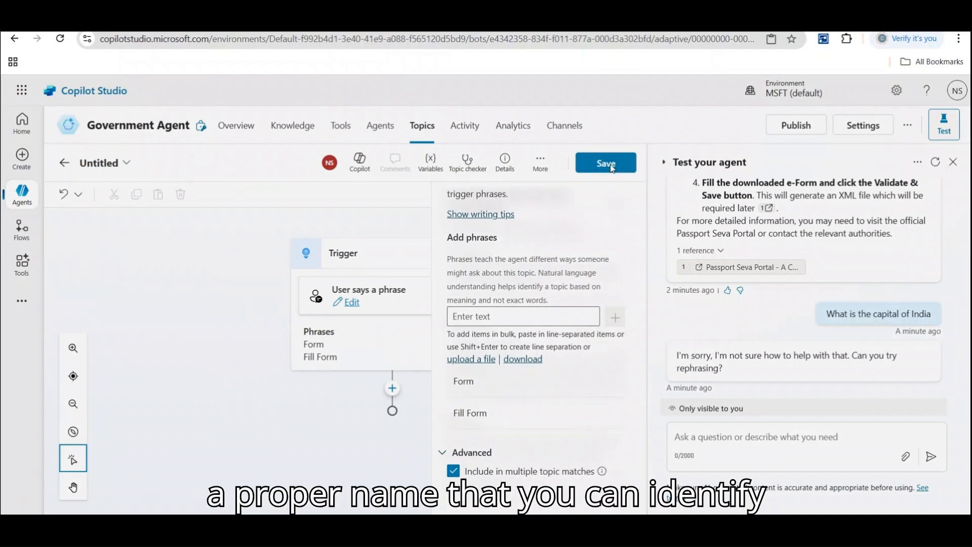
type("F")
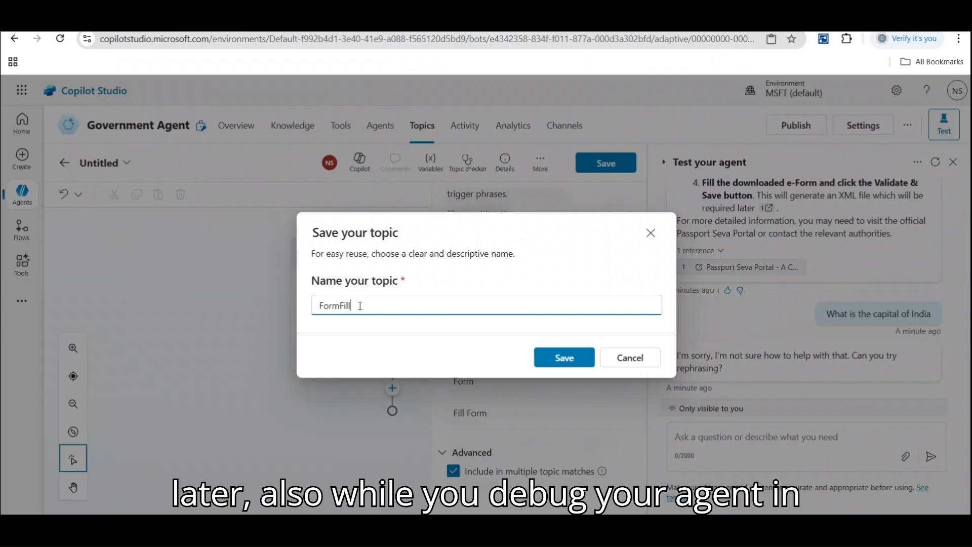
type("ormFill")
left_click(566, 358)
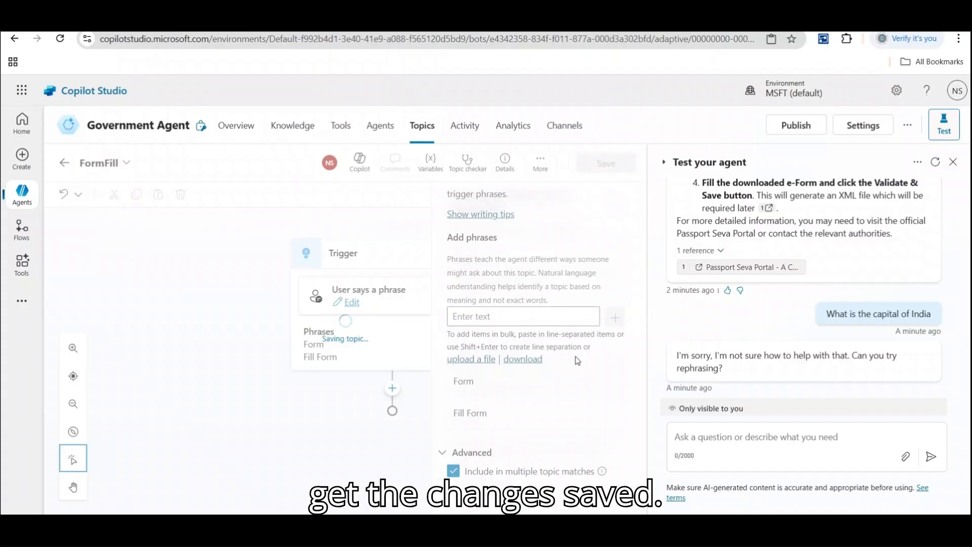
Add a question node asking 'Do you want to Fill passport Forms?'.
left_click(386, 389)
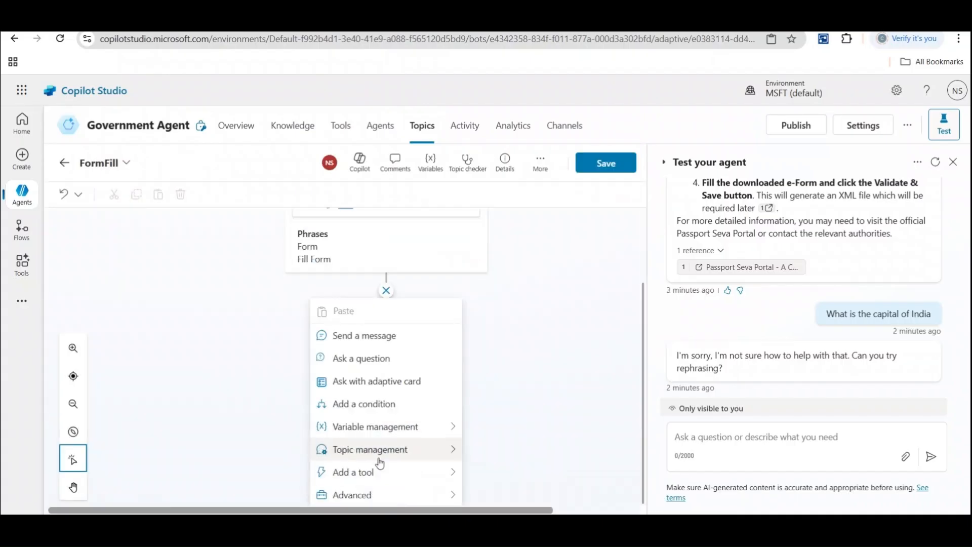
mouse_move(380, 463)
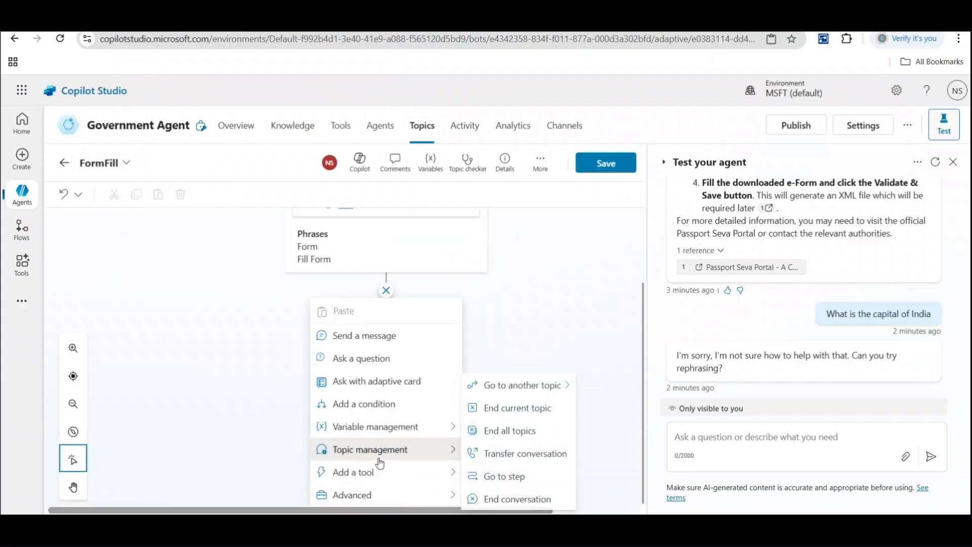
left_click(375, 359)
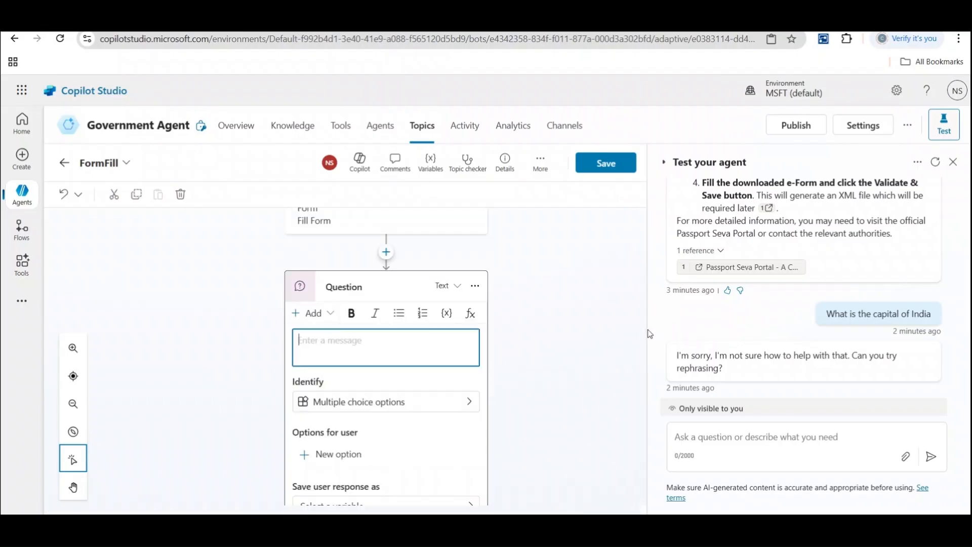
scroll(642, 330, "down", 3)
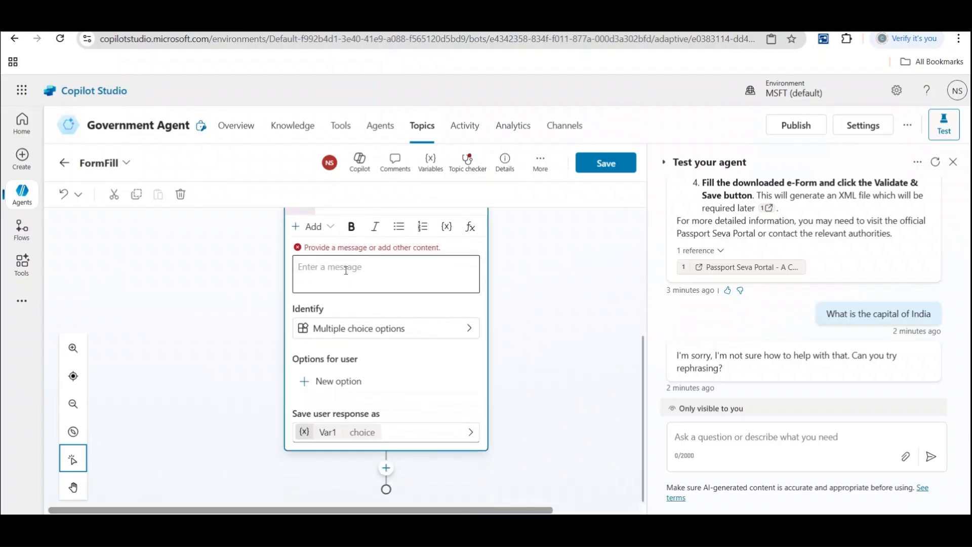
left_click(345, 269)
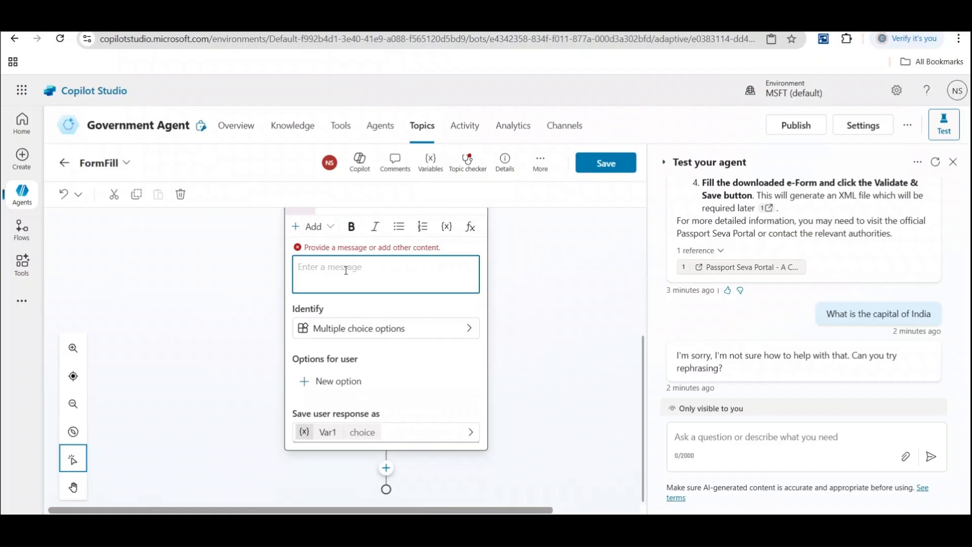
type("Do you want to")
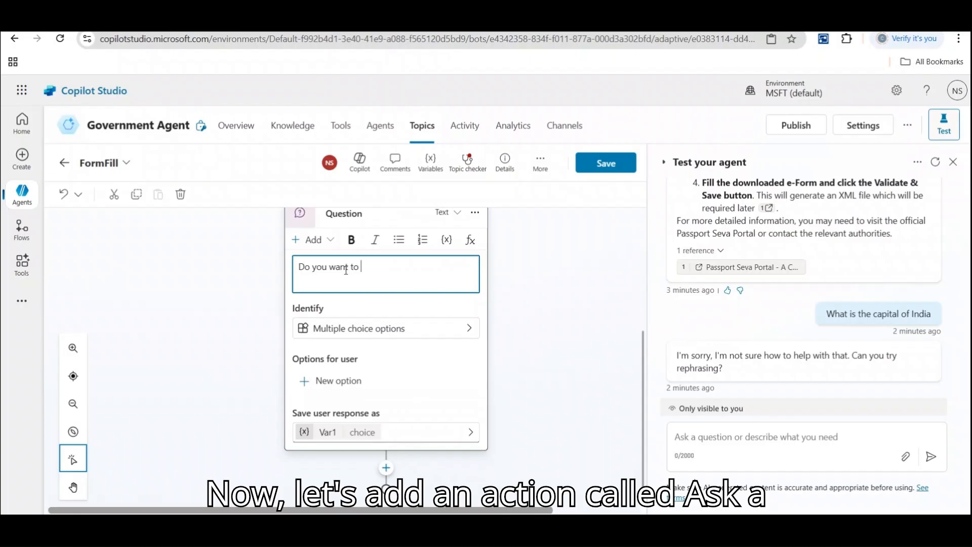
type(" Fill")
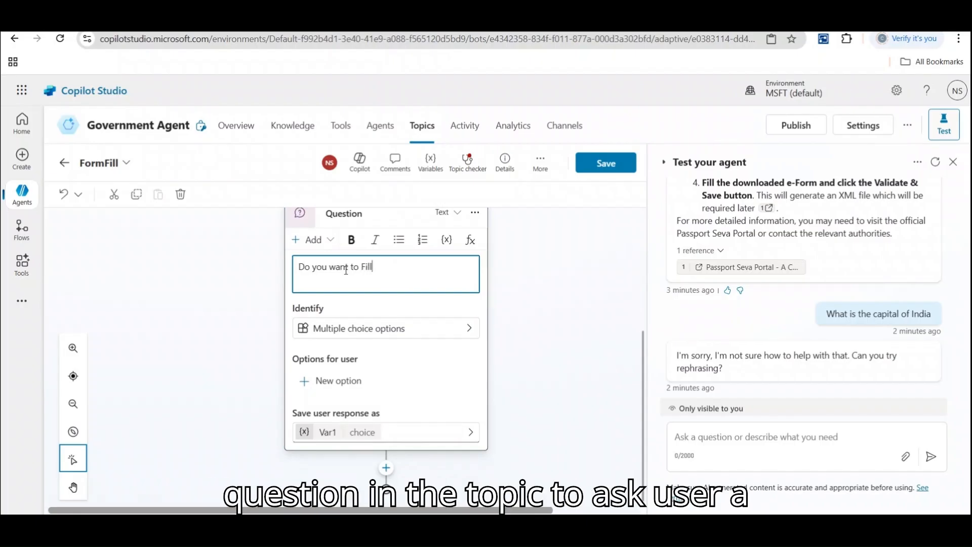
type(" passport")
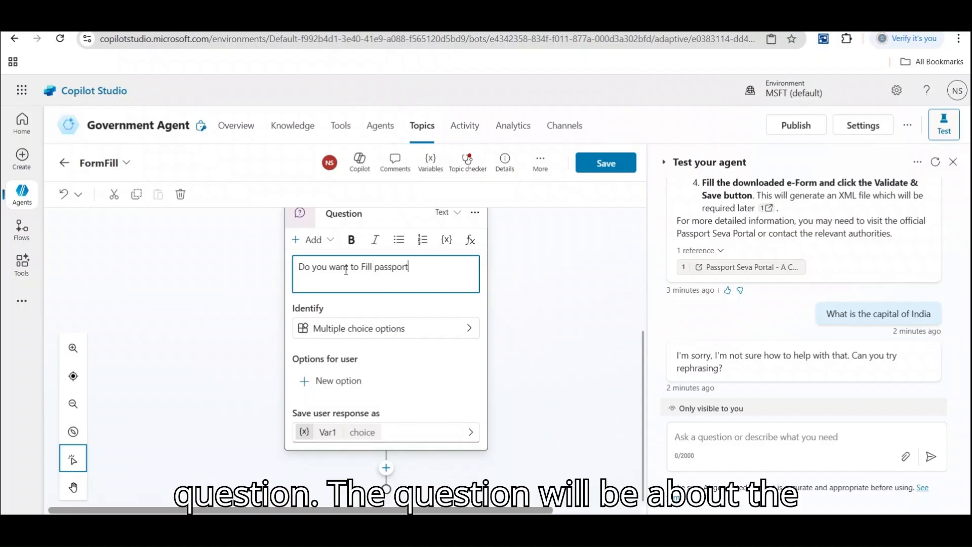
type(" Forms?")
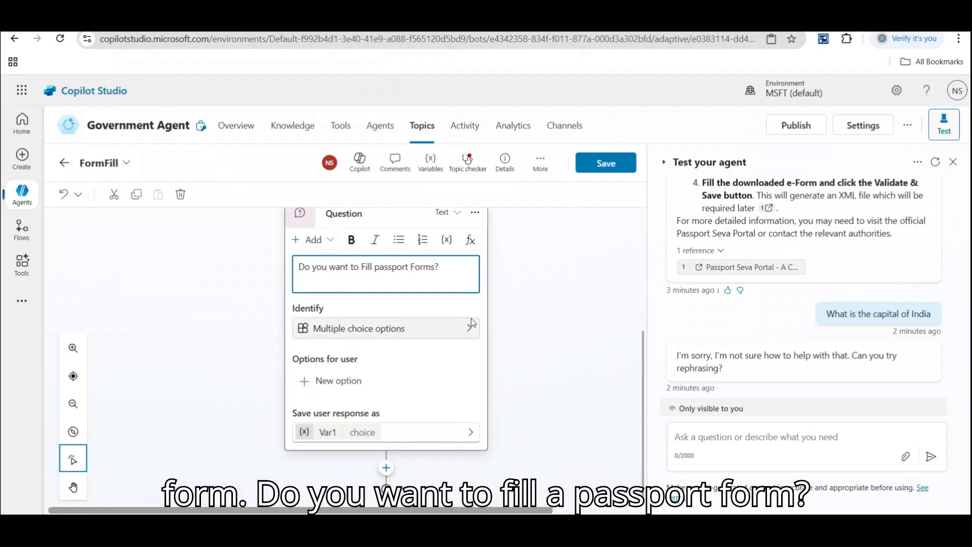
left_click(471, 328)
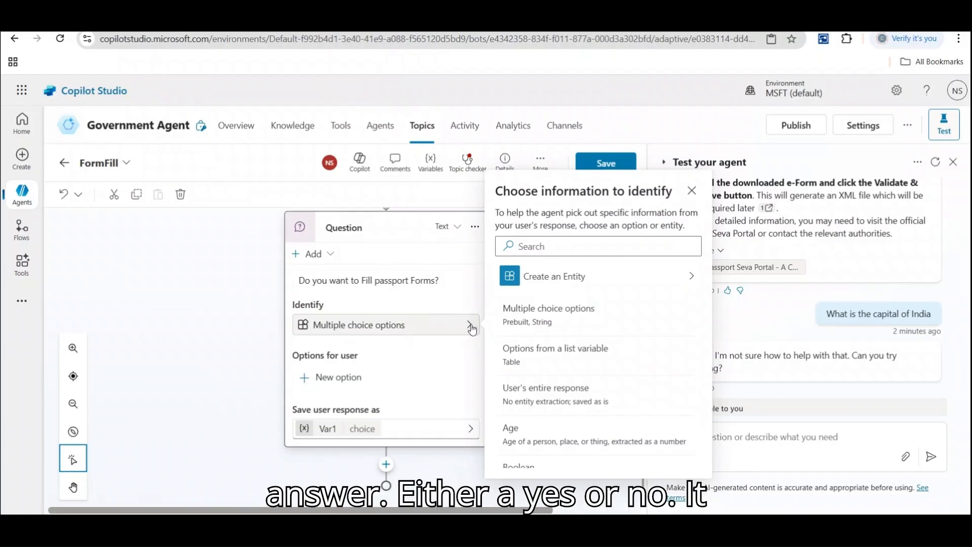
Give the question the answer options Yes and No.
left_click(338, 377)
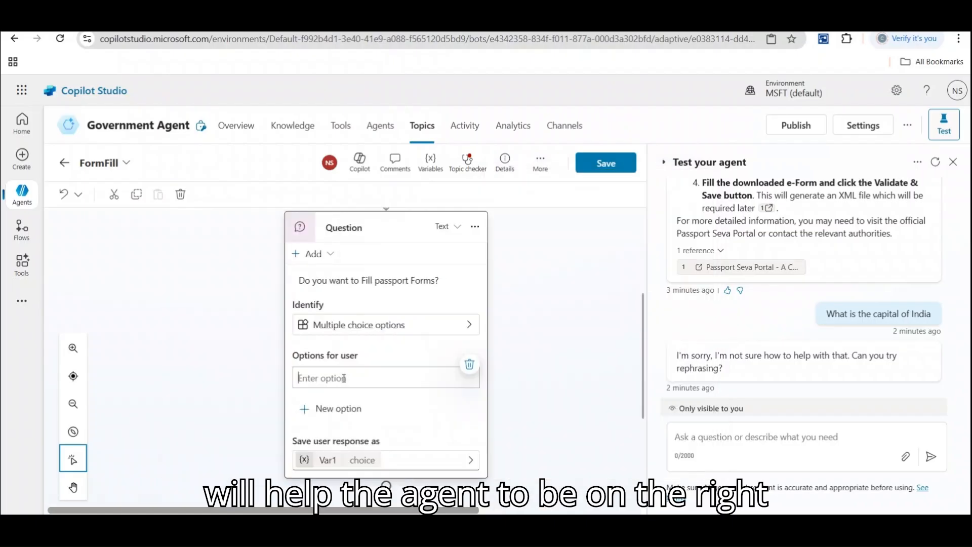
type("Ye")
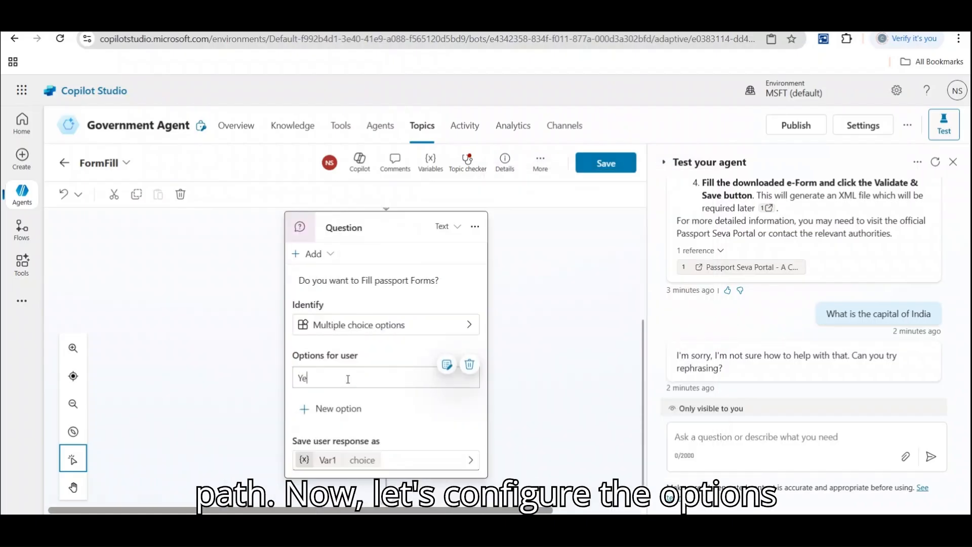
type("s")
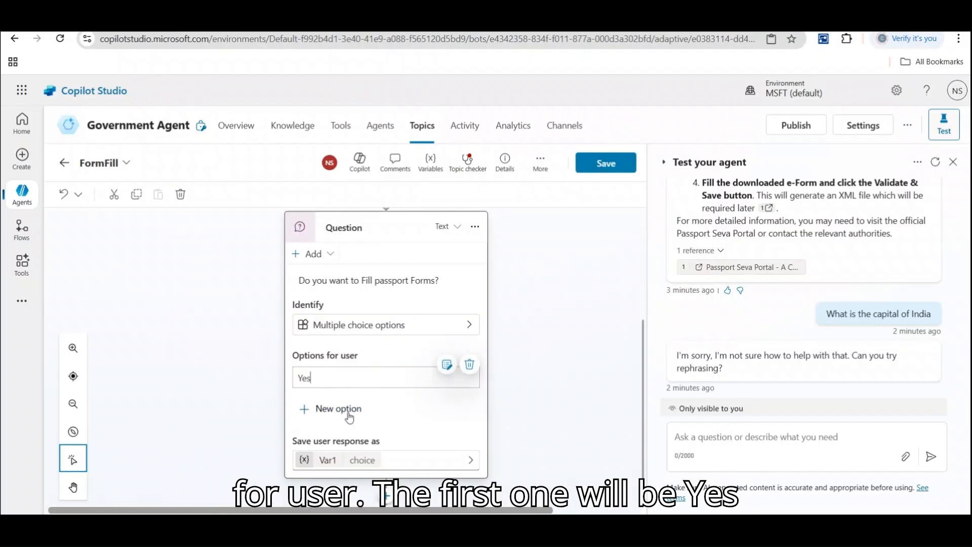
left_click(348, 414)
type("No")
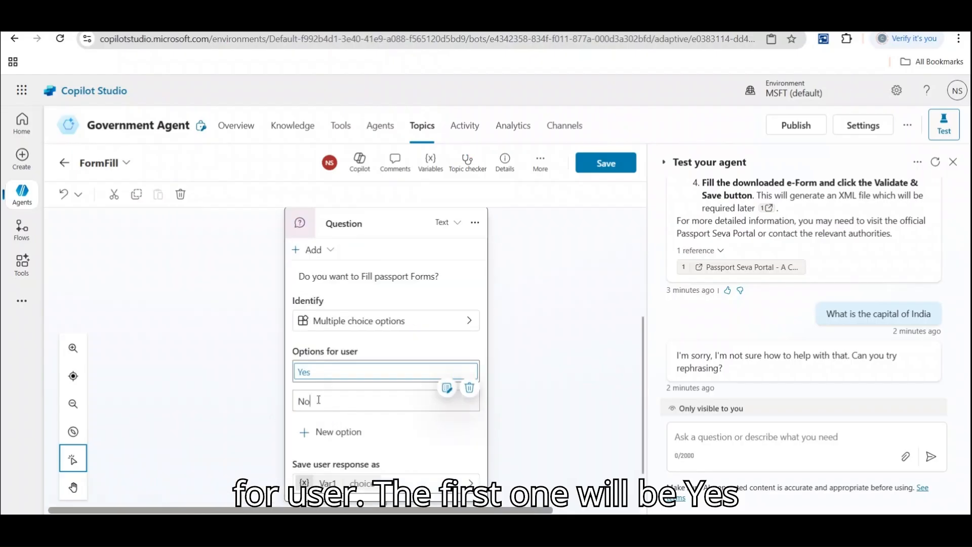
left_click(333, 471)
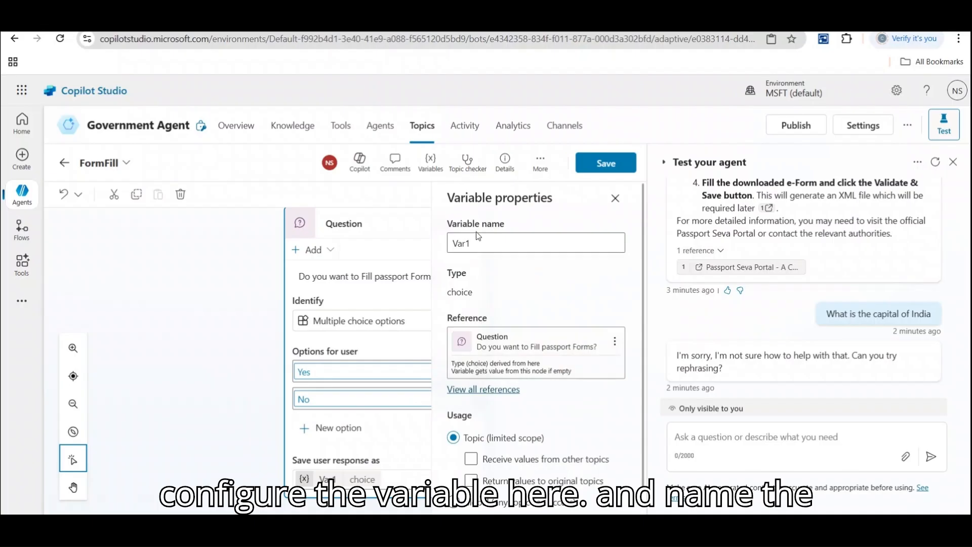
Rename the response variable Var1 to FormFillResponse and save the topic.
left_click_drag(474, 242, 449, 241)
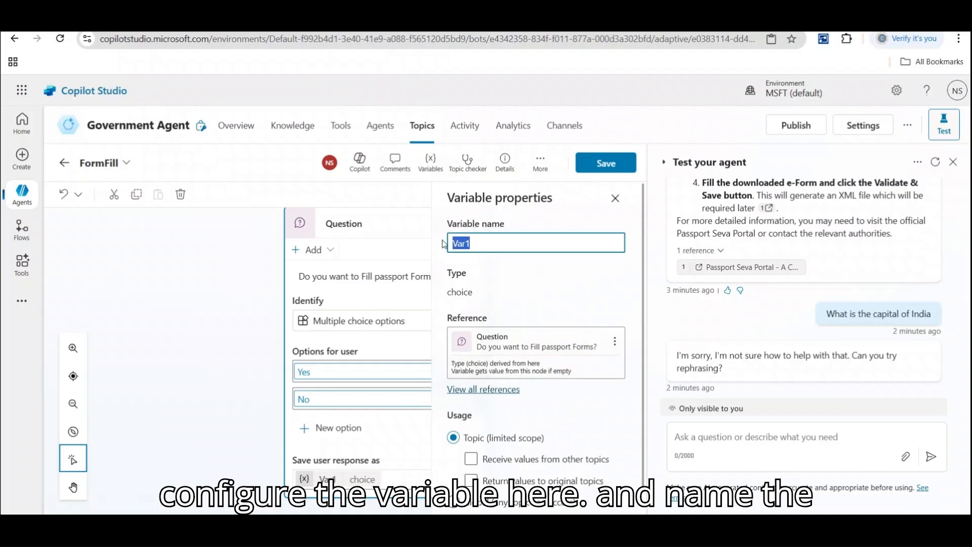
type("FormFill")
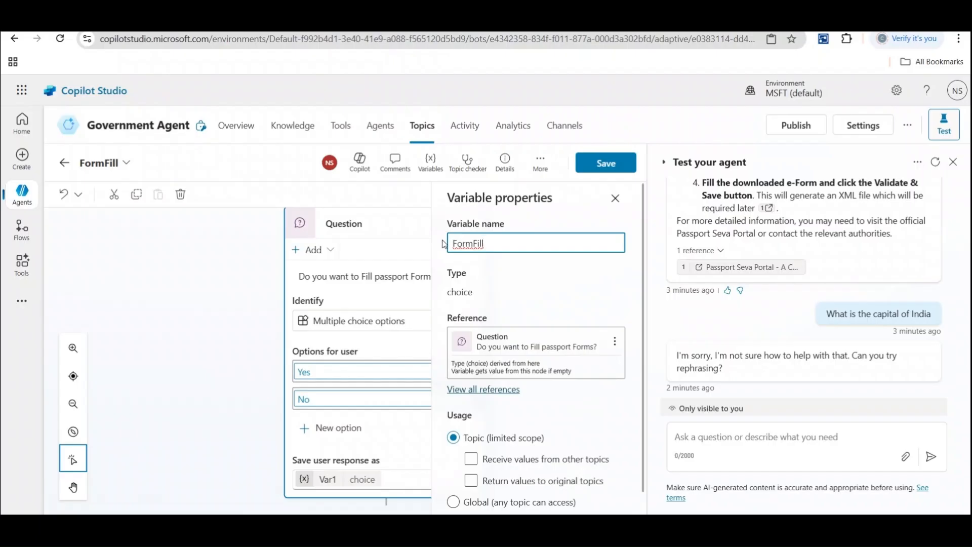
type("Response")
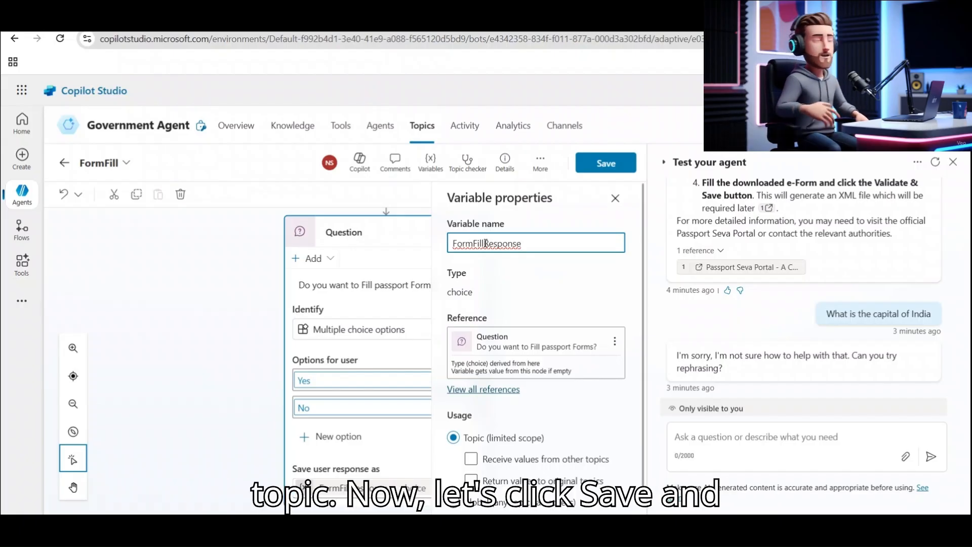
left_click(613, 168)
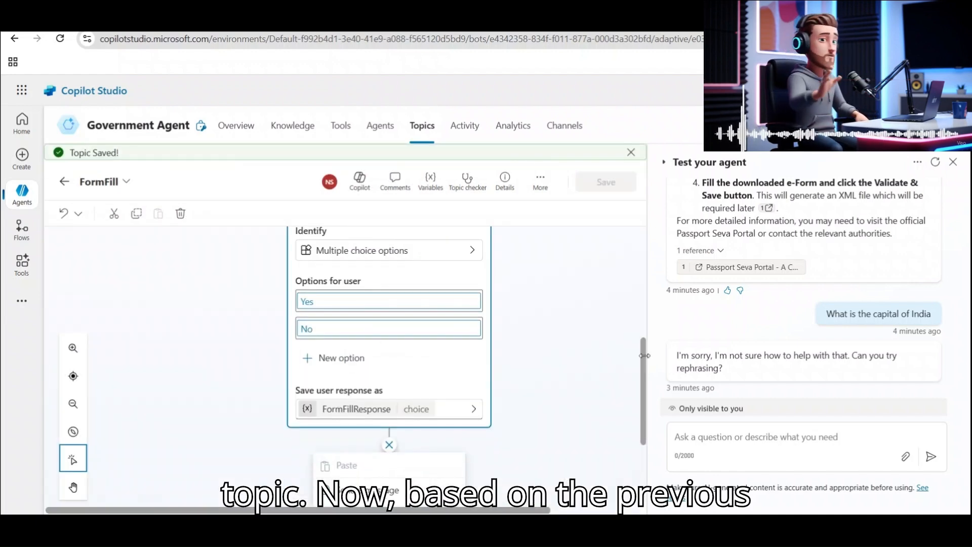
Add a condition branch checking FormFillResponse equals Yes.
left_click_drag(644, 353, 644, 419)
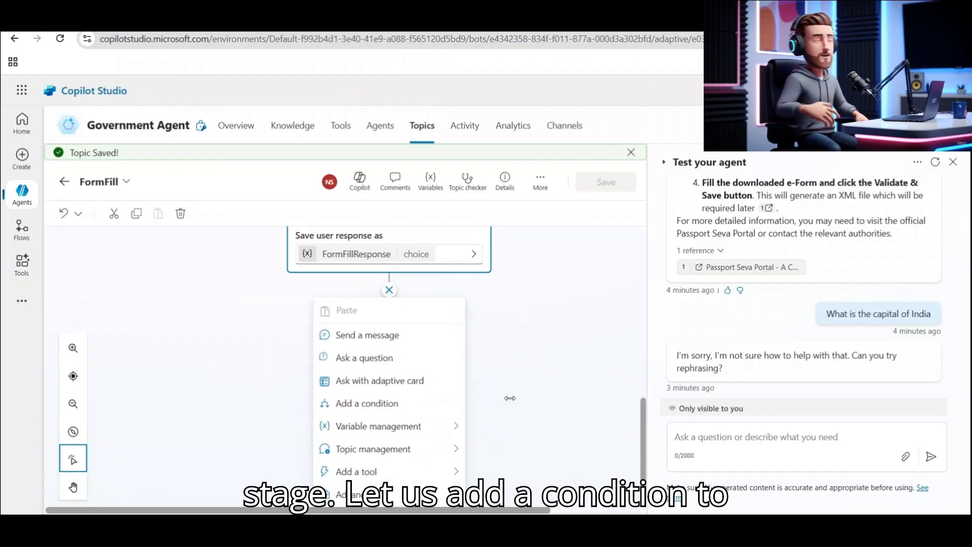
left_click(375, 404)
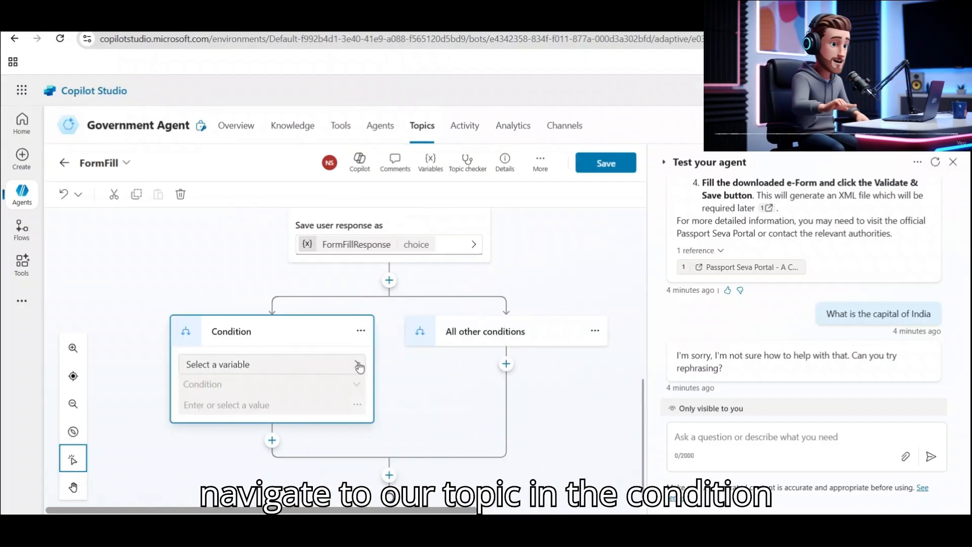
left_click(358, 364)
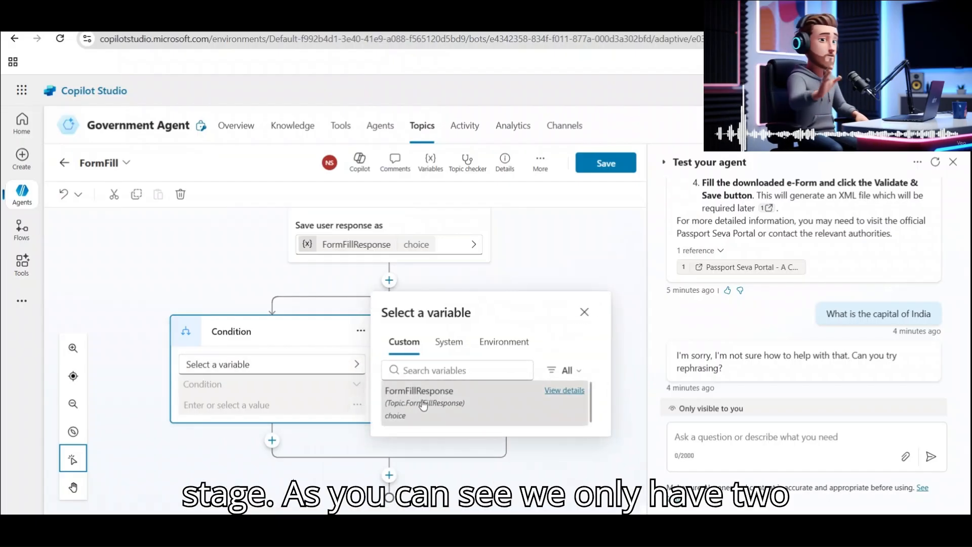
left_click(421, 400)
left_click(222, 405)
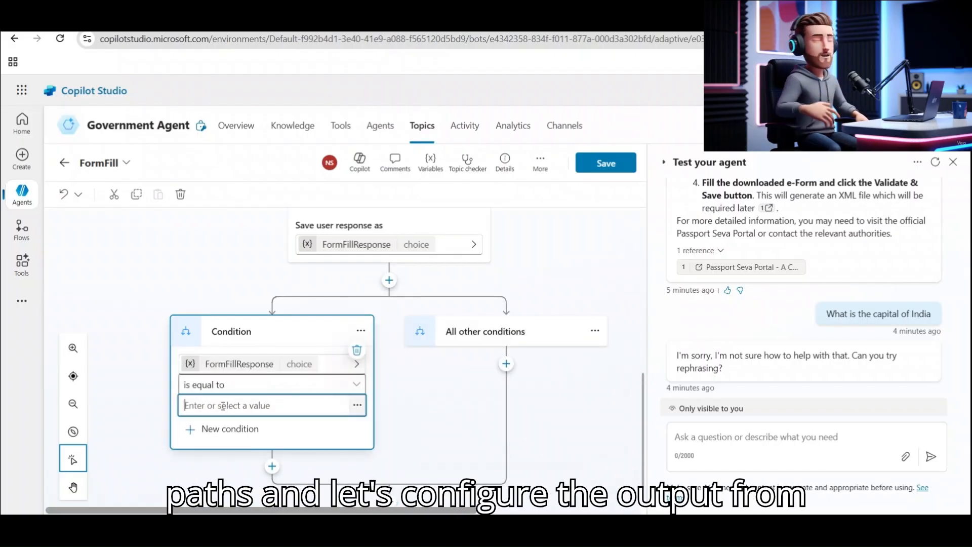
type("Yes")
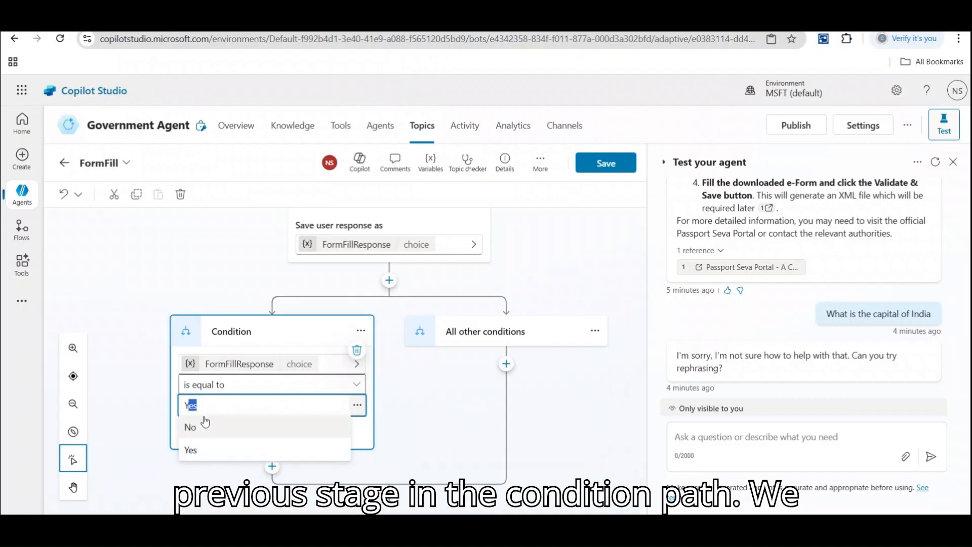
left_click(198, 450)
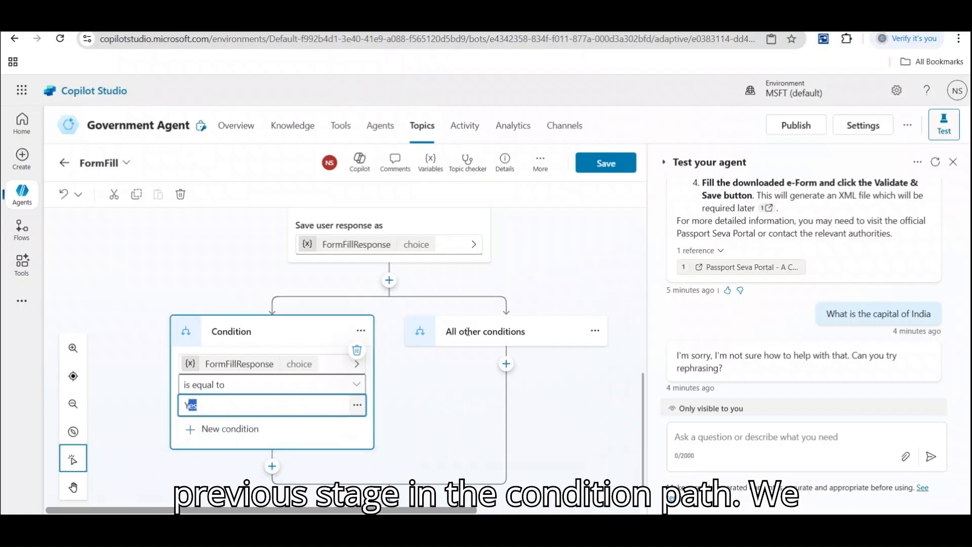
Redirect the all-other-conditions branch to the Reset Conversation topic.
left_click(506, 363)
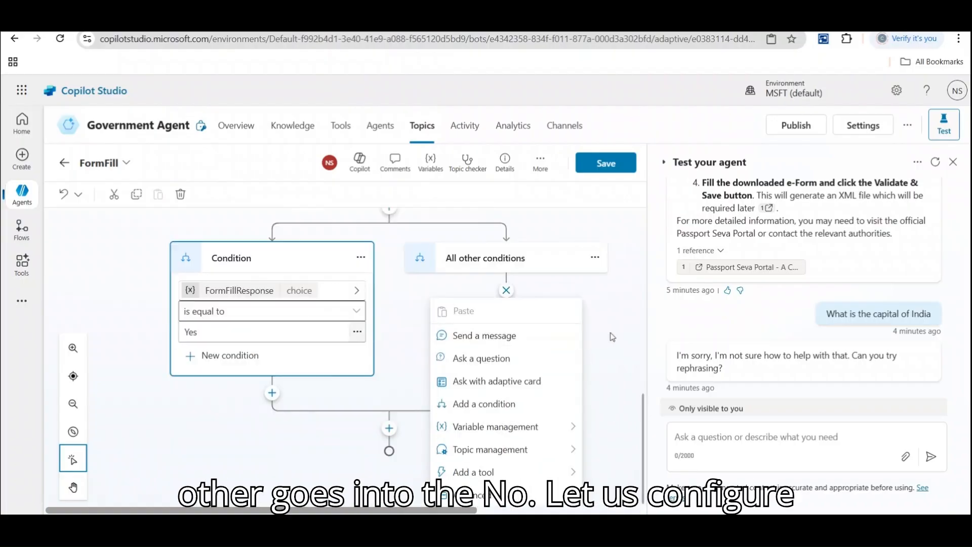
mouse_move(507, 449)
left_click(640, 384)
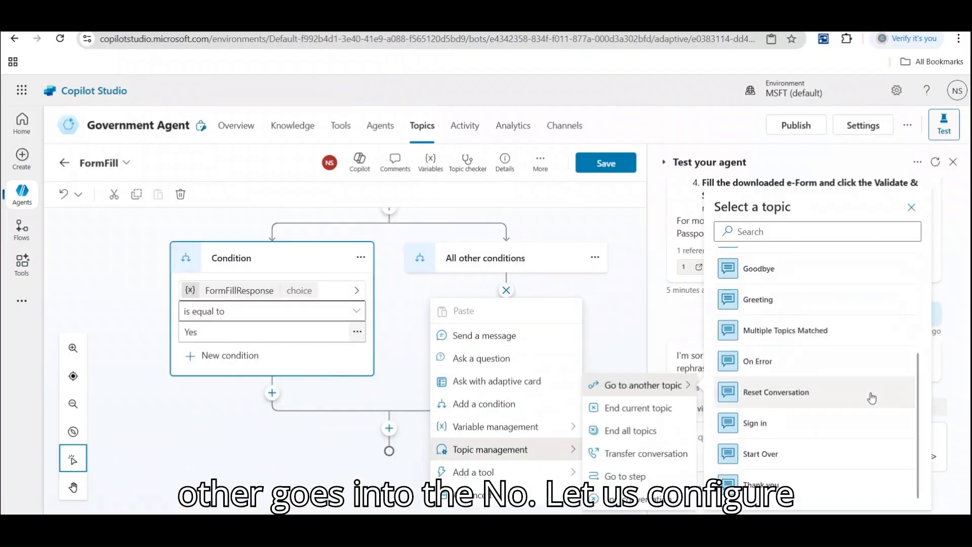
left_click(818, 395)
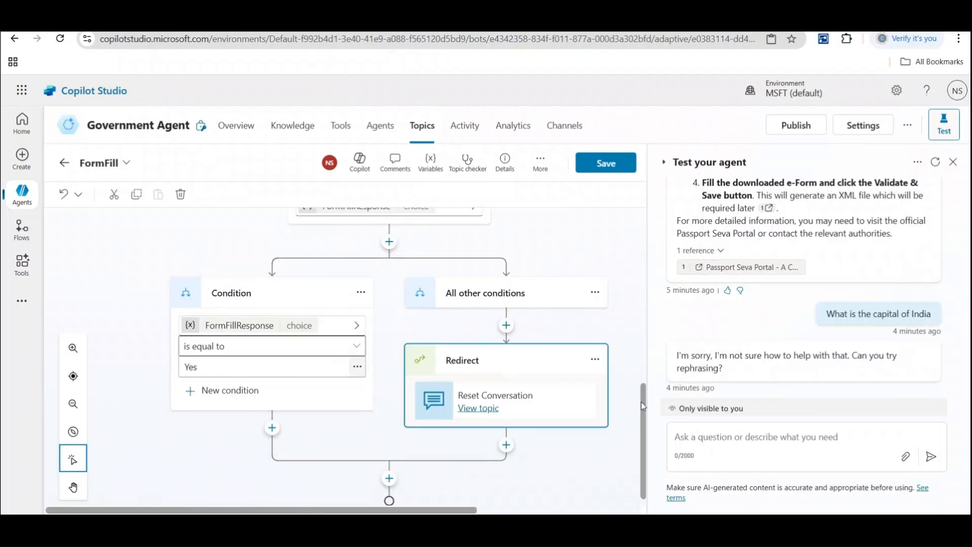
scroll(641, 404, "down", 1)
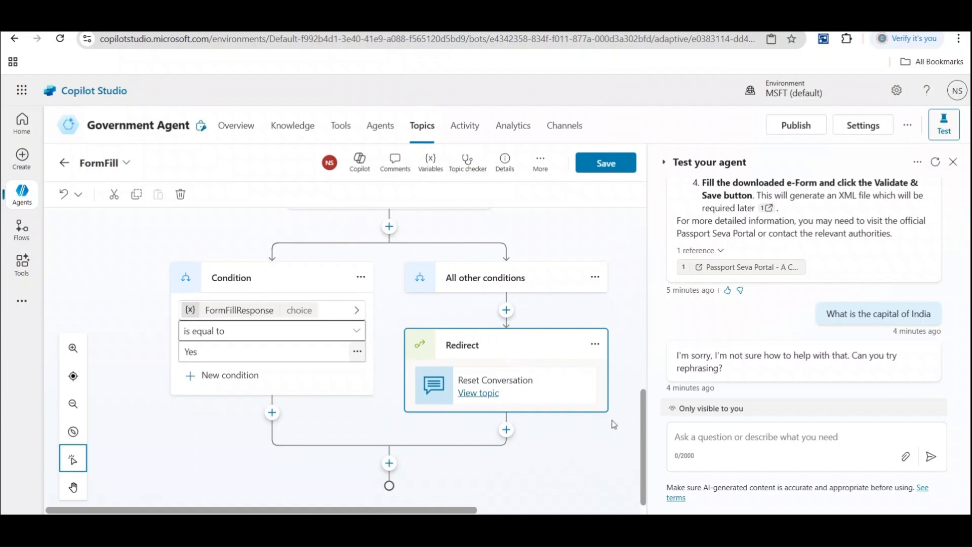
Add a message node under the Yes branch saying 'Sure. Let me take some inputs'.
left_click(272, 413)
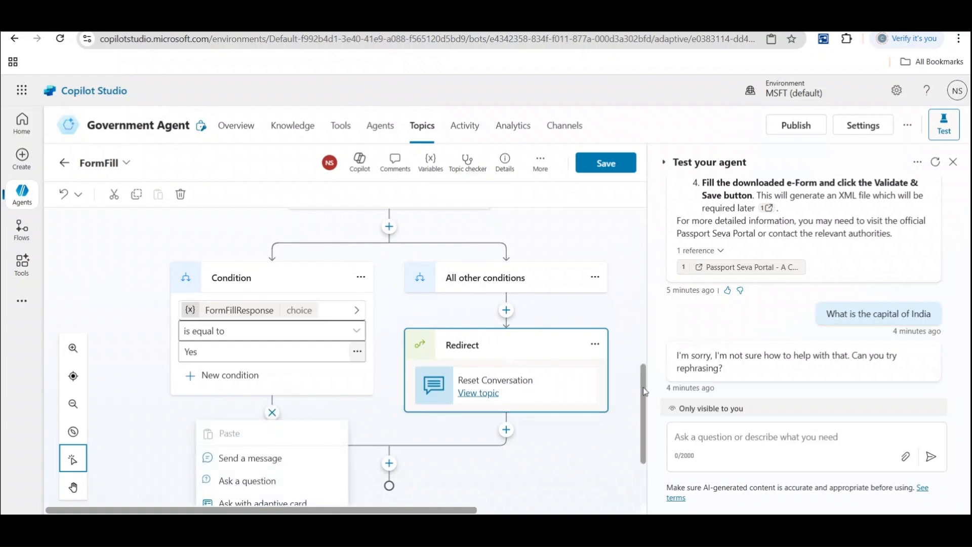
scroll(642, 395, "down", 3)
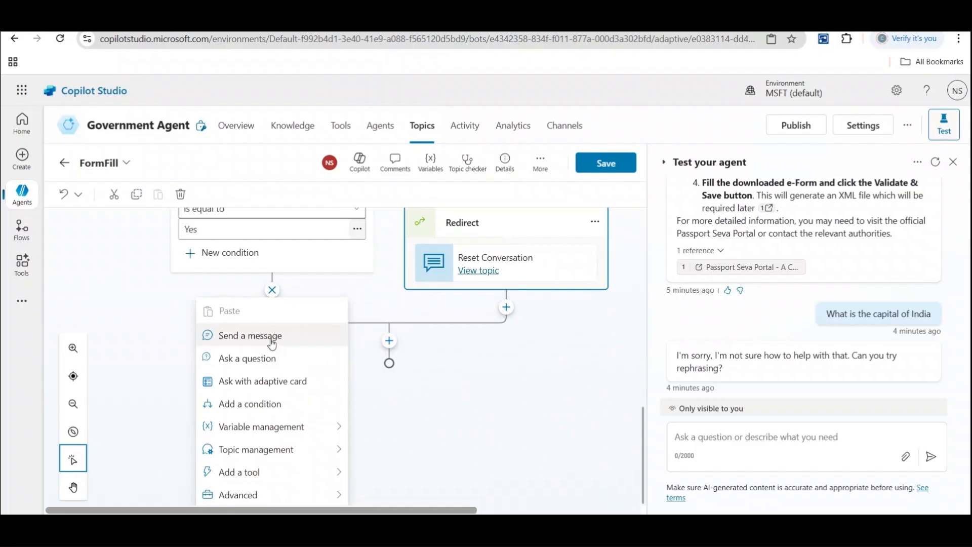
left_click(267, 336)
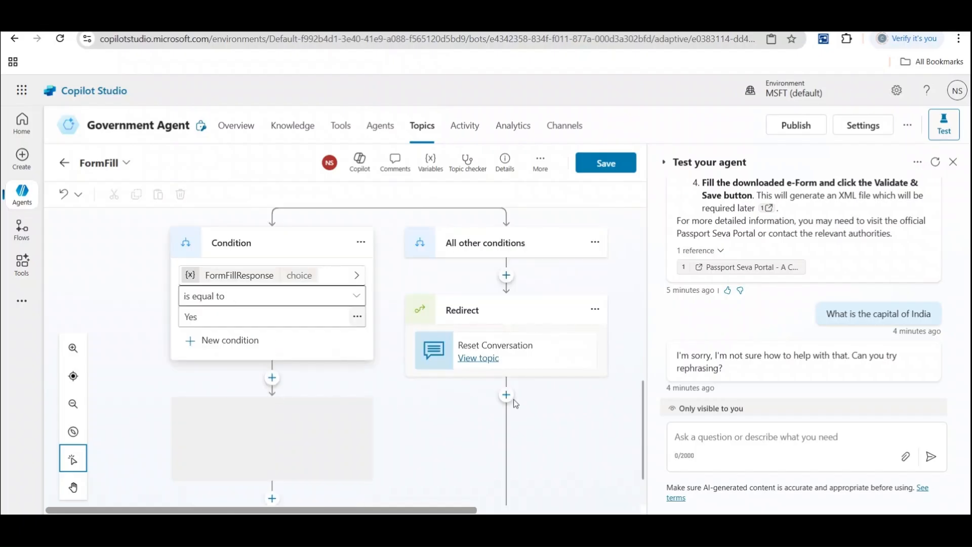
type("S")
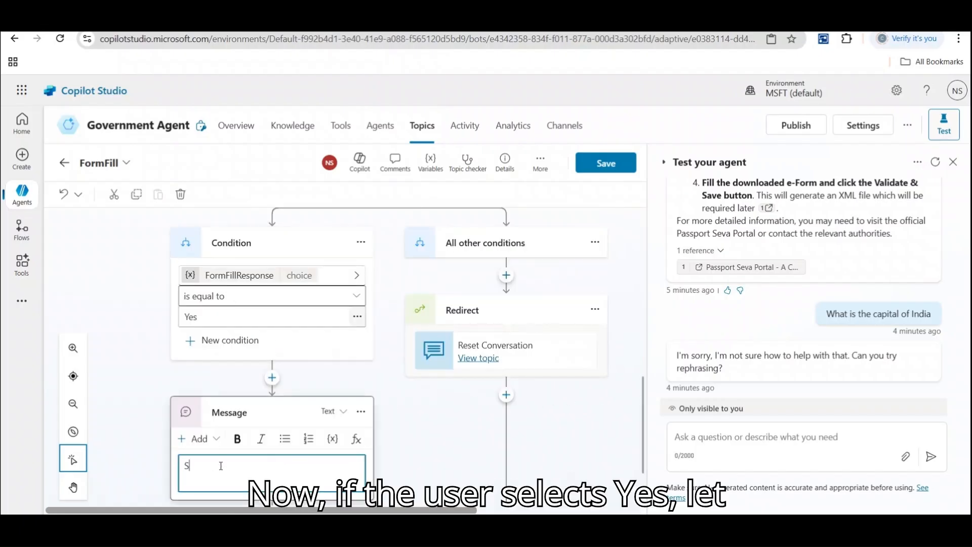
type("ure. Let")
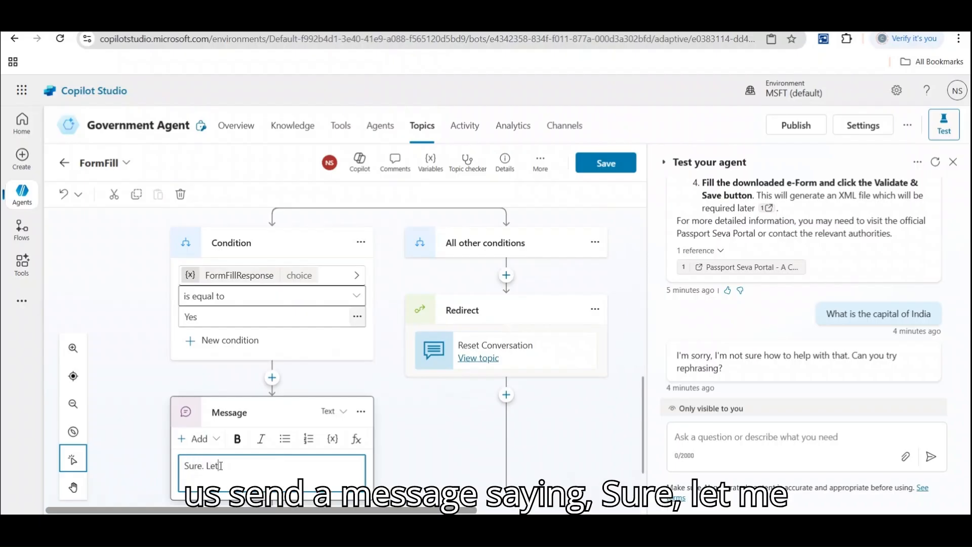
type(" me take ")
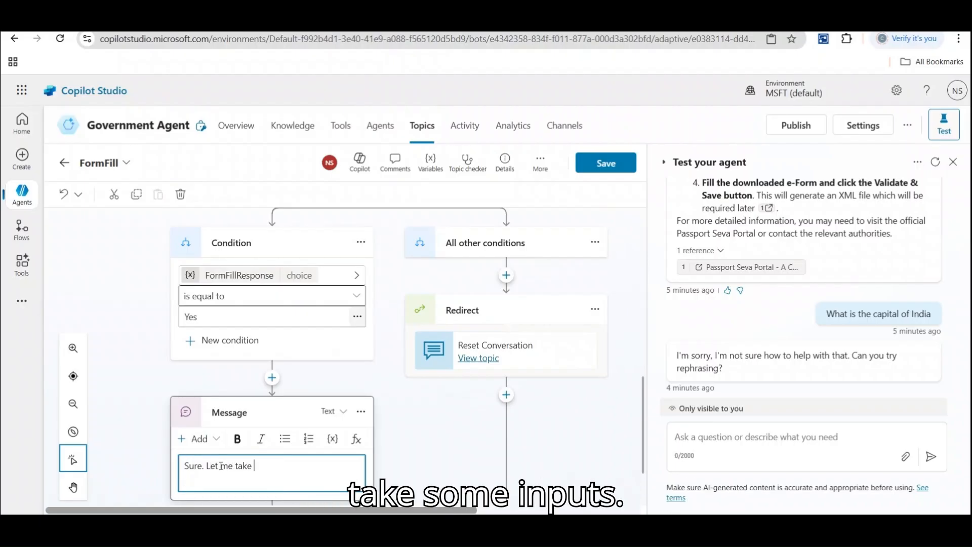
type("some inputs")
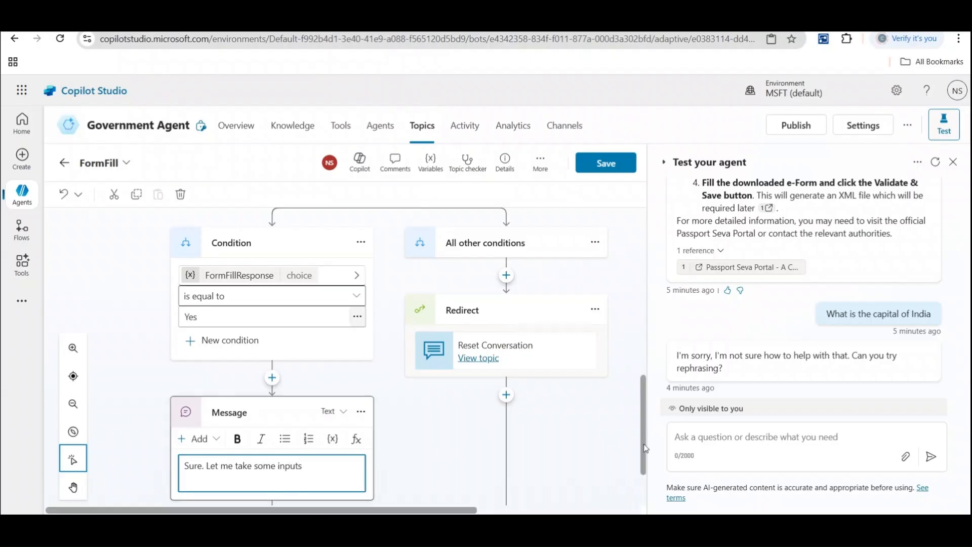
left_click_drag(645, 448, 644, 480)
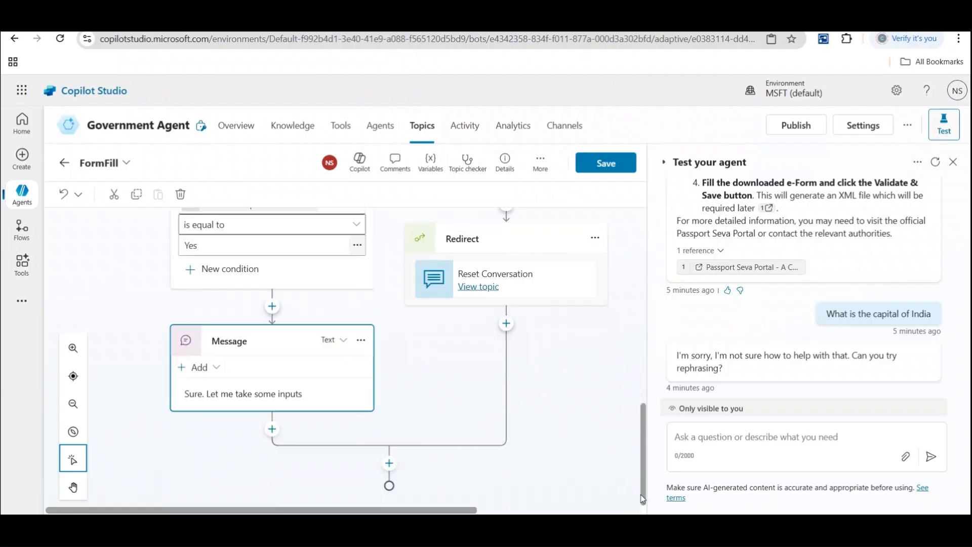
left_click(273, 432)
scroll(255, 499, "down", 3)
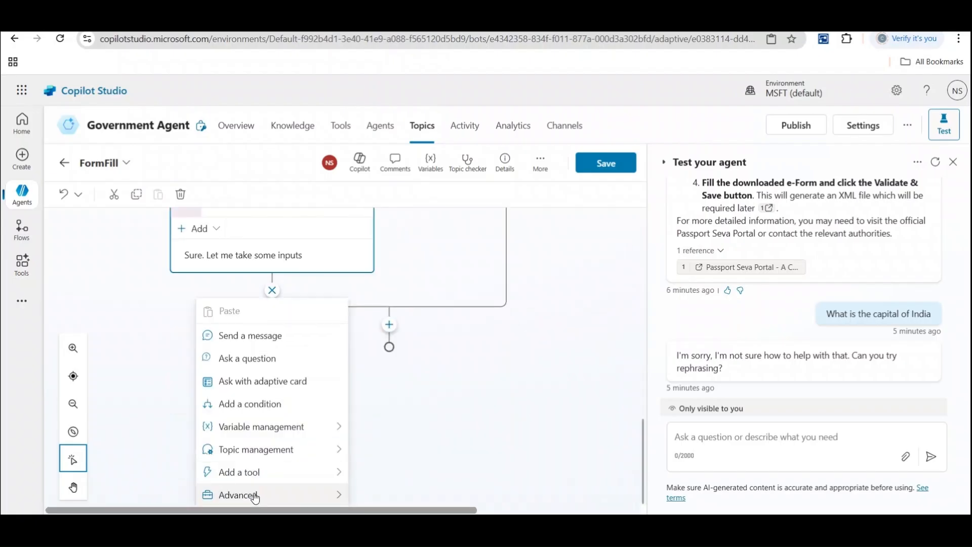
Add a question 'Enter Your Name' that identifies the answer as a Person name.
left_click(263, 360)
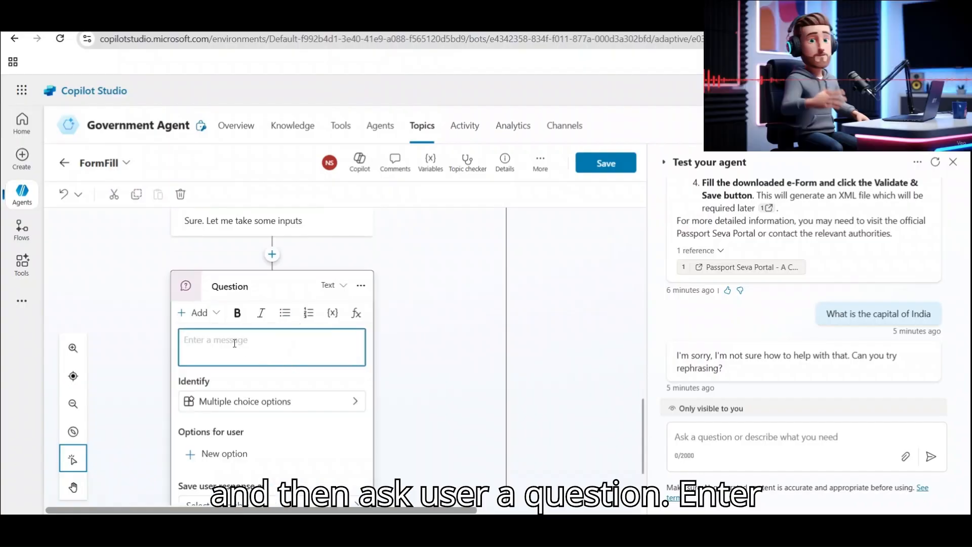
type("Enter Your Name")
left_click(327, 401)
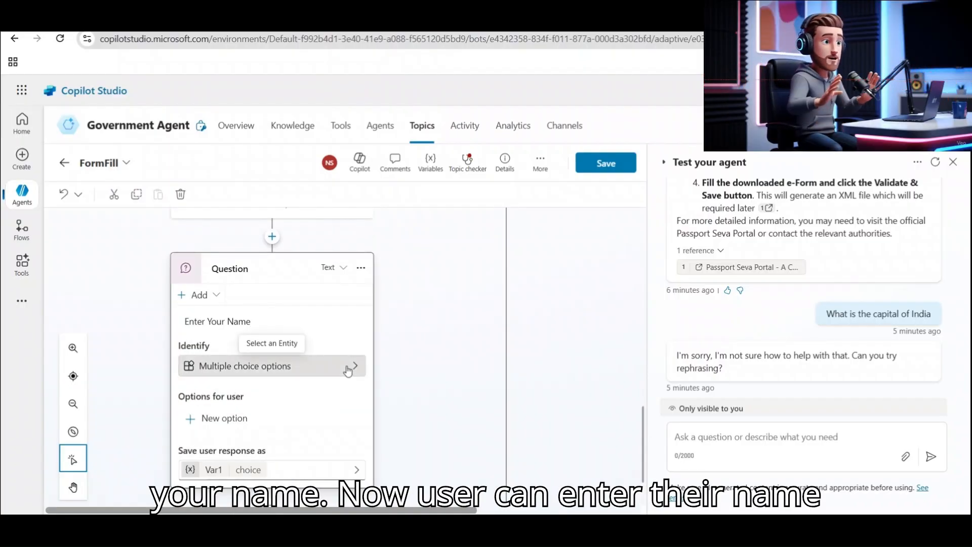
left_click(348, 370)
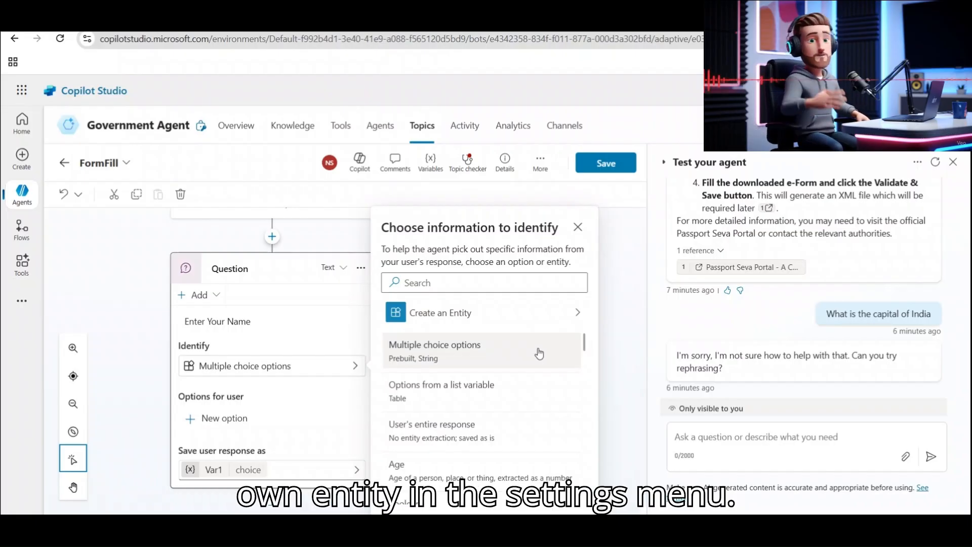
scroll(539, 353, "down", 10)
left_click(419, 367)
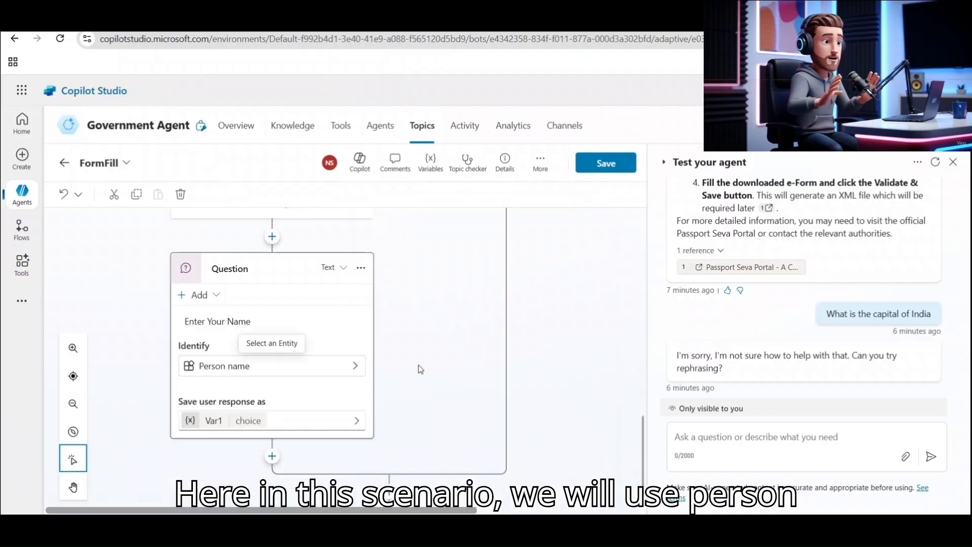
Rename the question's answer variable from Var1 to Name.
left_click(190, 424)
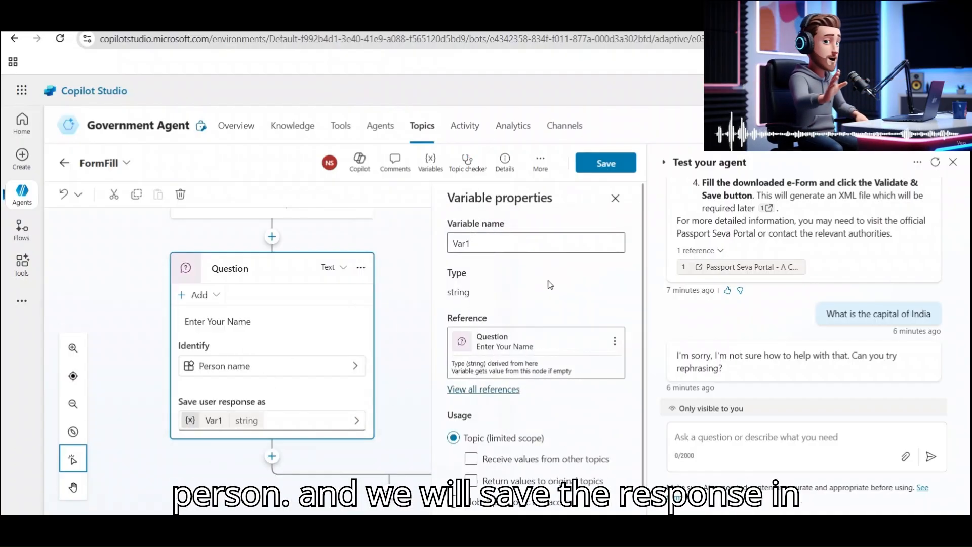
left_click_drag(475, 244, 450, 245)
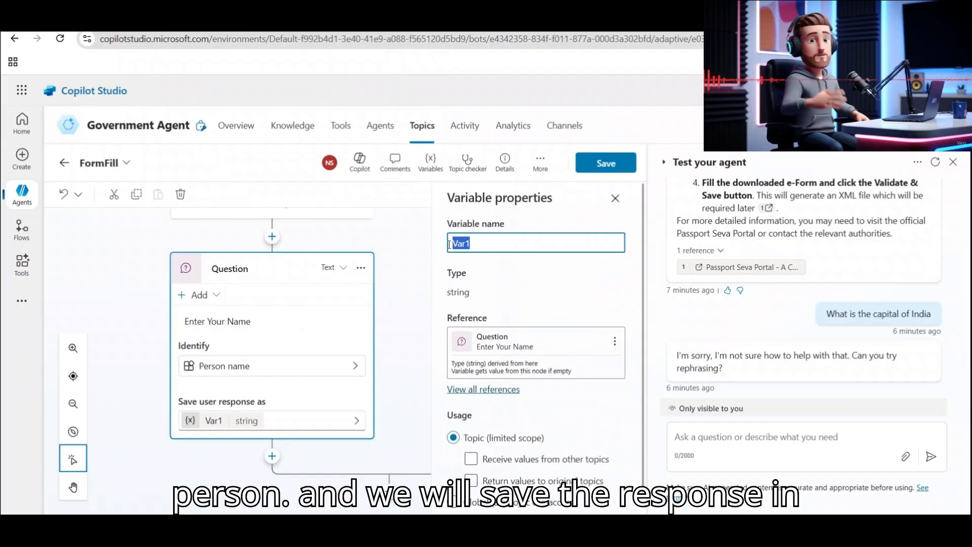
type("Name")
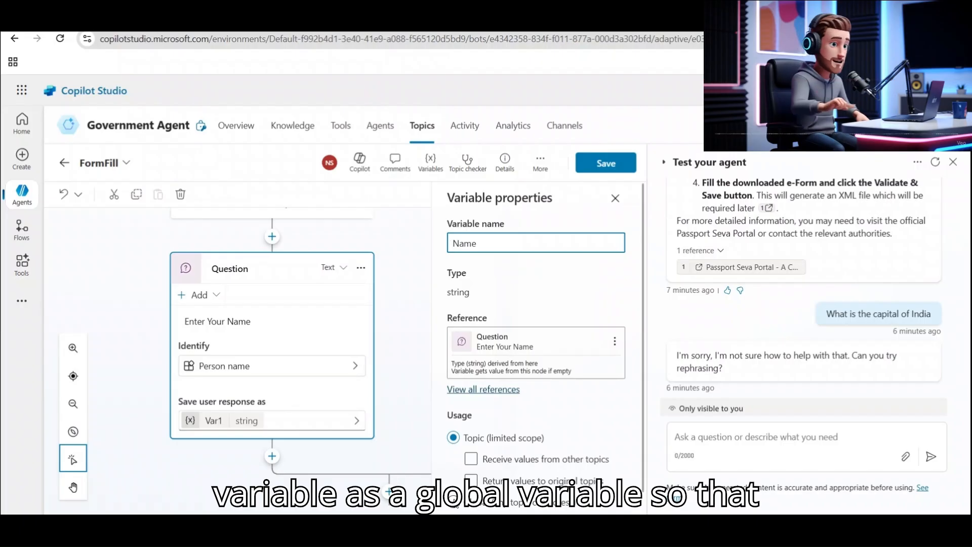
left_click(454, 502)
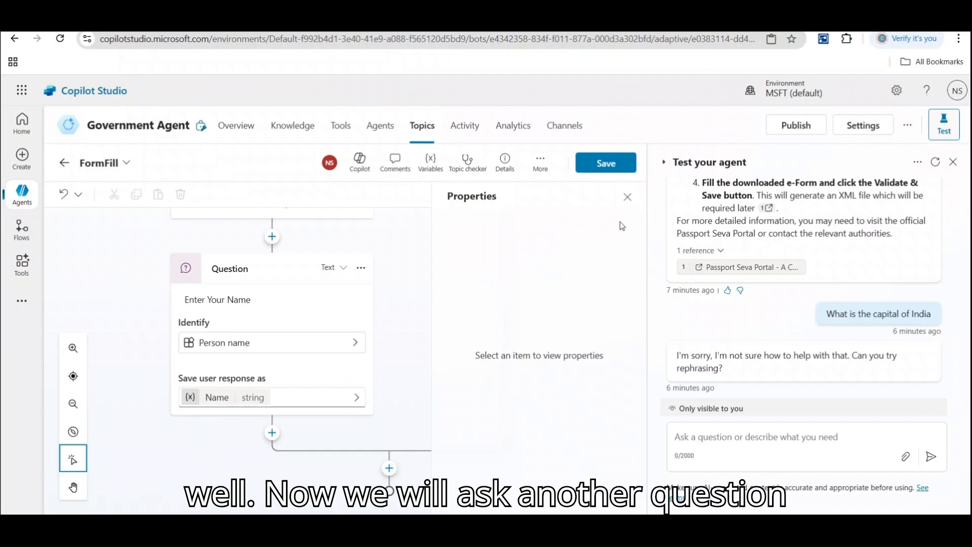
left_click(272, 434)
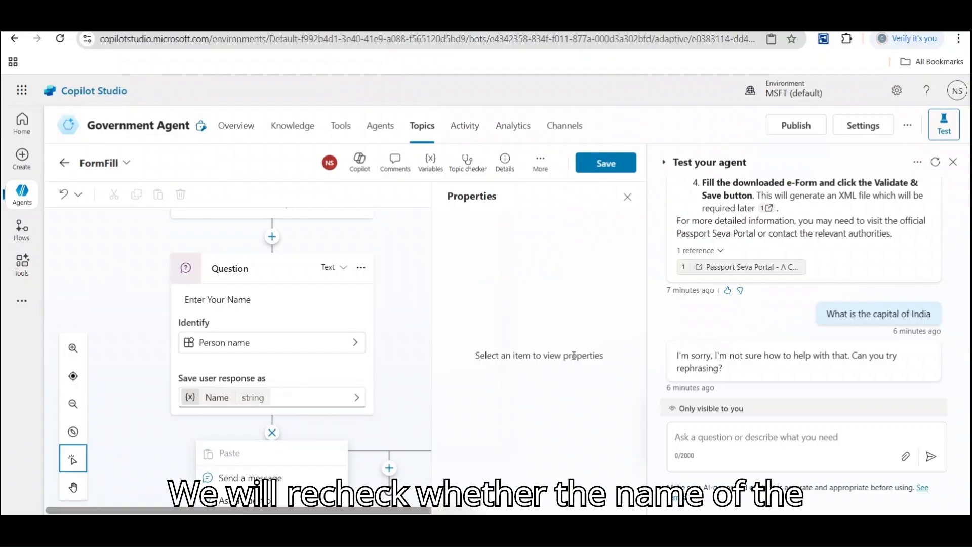
scroll(292, 430, "down", 3)
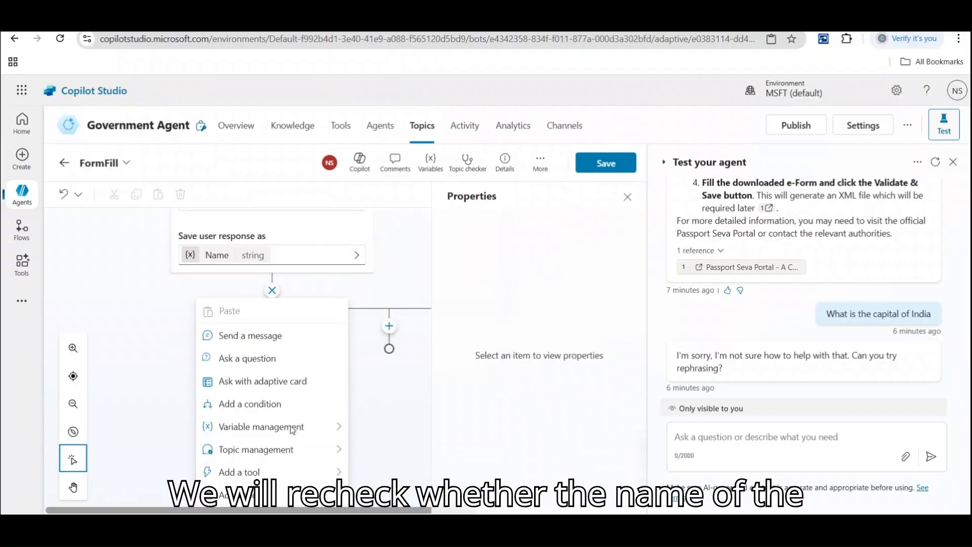
Add a confirmation question 'Is your Name…' with the Name variable inserted.
left_click(274, 360)
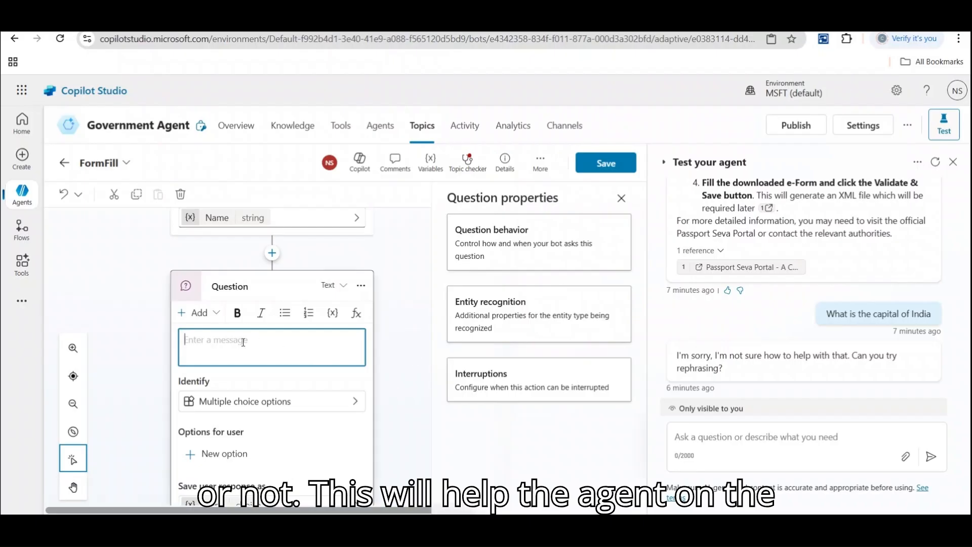
left_click(334, 314)
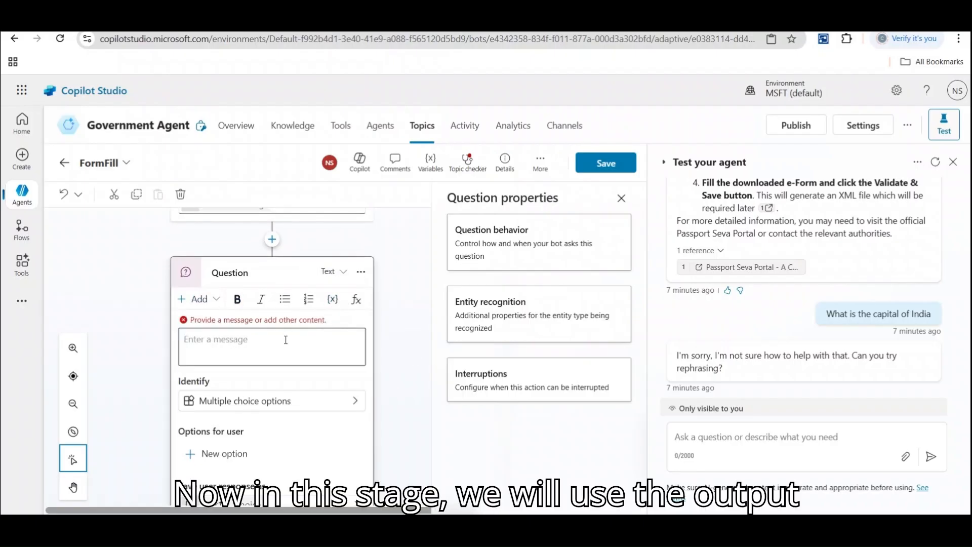
left_click(331, 300)
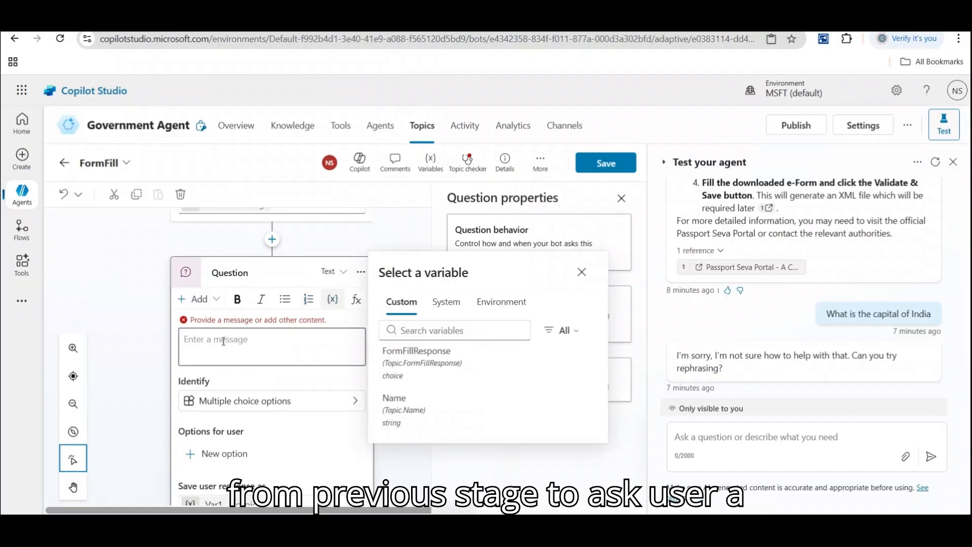
left_click(223, 341)
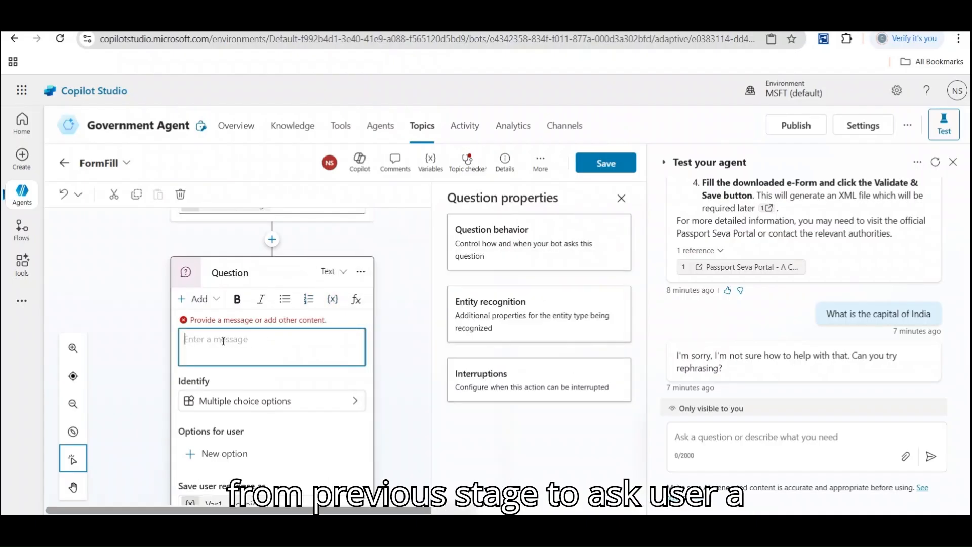
left_click(334, 299)
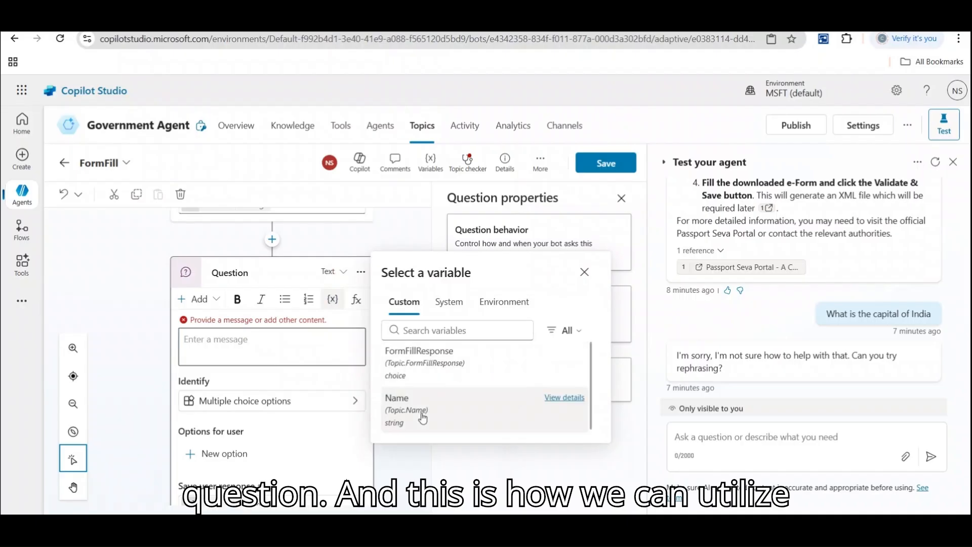
left_click(422, 419)
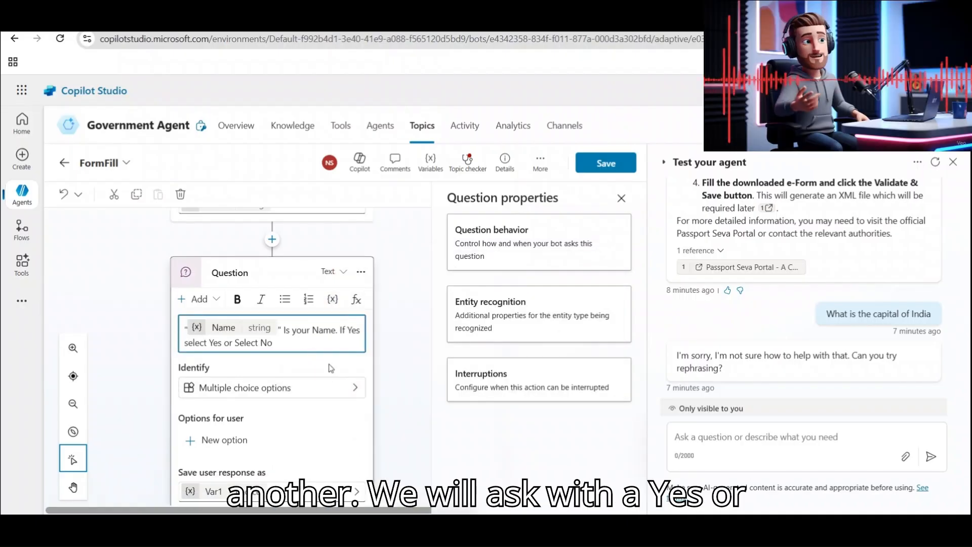
left_click(224, 442)
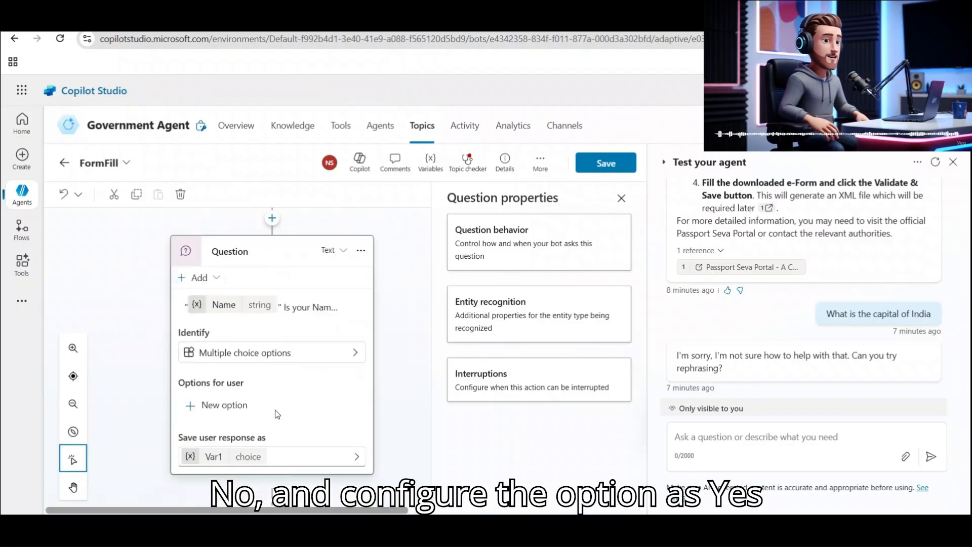
Give the confirmation question Yes and No options and close its properties panel.
left_click(234, 409)
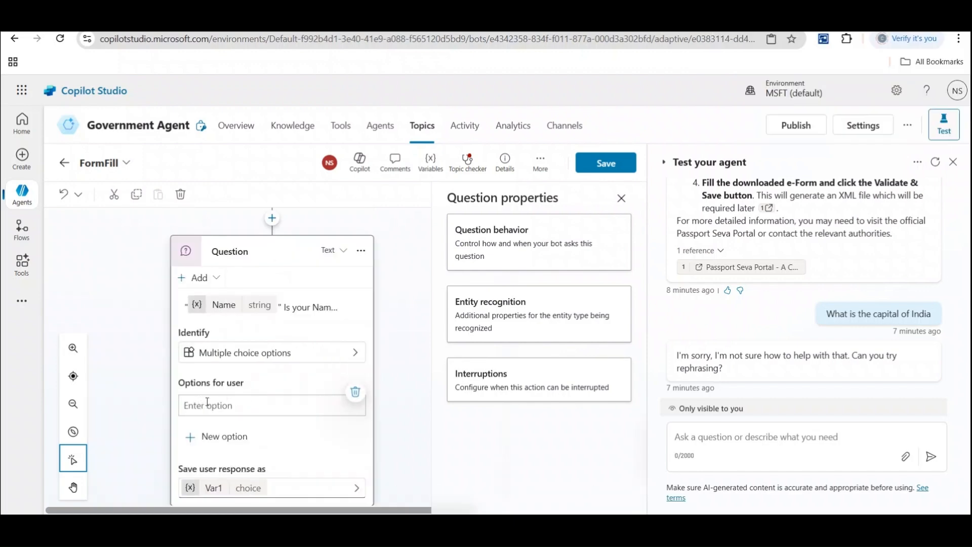
type("Yes")
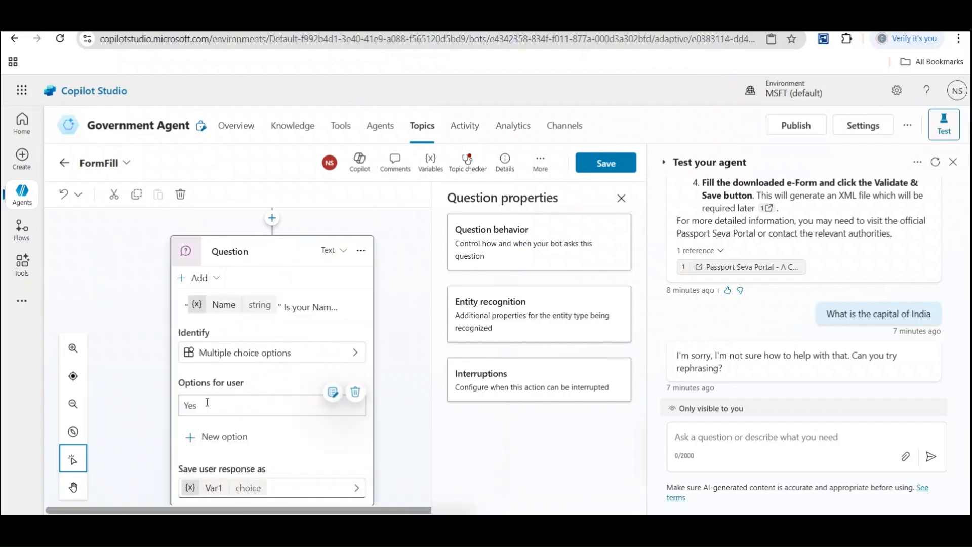
left_click(218, 436)
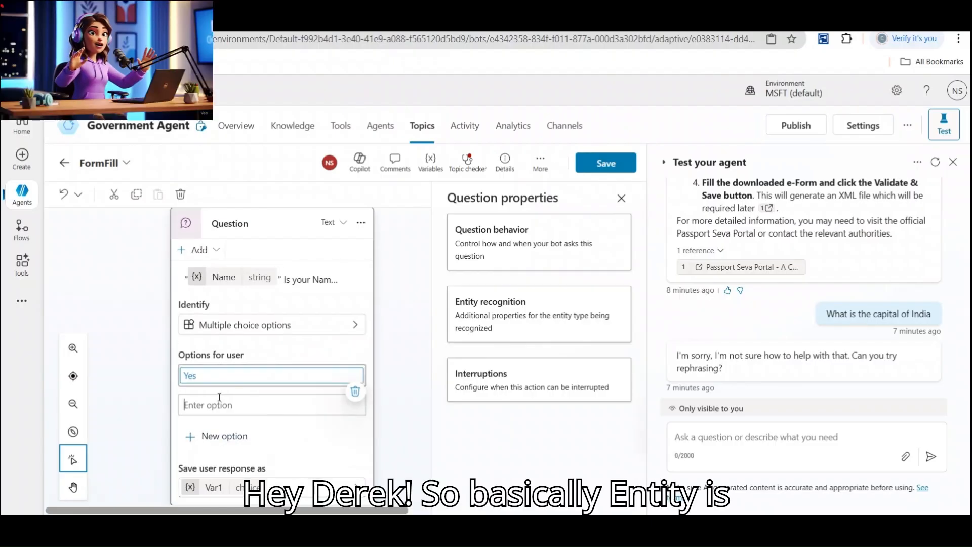
type("No")
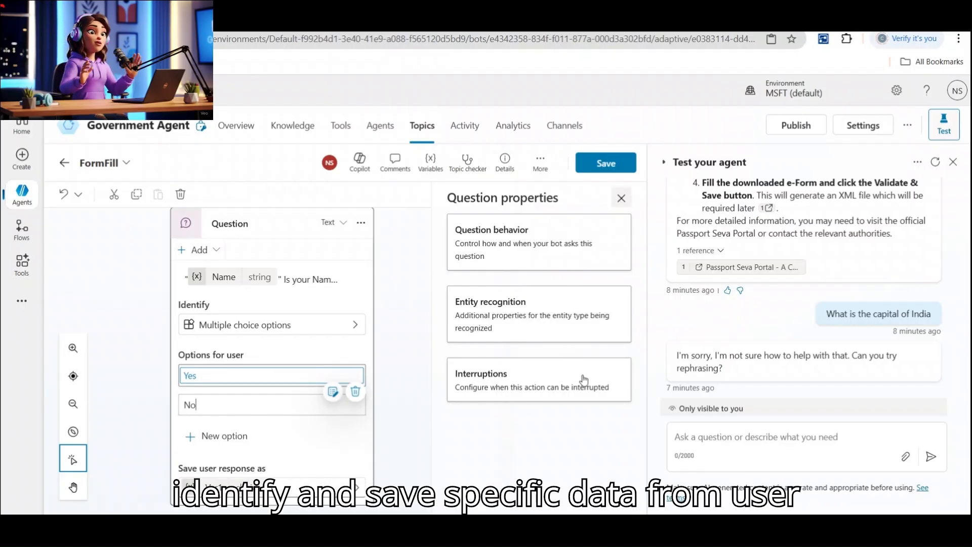
left_click(621, 198)
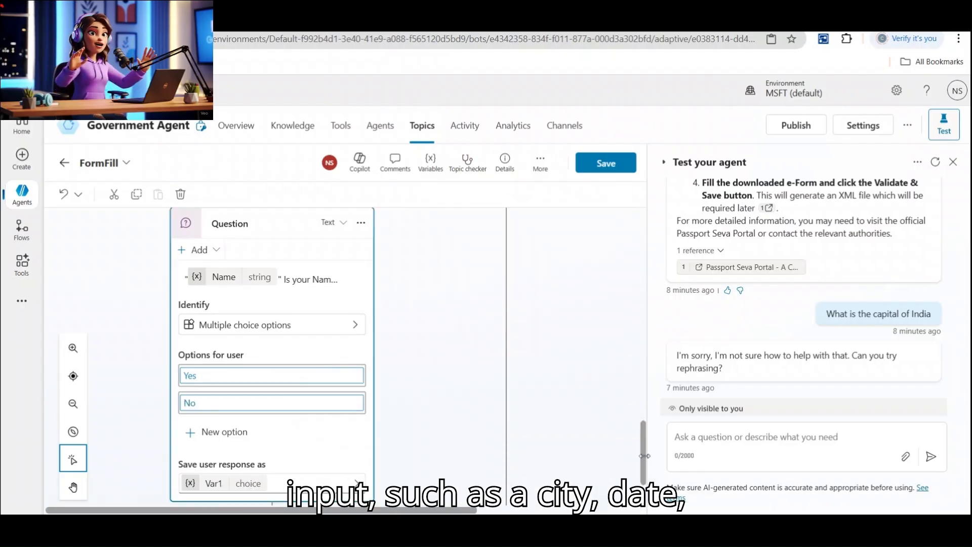
left_click_drag(643, 456, 644, 479)
left_click(272, 428)
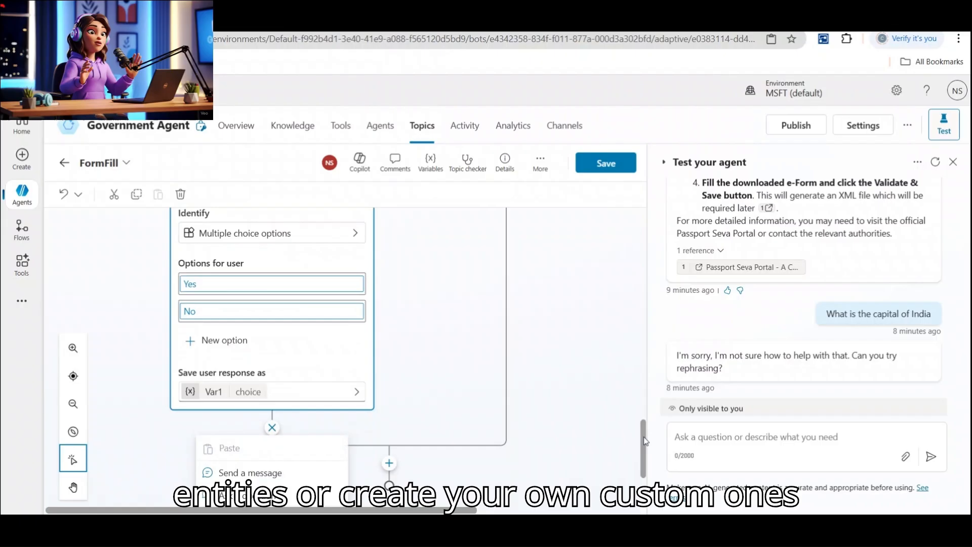
left_click_drag(643, 445, 645, 468)
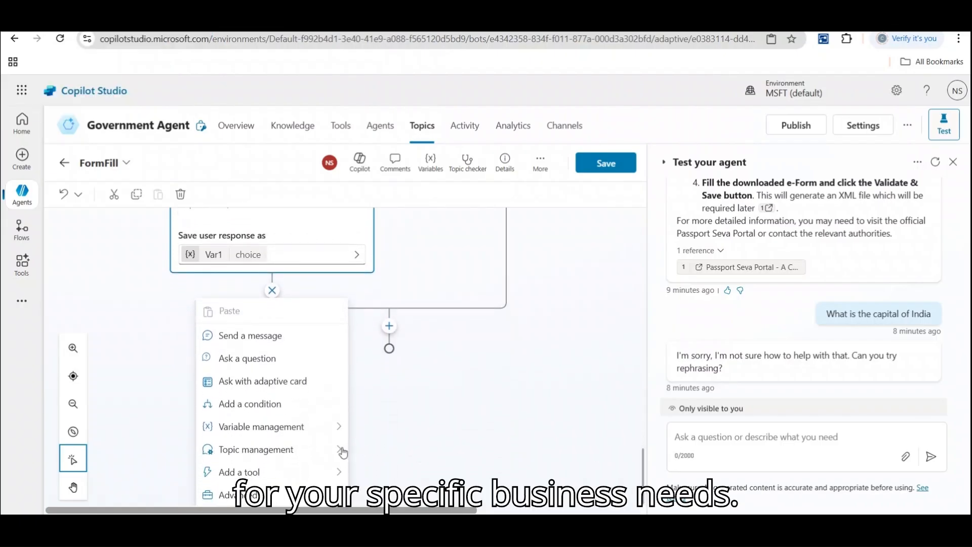
Add an End current topic step after the confirmation question and save FormFill.
left_click(279, 456)
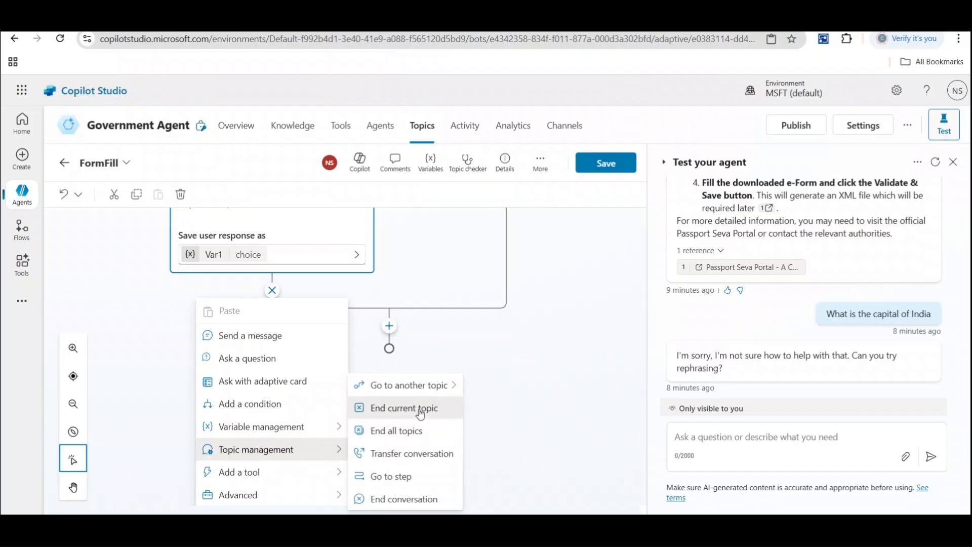
left_click(421, 414)
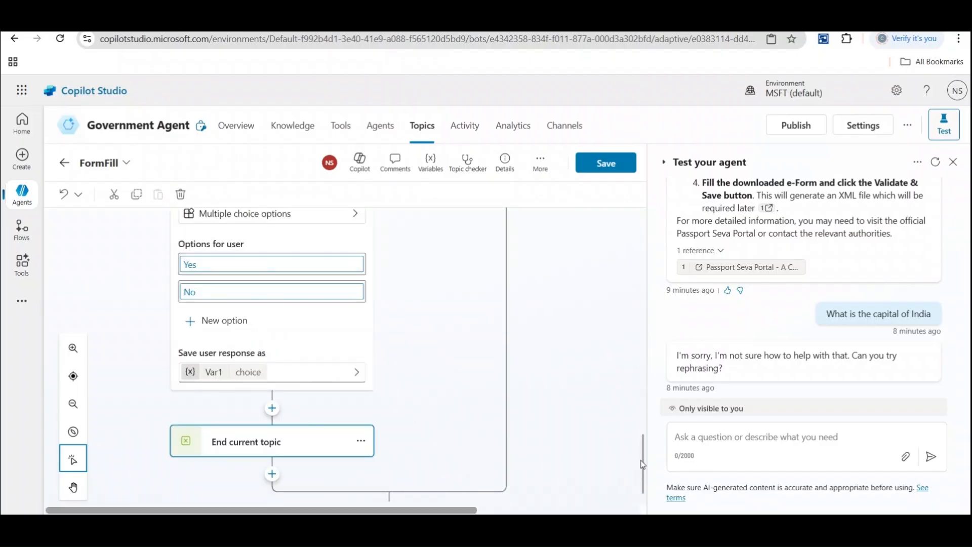
left_click(607, 169)
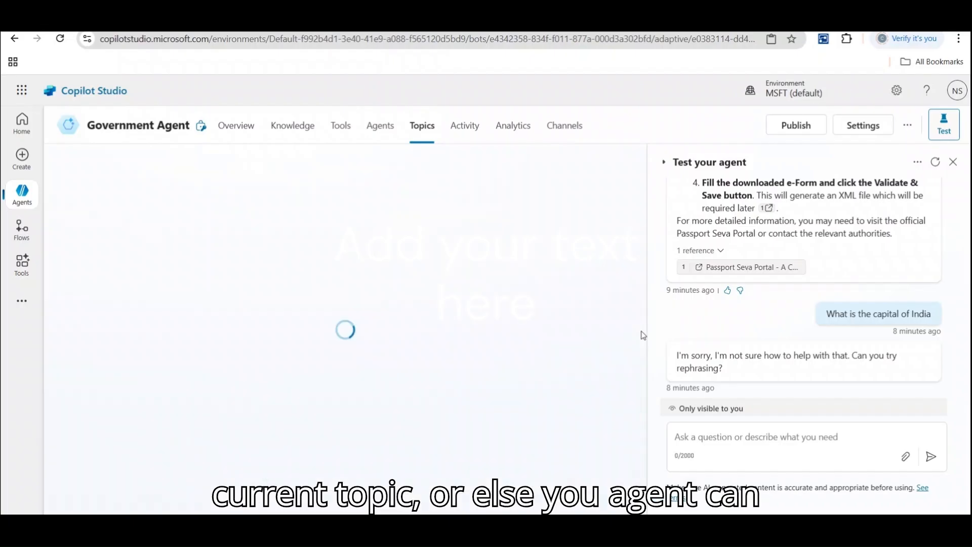
Start a fresh test chat, send 'form', and answer No to the passport question.
left_click(935, 161)
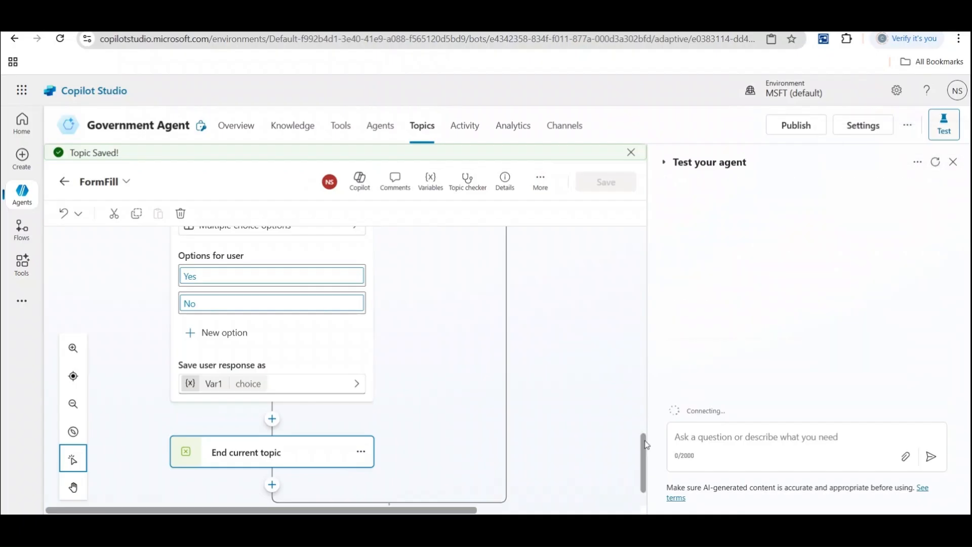
left_click_drag(642, 441, 644, 243)
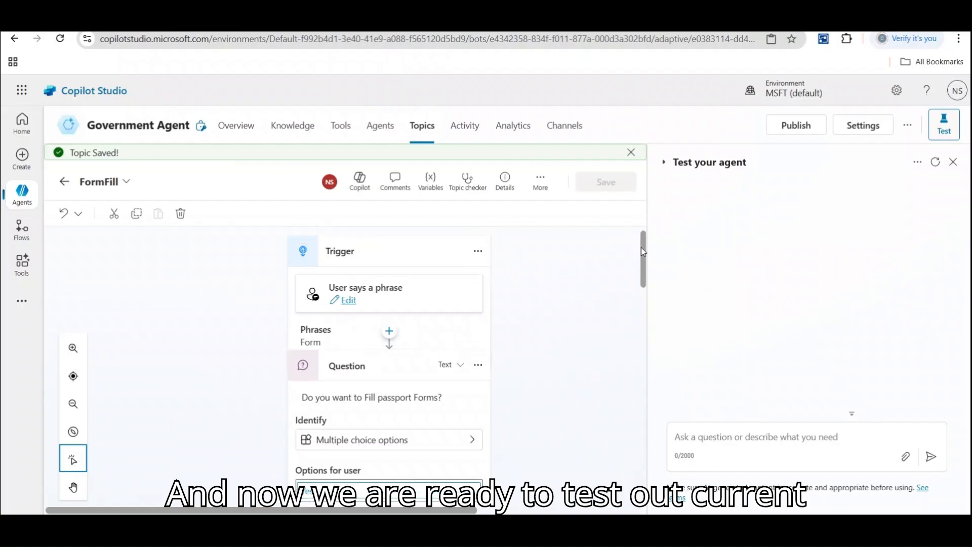
left_click(716, 438)
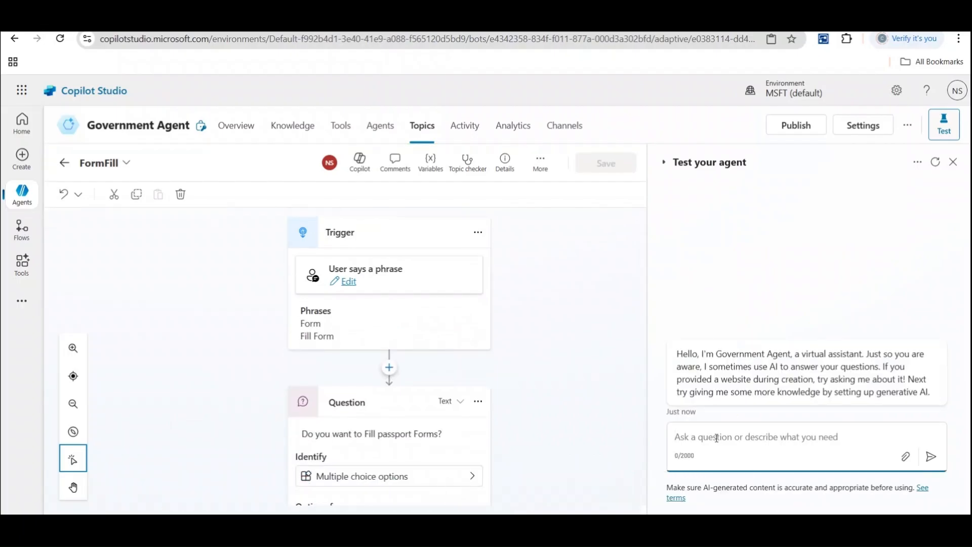
type("form")
key("Return")
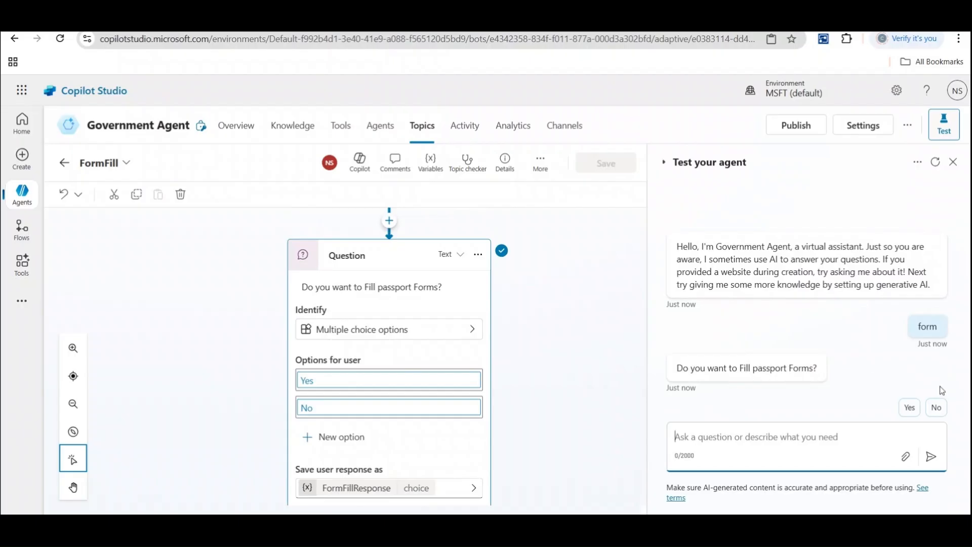
left_click(936, 408)
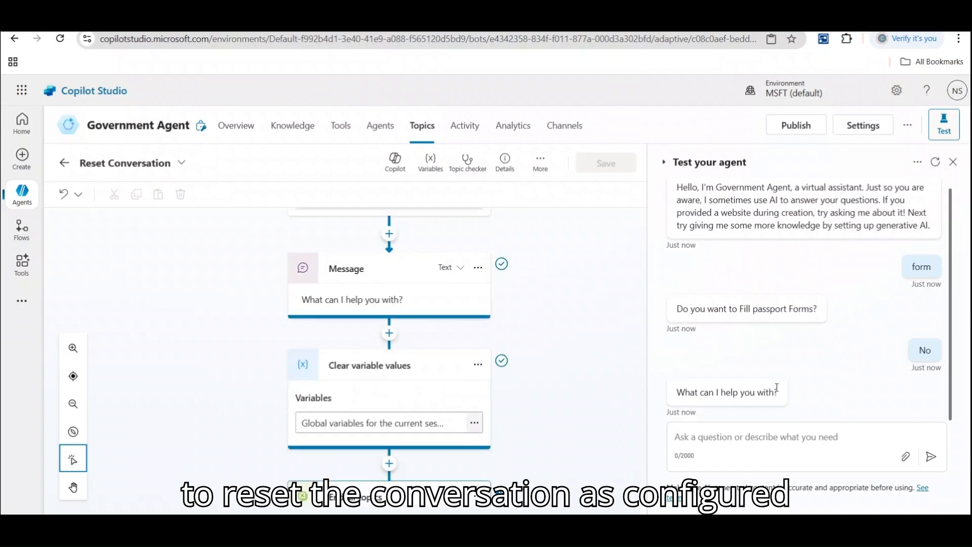
Send 'hi', then 'form' again, and answer Yes to the passport question.
left_click(719, 440)
type("hi")
key("Return")
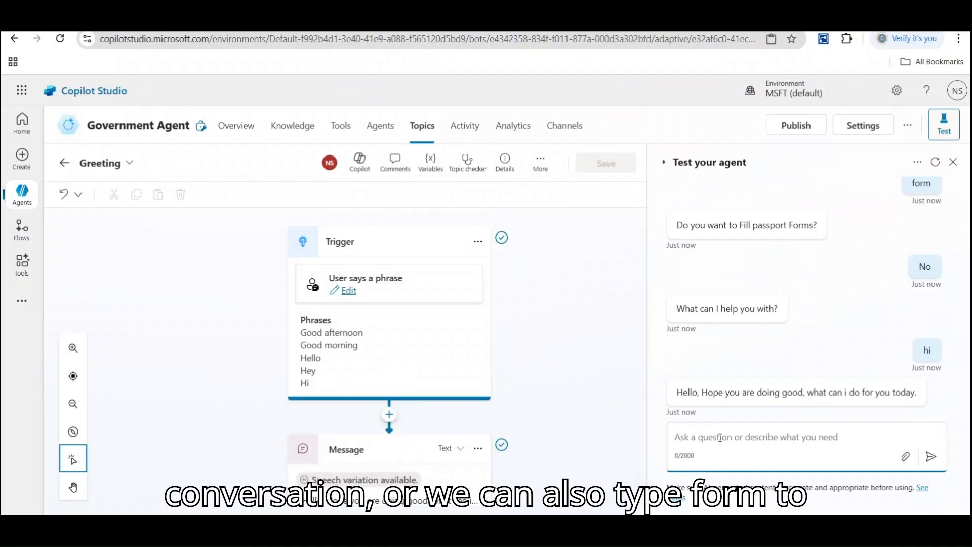
type("form")
key("Return")
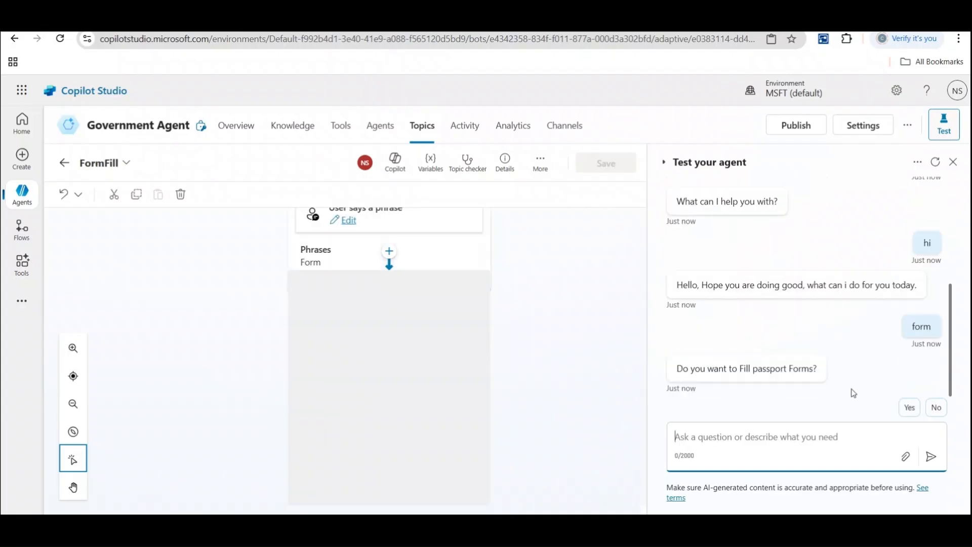
left_click(909, 408)
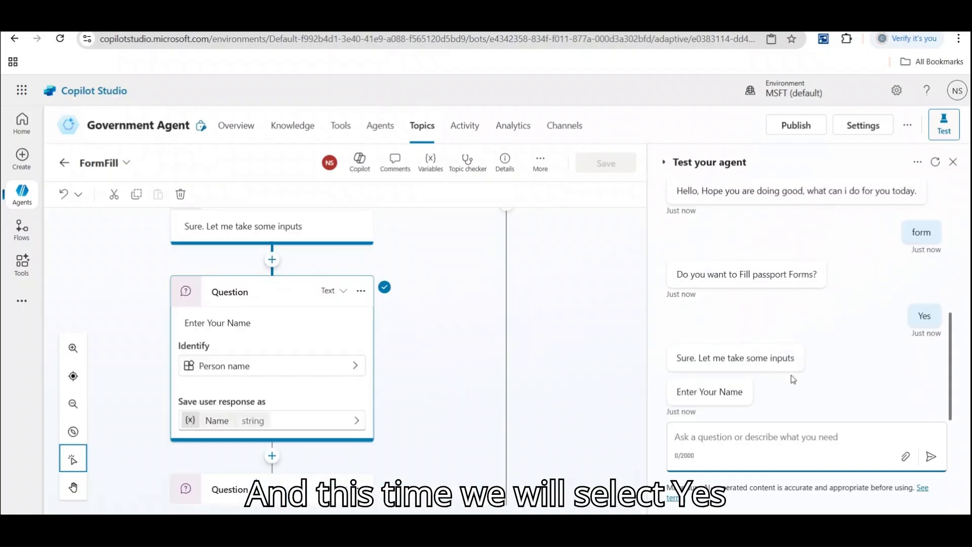
Reply with a sentence containing the user's name, confirm it with Yes, and return to Topics.
left_click(718, 433)
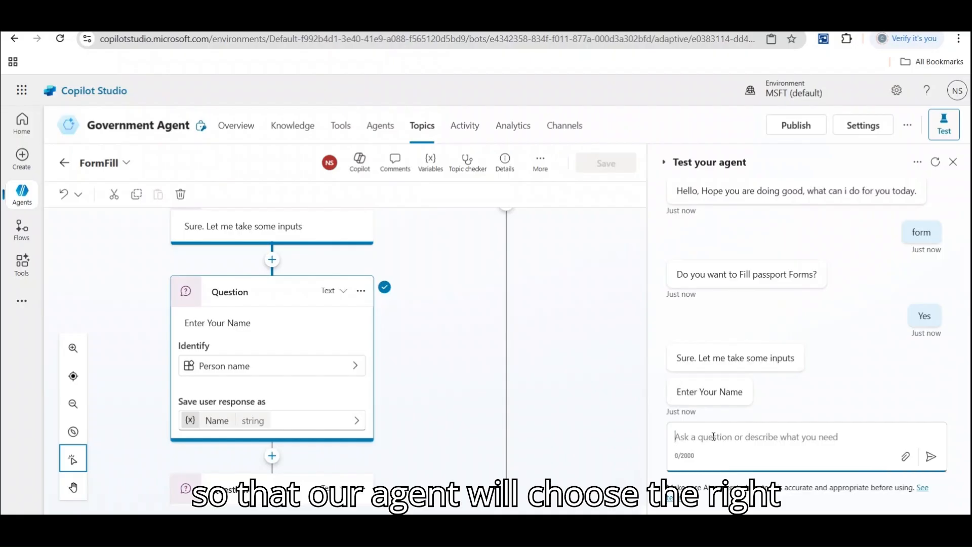
type("hello")
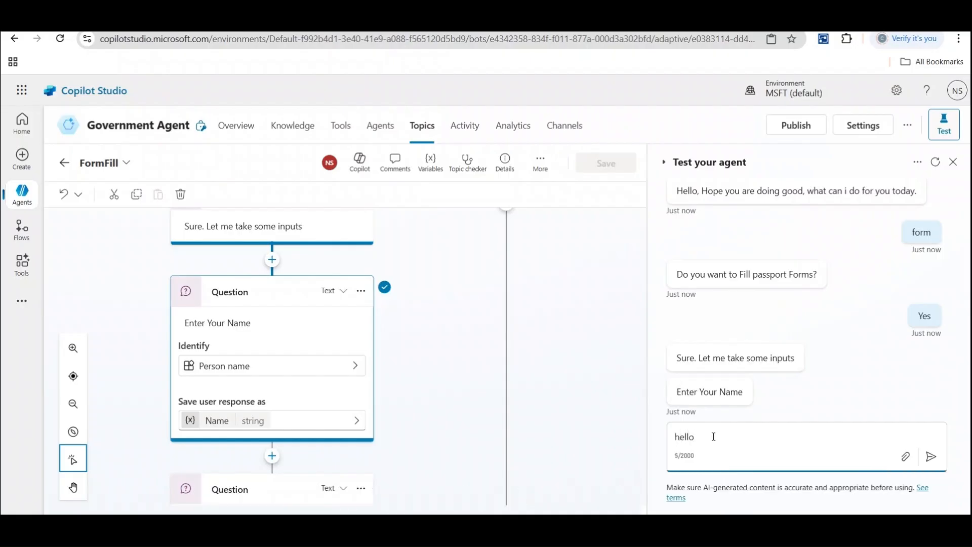
type(", My name ")
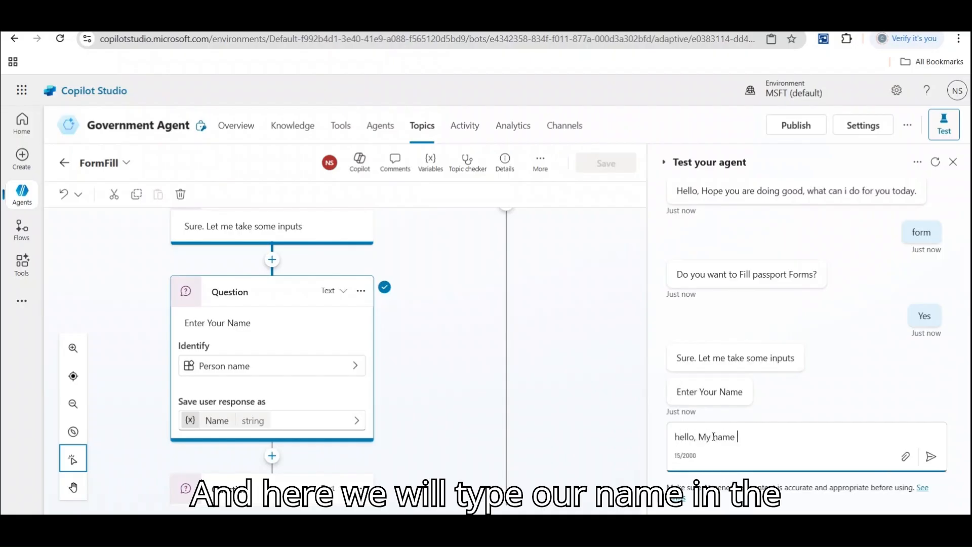
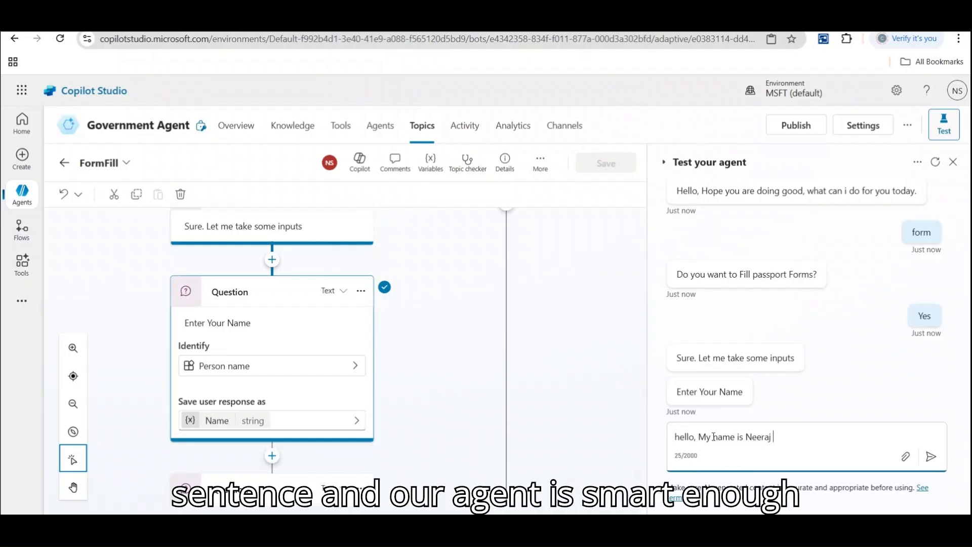
key("Return")
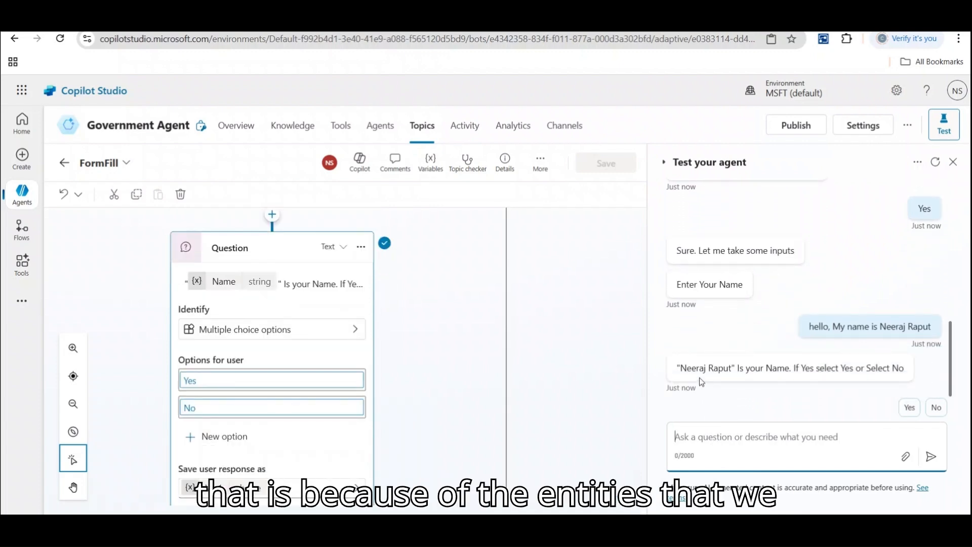
left_click(910, 407)
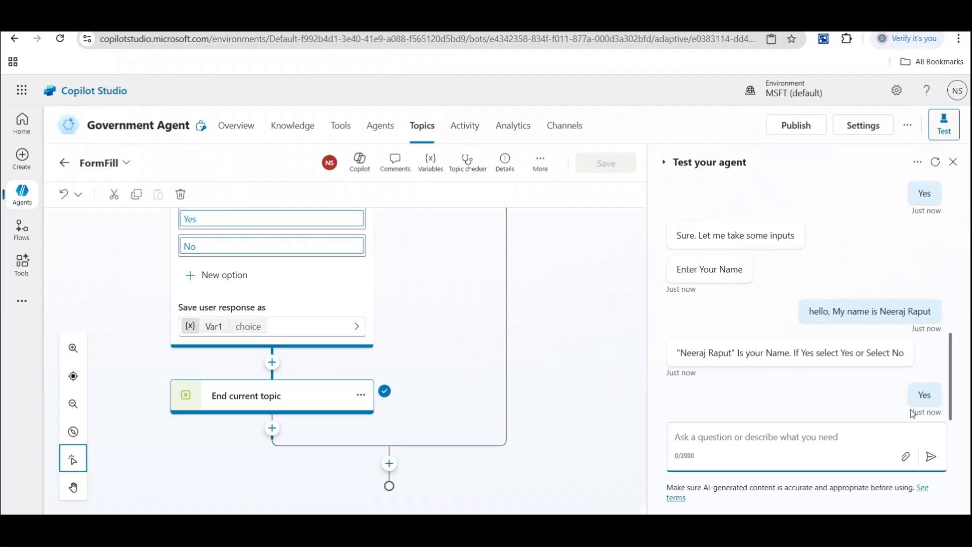
left_click(67, 165)
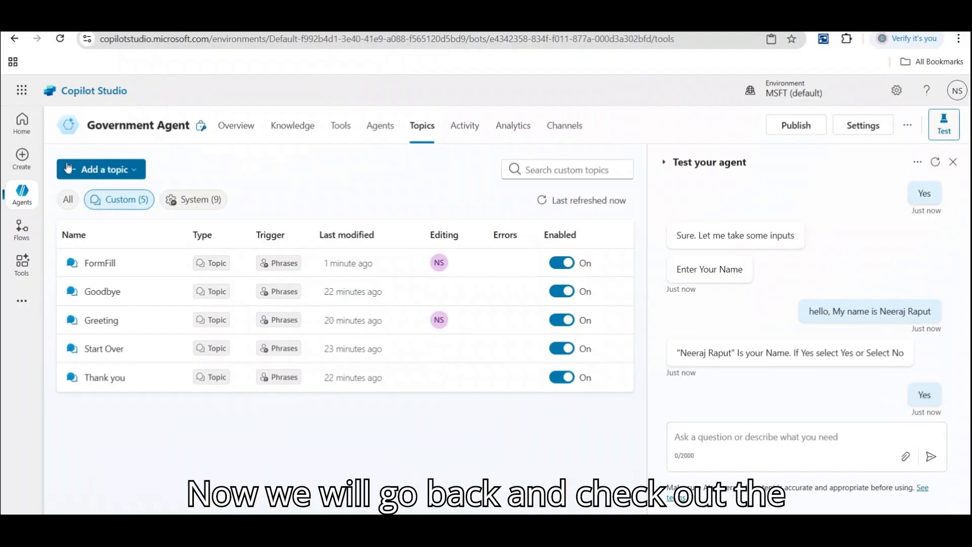
Open the agent's Entities settings and preview the choices for adding an entity.
left_click(862, 125)
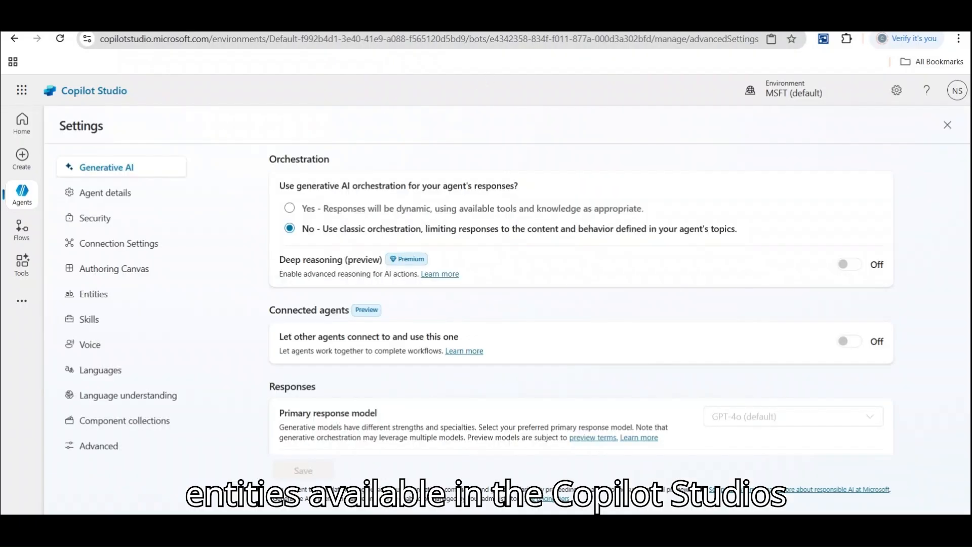
left_click(96, 294)
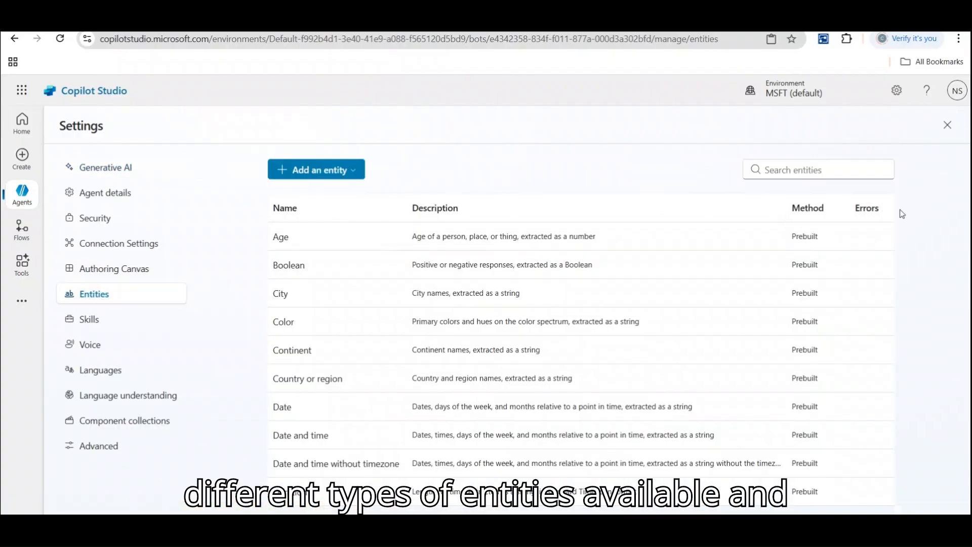
left_click_drag(899, 219, 901, 196)
left_click(365, 174)
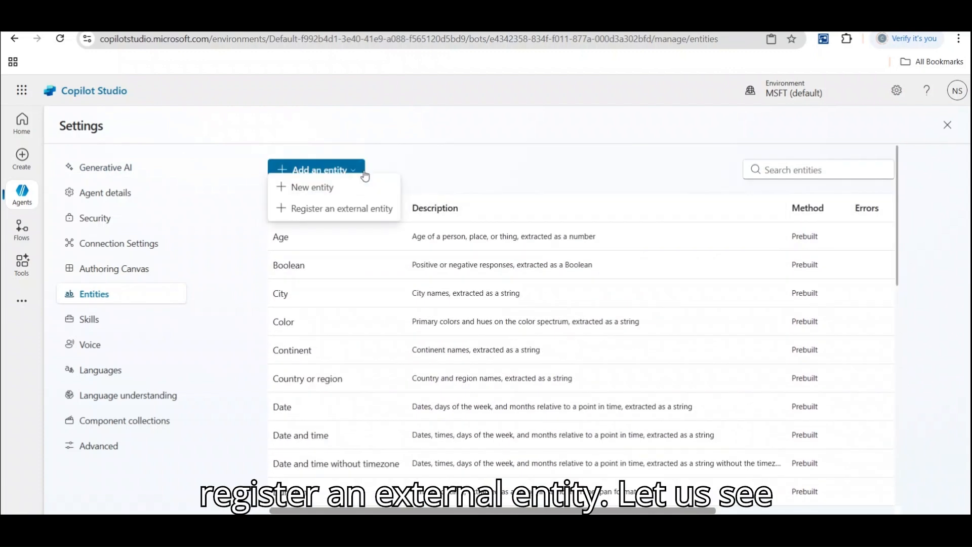
left_click(452, 167)
Review the Age prebuilt entity's details and usage examples, then return to the agents list.
left_click(290, 238)
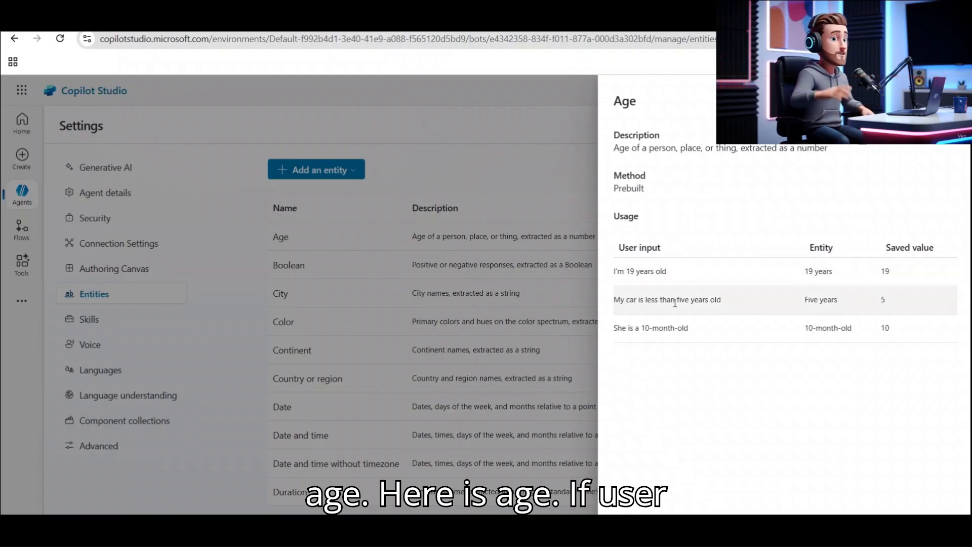
double_click(883, 299)
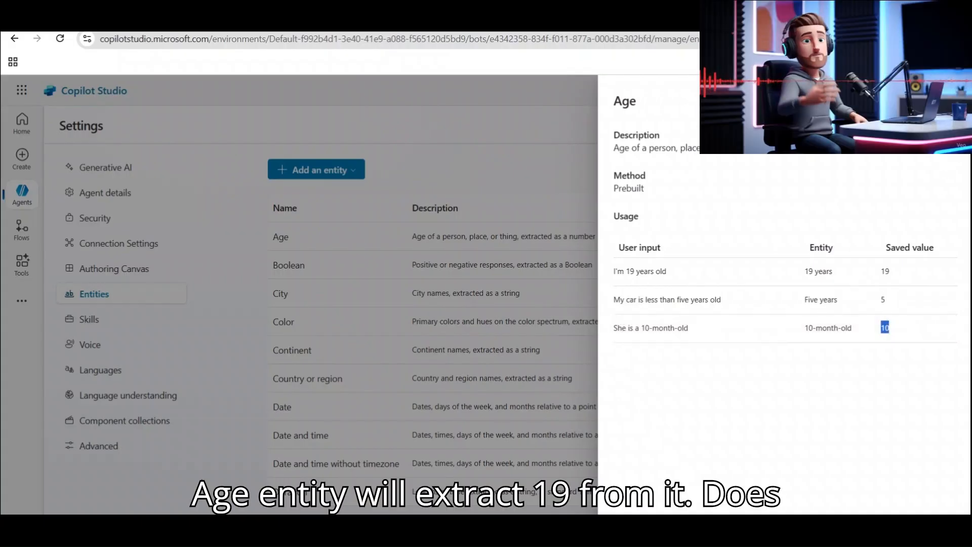
left_click(949, 98)
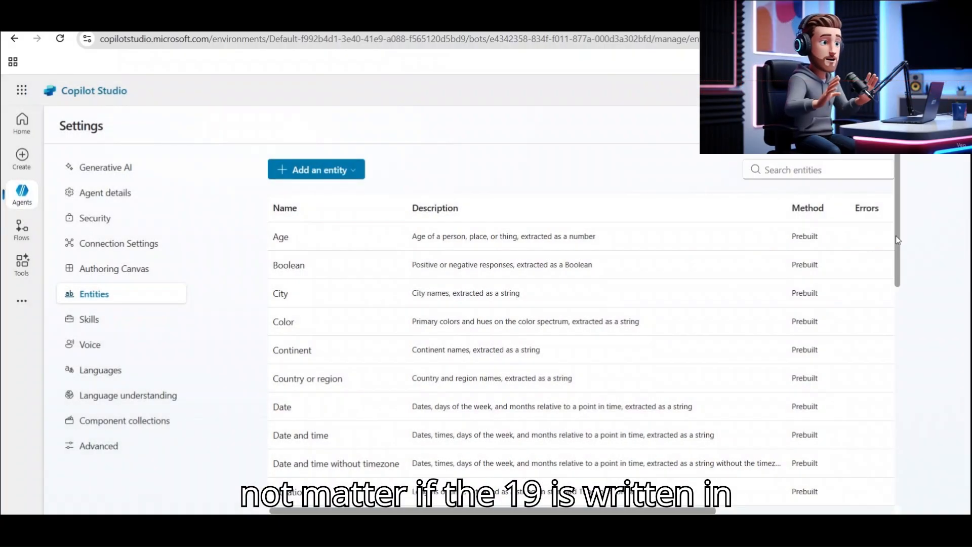
scroll(920, 484, "down", 10)
scroll(919, 483, "up", 10)
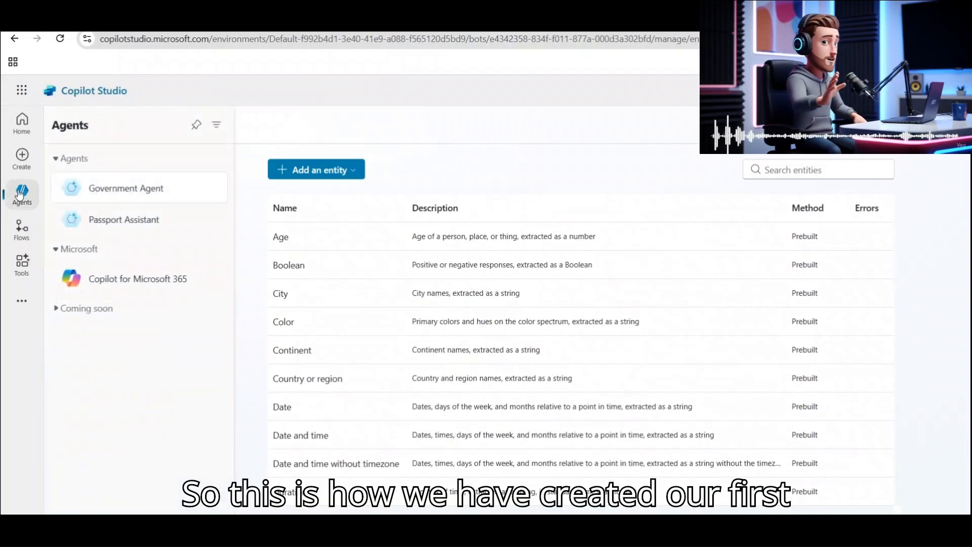
left_click(15, 192)
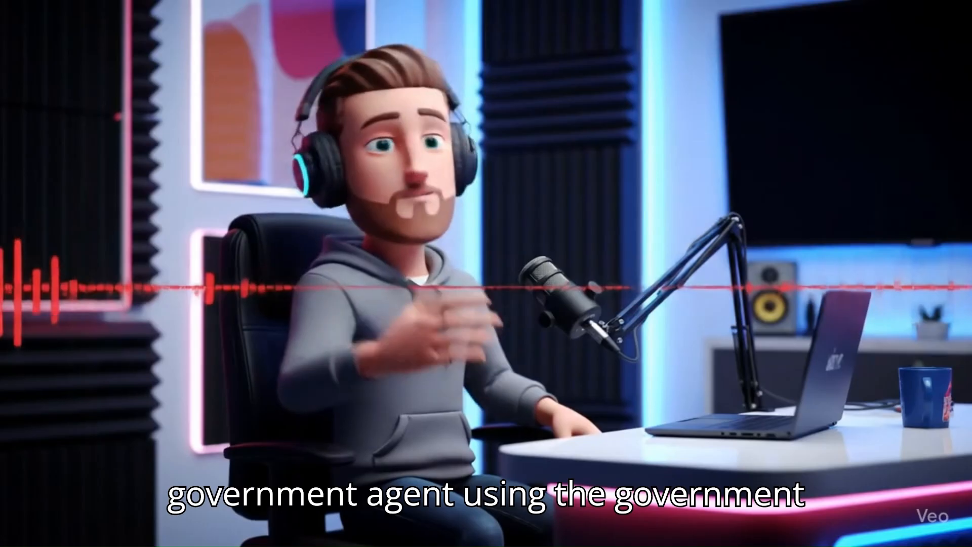